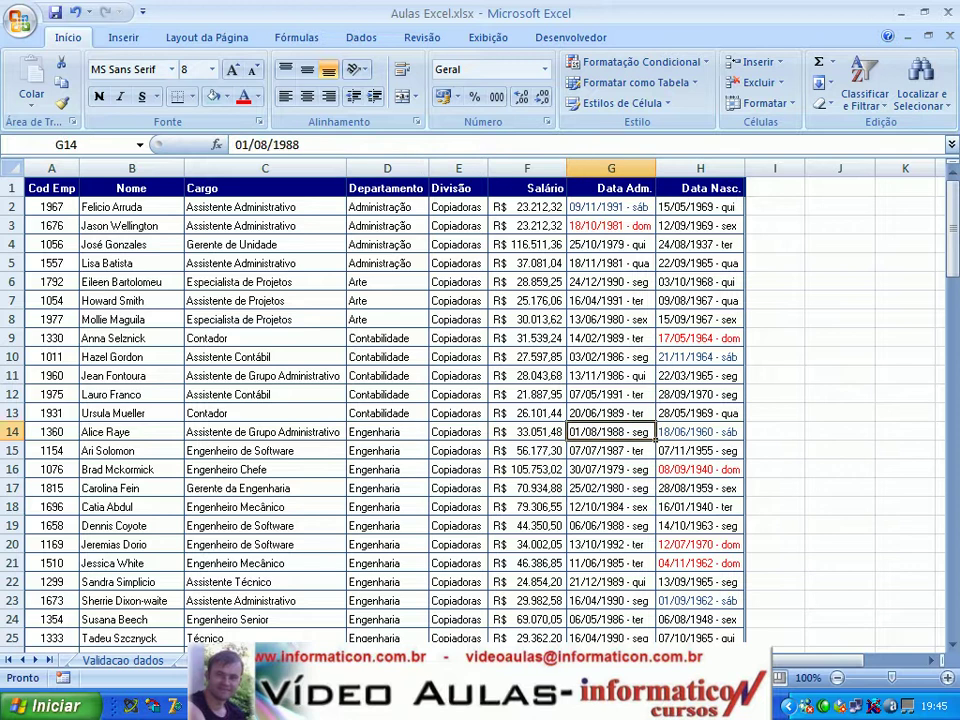
pyautogui.press('Left')
pyautogui.press('Left')
pyautogui.press('Left')
pyautogui.press('Left')
pyautogui.press('Left')
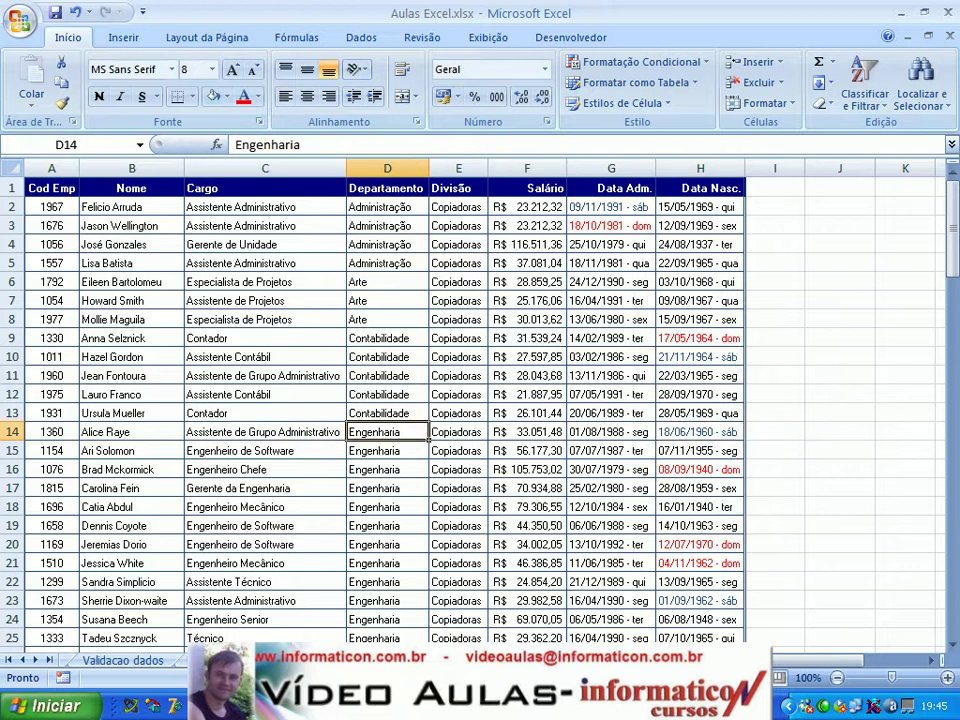
pyautogui.press('Right')
pyautogui.press('Right')
pyautogui.press('Right')
pyautogui.press('Right')
pyautogui.press('Right')
pyautogui.press('Right')
pyautogui.press('Up')
pyautogui.press('Up')
pyautogui.press('Up')
pyautogui.press('Up')
pyautogui.press('Up')
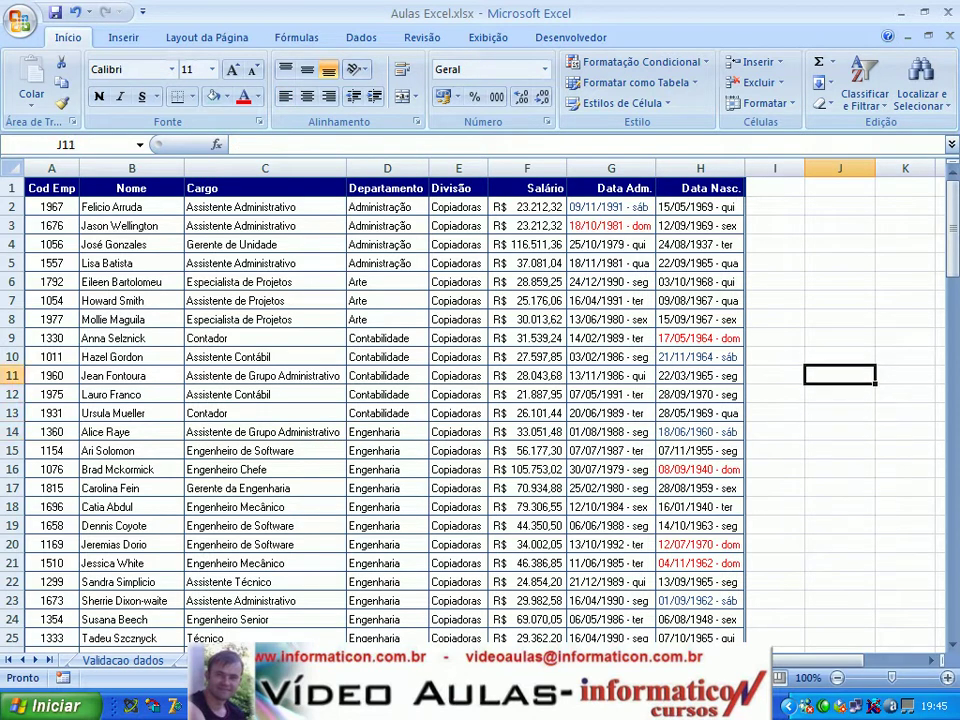
pyautogui.press('Left')
pyautogui.press('Left')
pyautogui.press('Left')
pyautogui.press('Left')
pyautogui.press('Left')
pyautogui.press('Left')
pyautogui.press('Right')
pyautogui.press('Up')
pyautogui.press('Up')
pyautogui.press('Up')
pyautogui.press('Up')
pyautogui.press('Up')
pyautogui.press('Up')
pyautogui.press('Up')
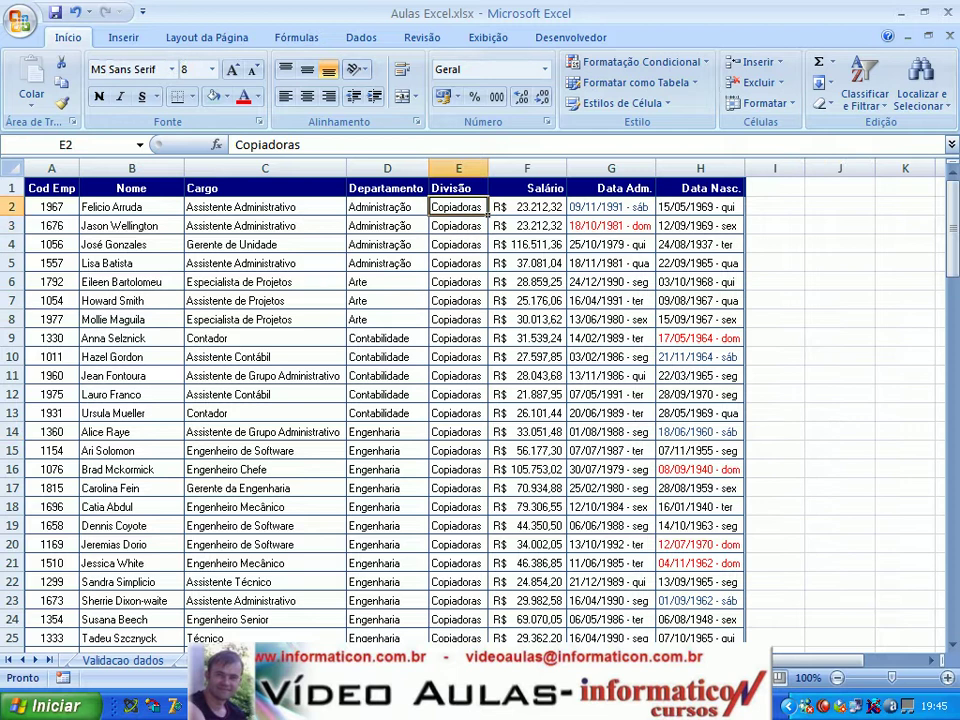
# Look over the Salário column of the employee table, starting from its first record
pyautogui.press('Right')
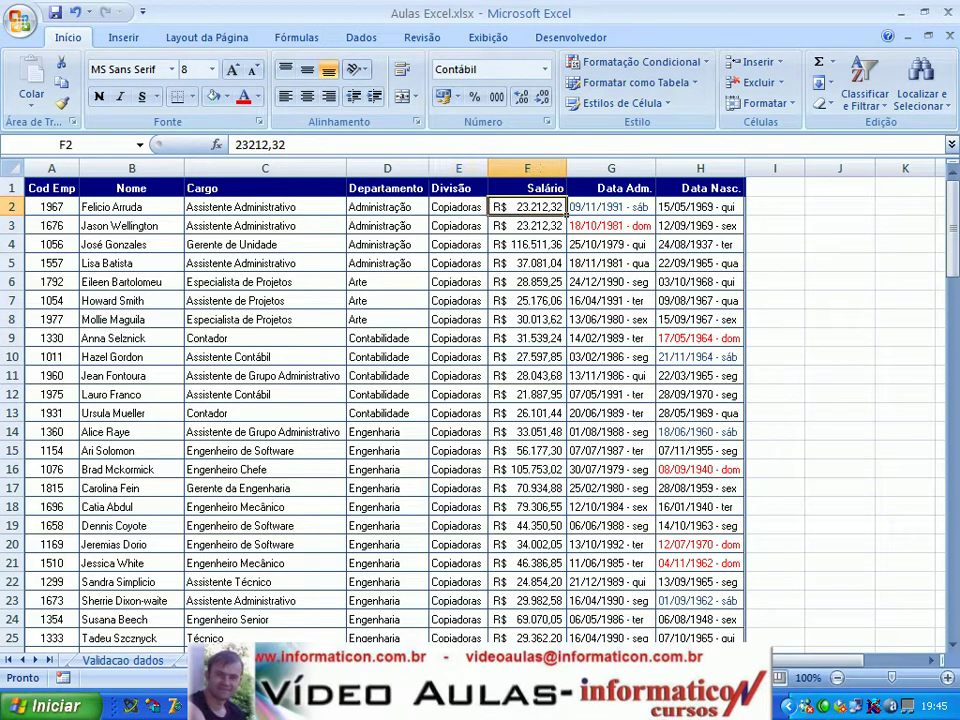
pyautogui.press('Down')
pyautogui.press('Down')
pyautogui.press('Down')
pyautogui.press('Down')
pyautogui.press('Down')
pyautogui.press('Down')
pyautogui.press('Down')
pyautogui.press('Down')
pyautogui.press('Down')
pyautogui.press('Down')
pyautogui.press('Down')
pyautogui.press('Down')
pyautogui.press('Down')
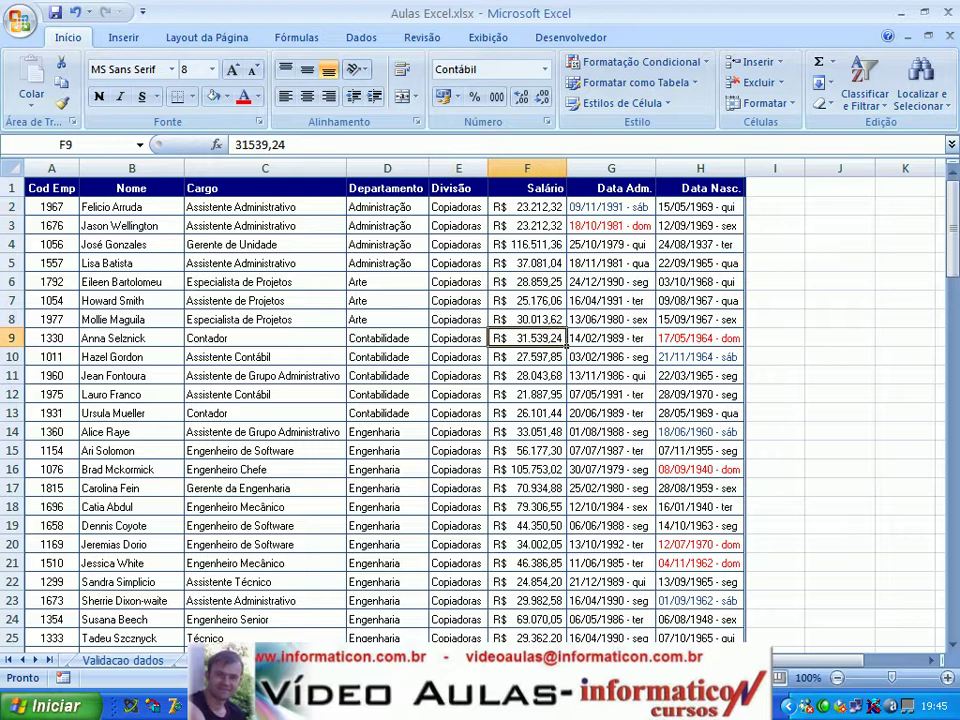
pyautogui.press('Up')
pyautogui.press('Up')
pyautogui.press('Up')
pyautogui.press('Up')
pyautogui.press('Up')
pyautogui.press('Up')
pyautogui.press('Up')
pyautogui.press('Up')
pyautogui.press('Up')
pyautogui.press('Up')
pyautogui.press('Up')
pyautogui.press('Up')
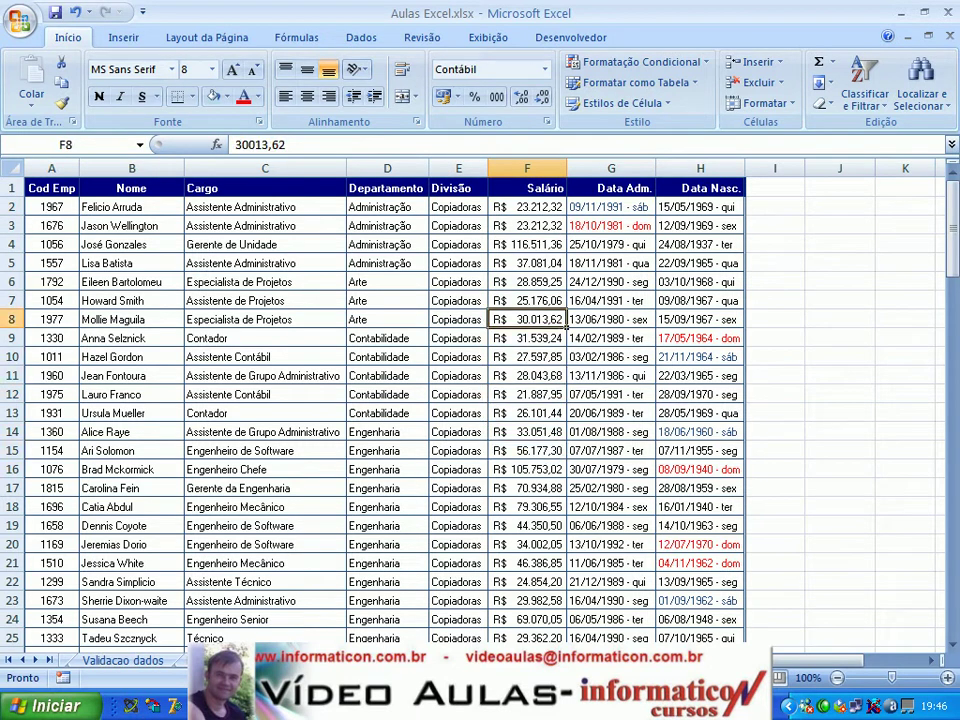
pyautogui.press('Up')
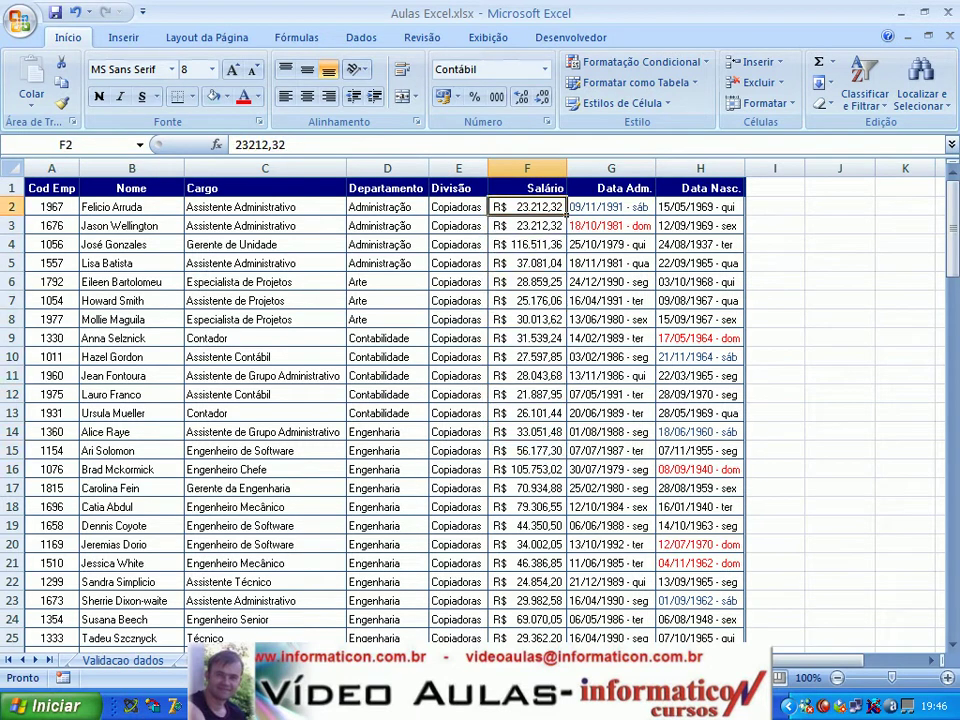
pyautogui.press('Left')
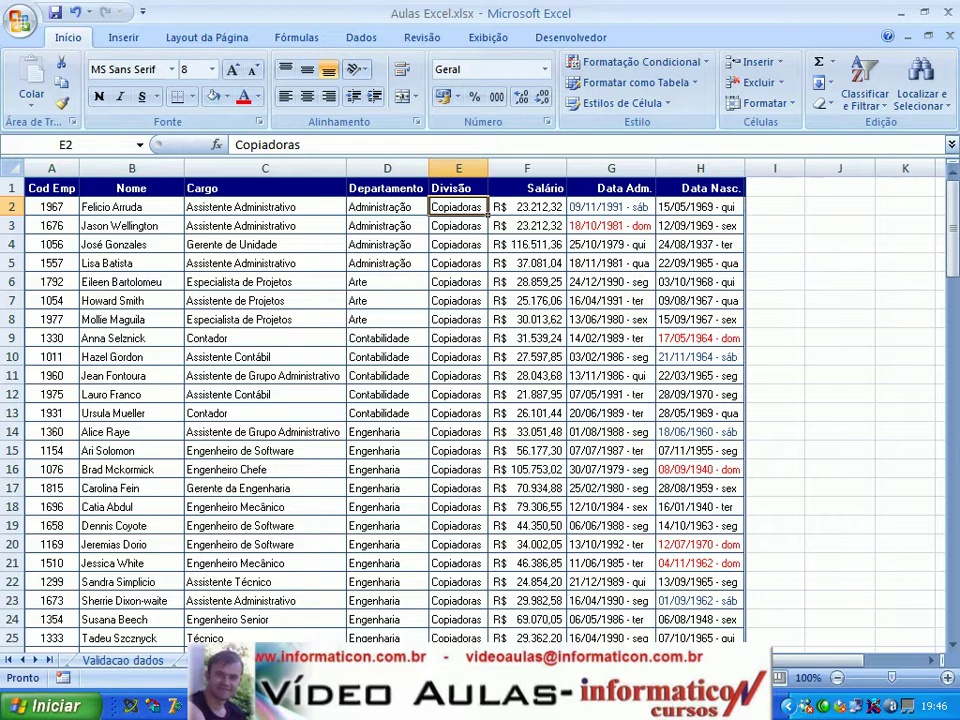
# Examine the Divisão column through to the last employee record and return to the first record
pyautogui.press('pagedown')
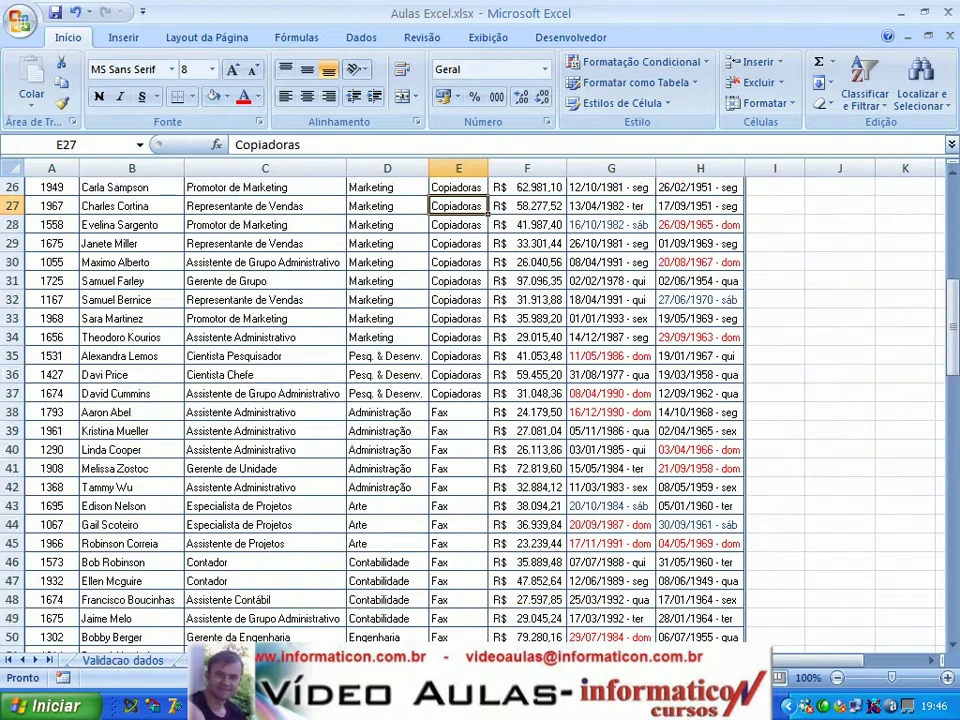
pyautogui.press('pagedown')
pyautogui.press('pagedown')
pyautogui.press('pagedown')
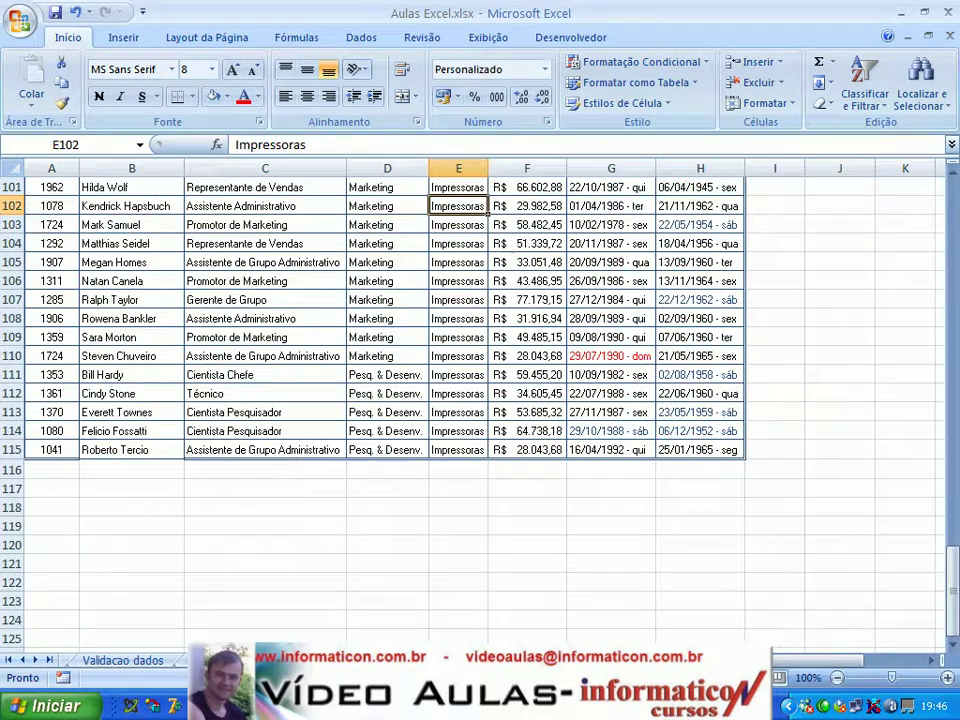
pyautogui.press('pageup')
pyautogui.press('pageup')
pyautogui.press('pageup')
pyautogui.press('pageup')
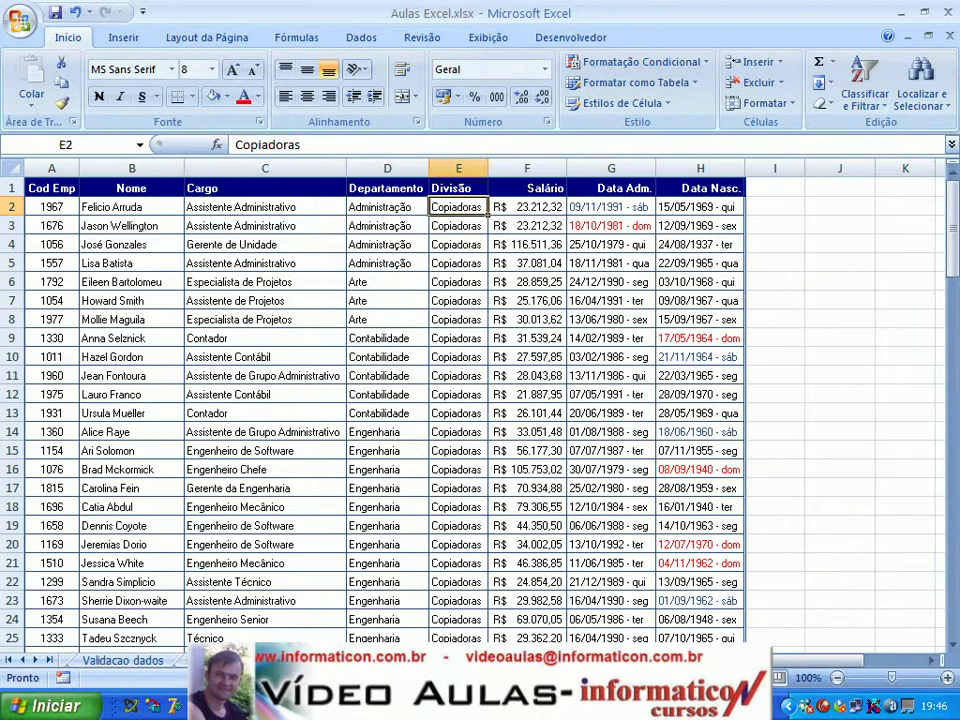
# Select empty cell J2 beside the employee table
pyautogui.press('Left')
pyautogui.press('Left')
pyautogui.press('Right')
pyautogui.press('Right')
pyautogui.press('Right')
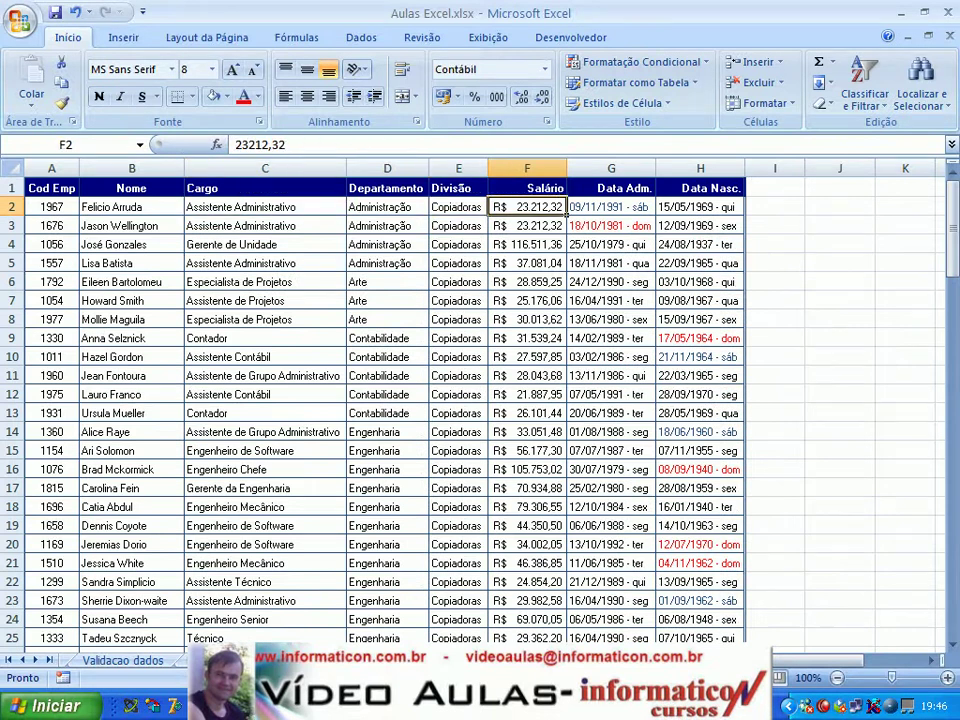
pyautogui.press('Down')
pyautogui.press('Down')
pyautogui.press('Down')
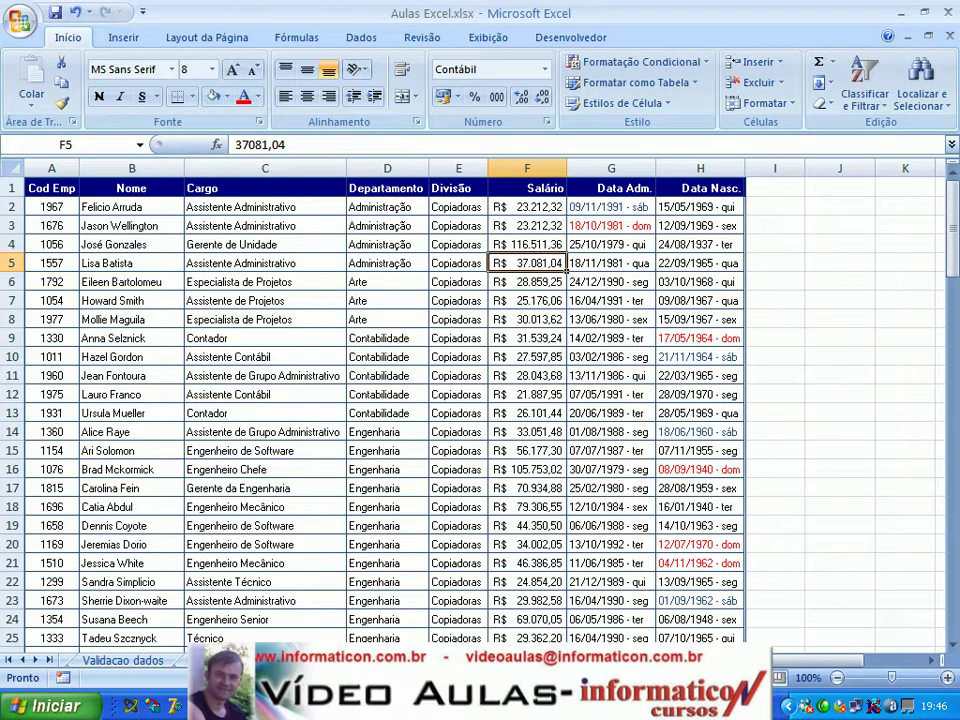
pyautogui.press('Right')
pyautogui.press('Right')
pyautogui.press('Right')
pyautogui.press('Right')
pyautogui.press('Up')
pyautogui.press('Up')
pyautogui.press('Up')
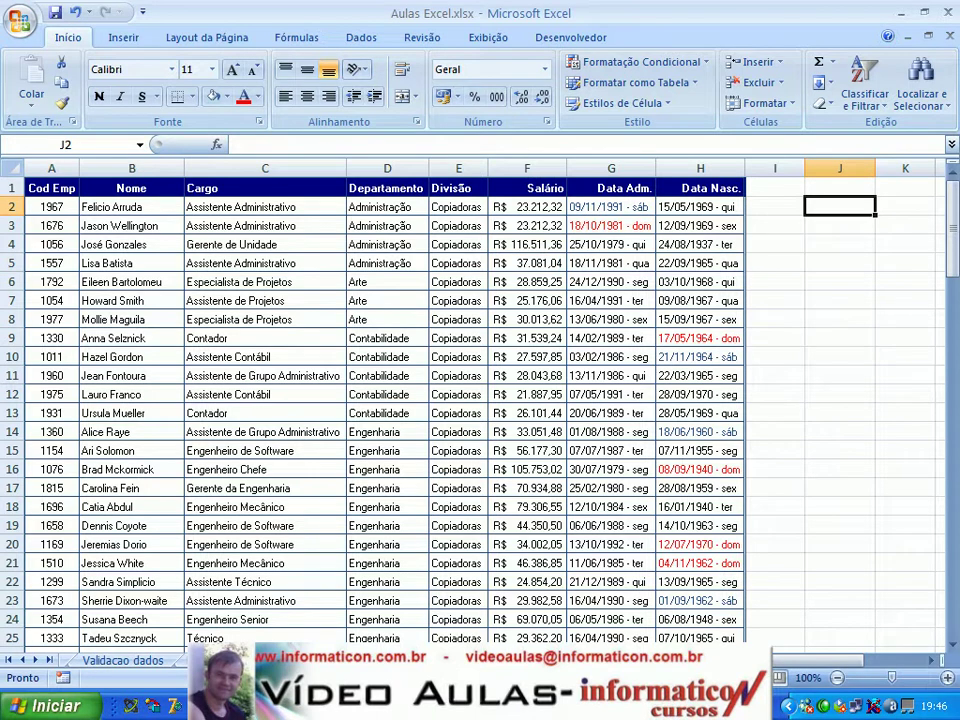
# Review the CONT.SE and SOMASE summary formulas on the Alunos sheet and return to the employee table sheet
pyautogui.click(23, 661)
pyautogui.click(23, 661)
pyautogui.click(23, 661)
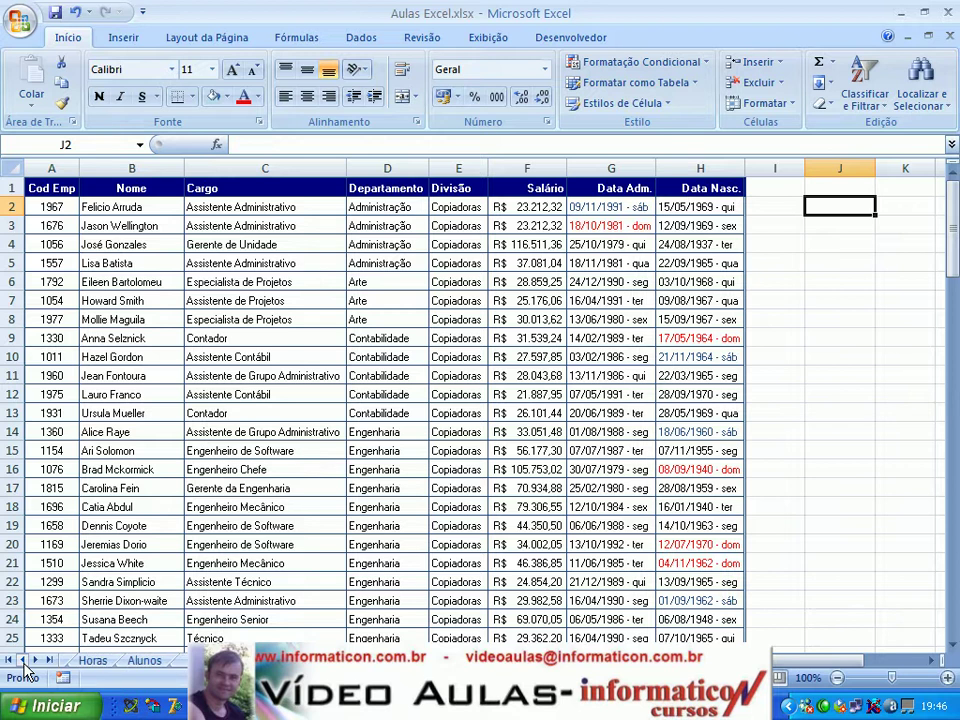
pyautogui.click(145, 661)
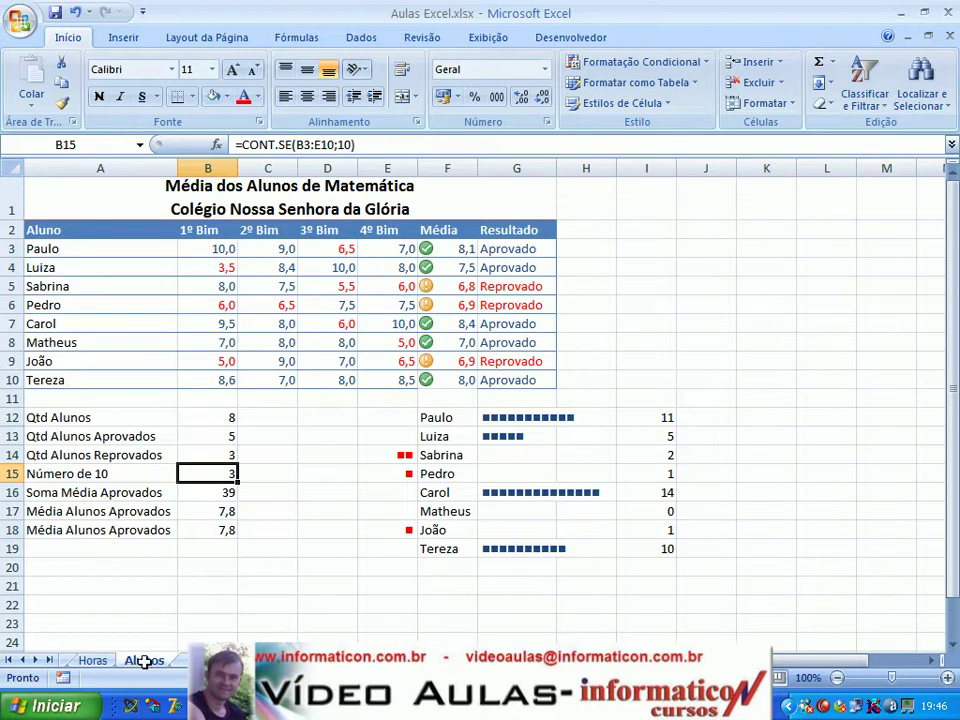
pyautogui.click(210, 420)
pyautogui.press('Down')
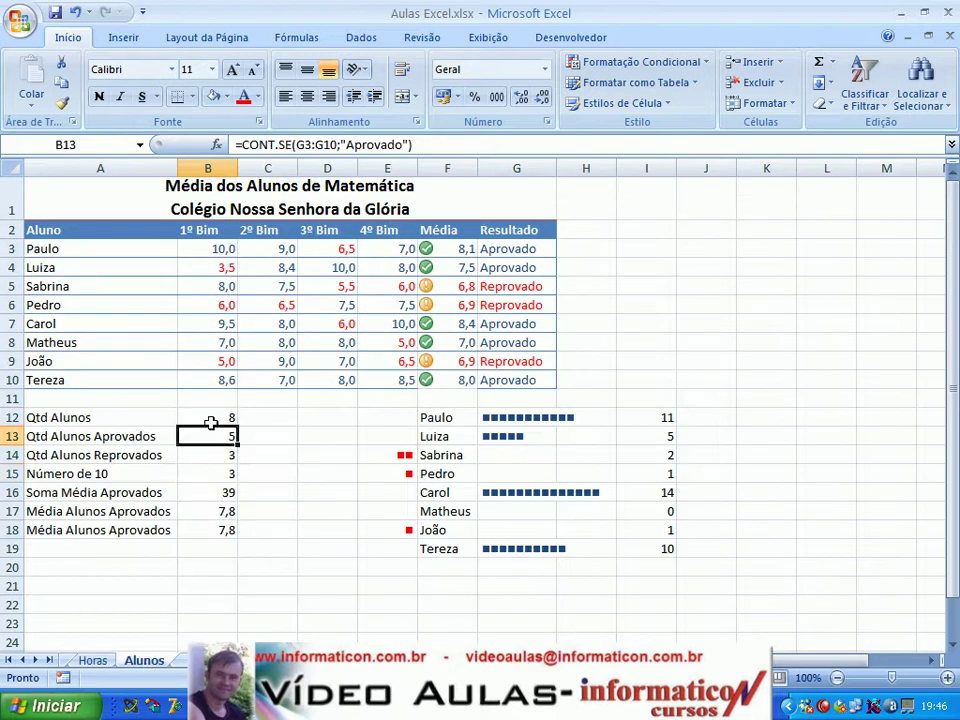
pyautogui.press('Down')
pyautogui.press('Down')
pyautogui.press('Down')
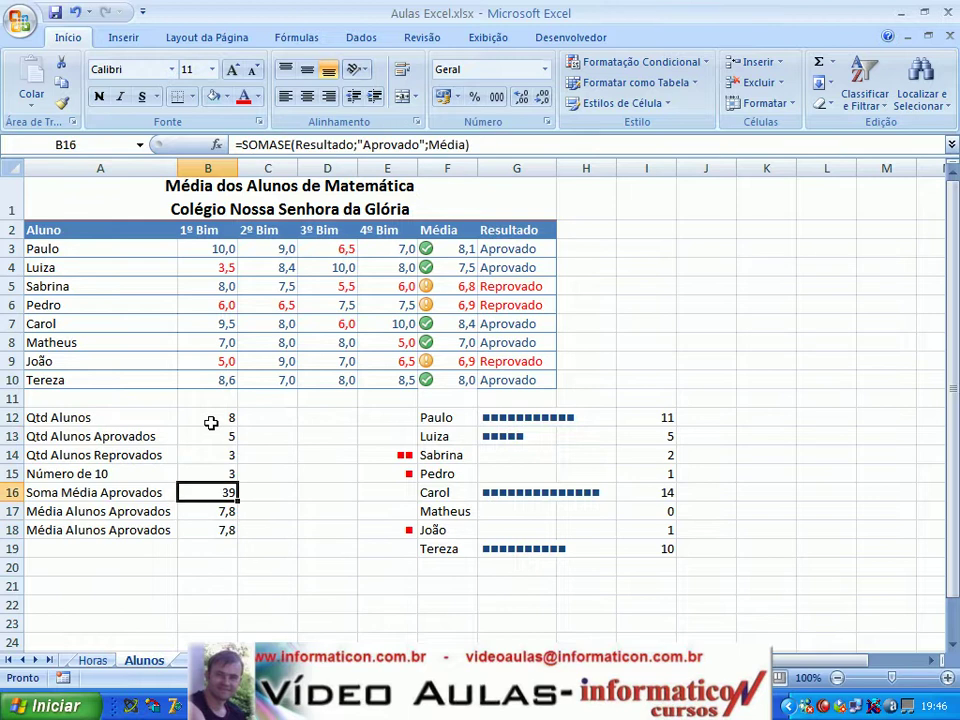
pyautogui.click(377, 545)
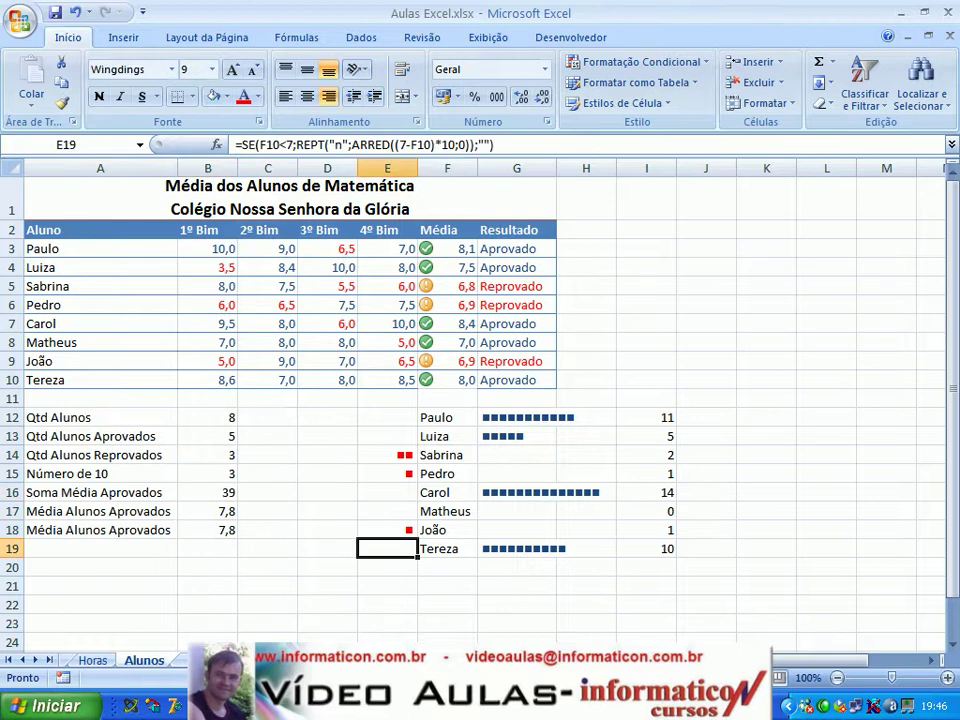
pyautogui.click(47, 660)
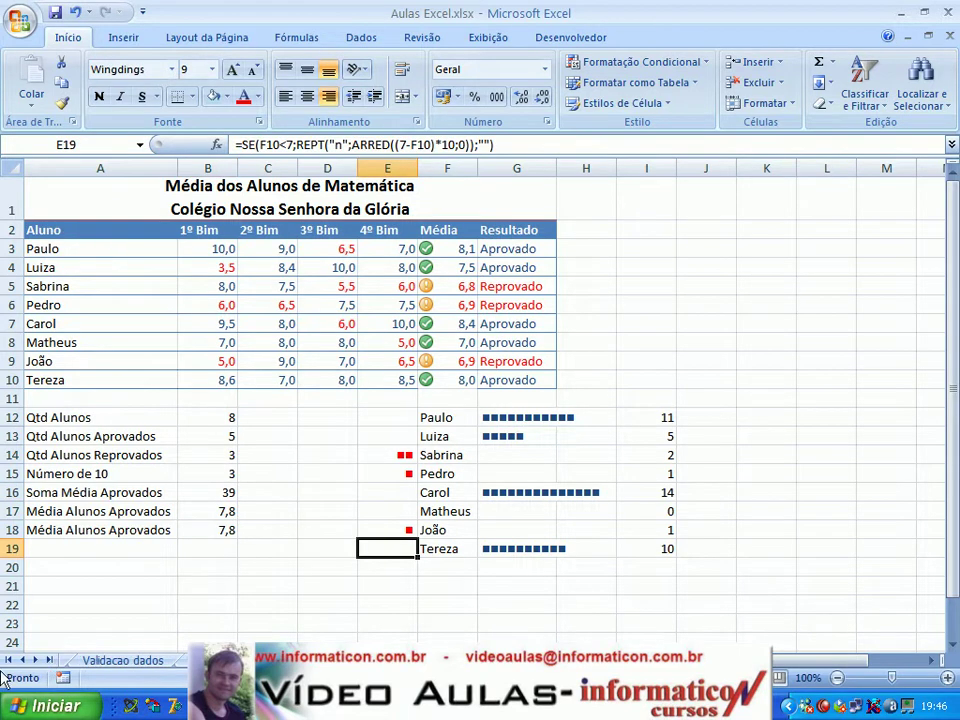
pyautogui.click(122, 660)
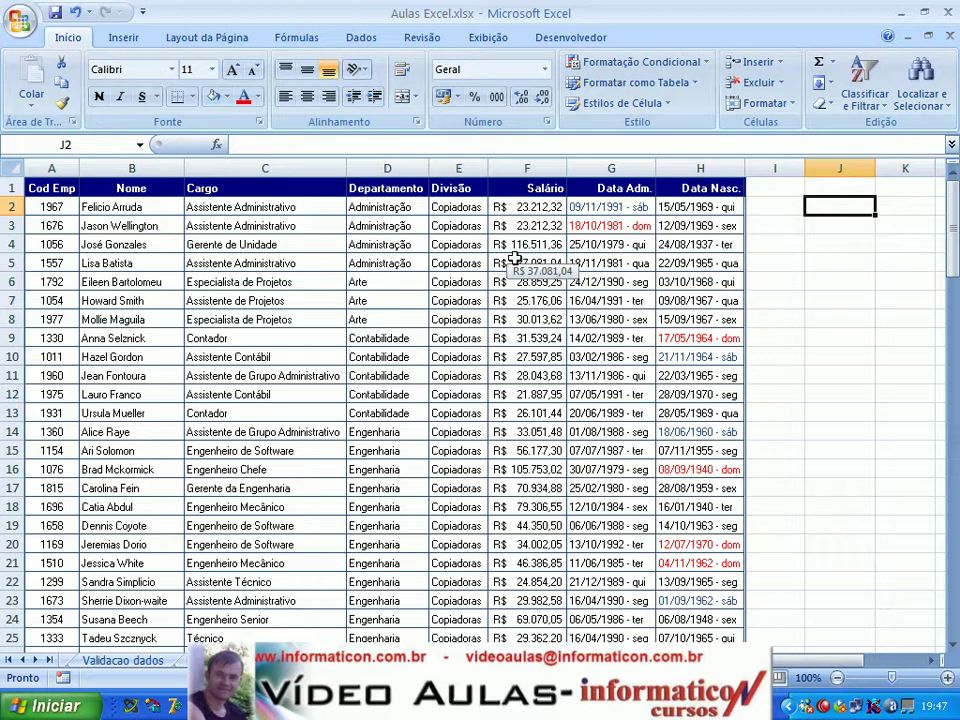
# Enter Copiadoras in cell J2 and Impressoras in cell J3
pyautogui.write('C')
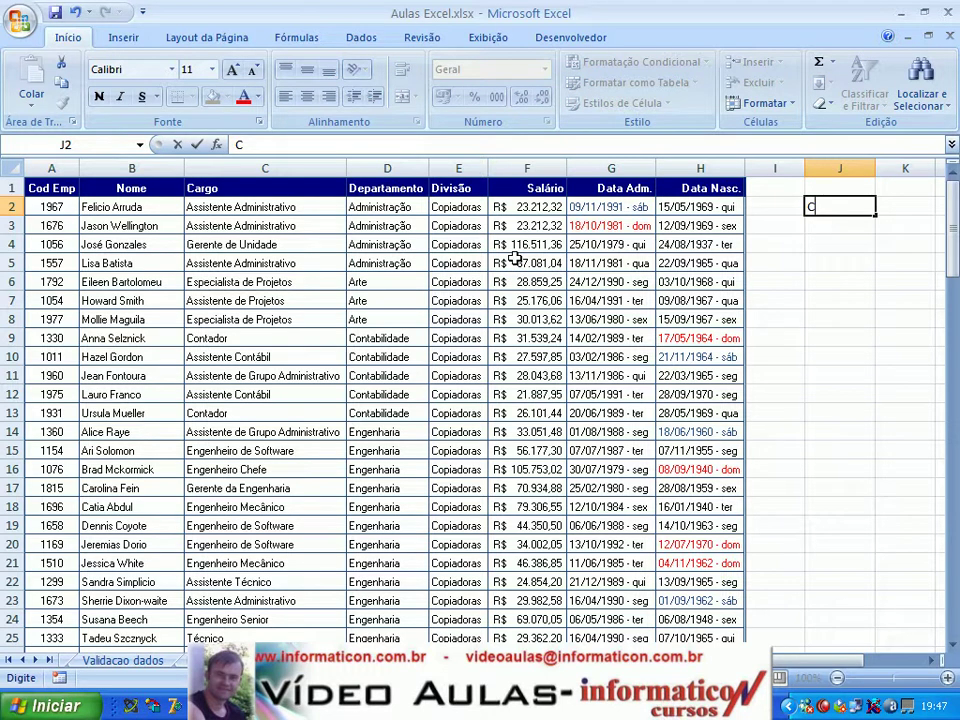
pyautogui.write('opiadoras')
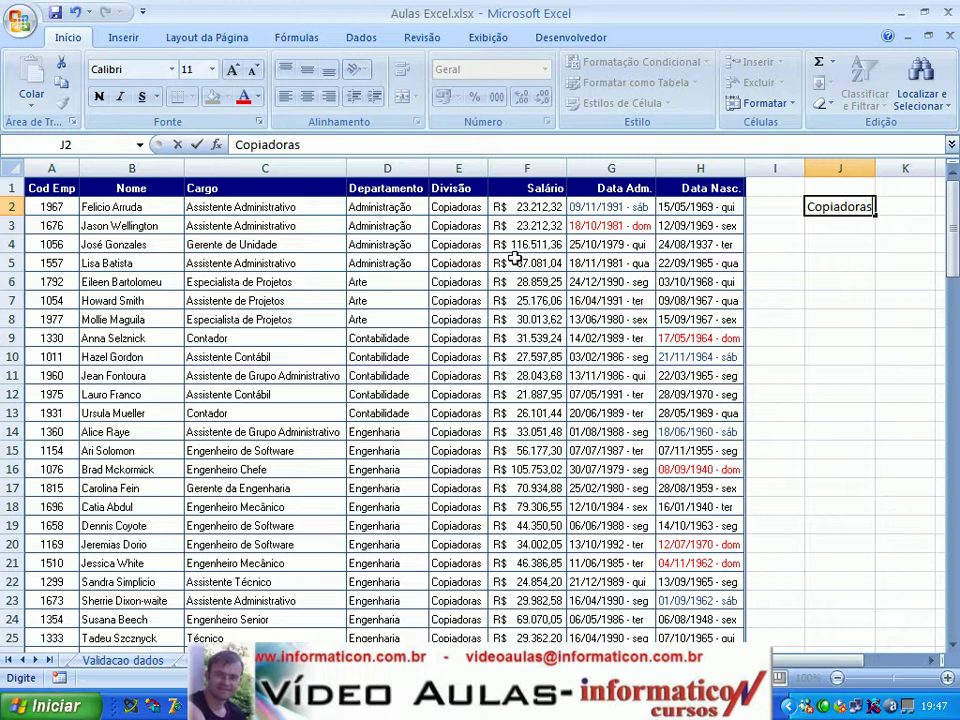
pyautogui.press('Return')
pyautogui.write('Im')
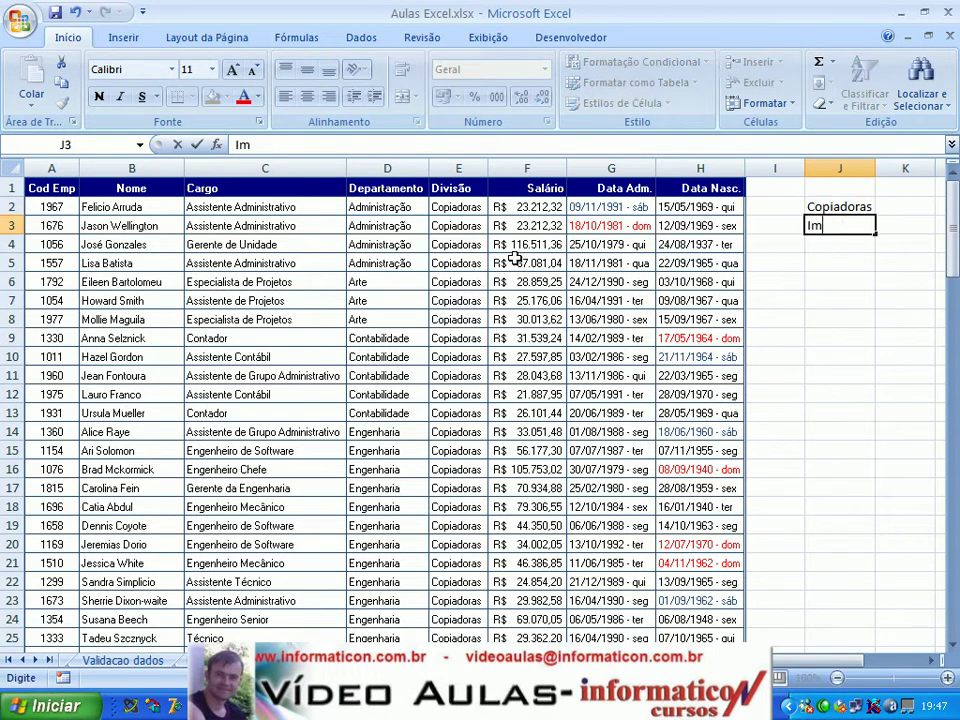
pyautogui.write('pressoras')
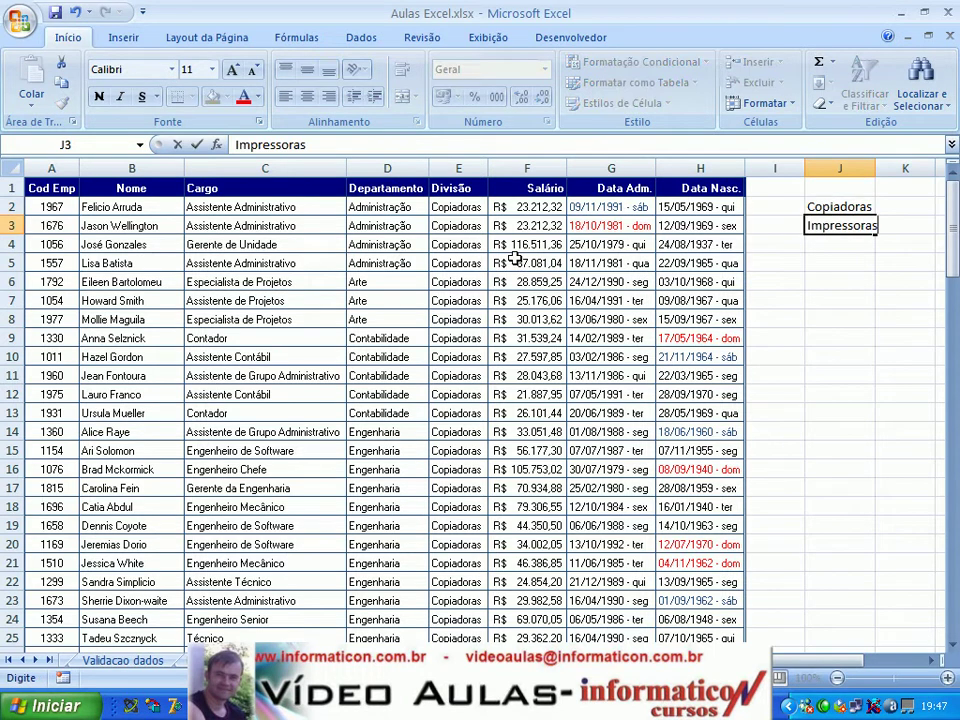
pyautogui.press('Return')
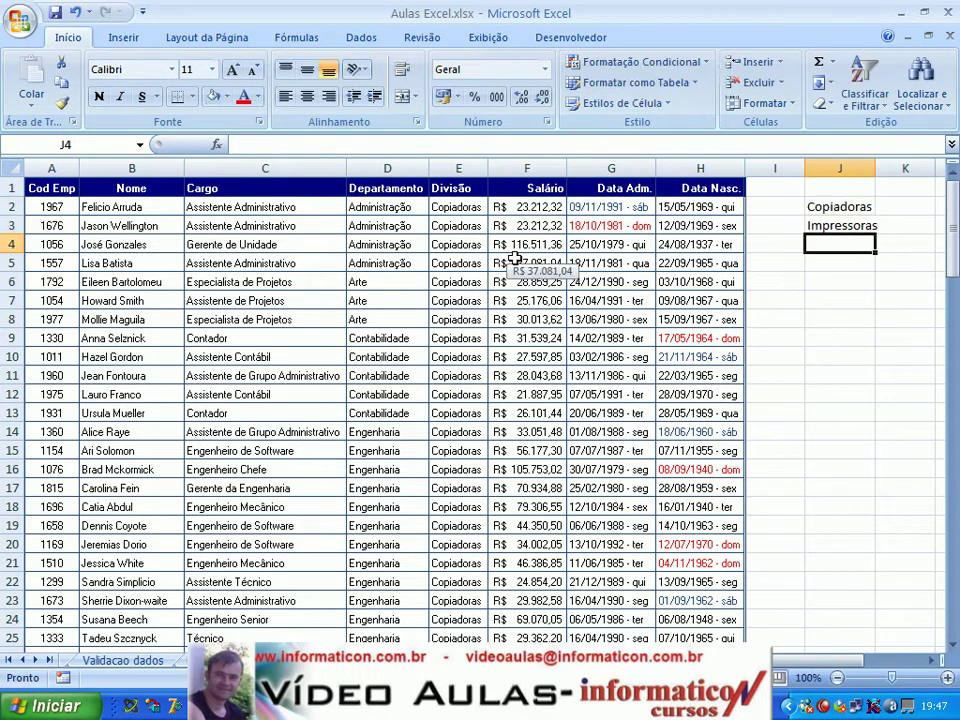
# Move Impressoras from J3 to J4 and enter Fax in J3
pyautogui.press('Up')
pyautogui.hotkey('ctrl', 'x')
pyautogui.press('Down')
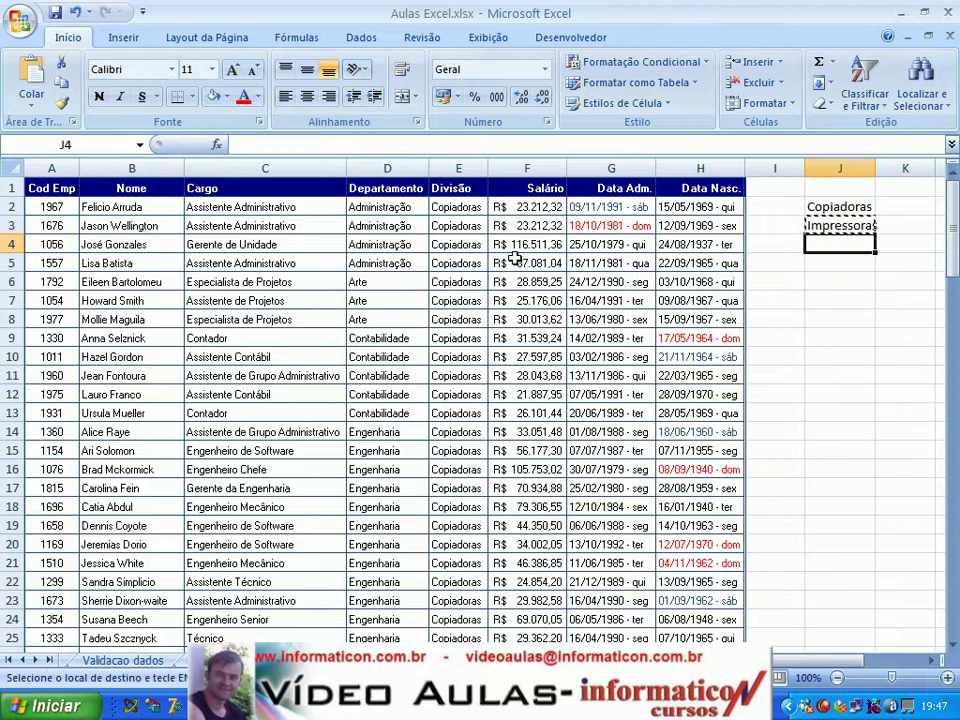
pyautogui.hotkey('ctrl', 'v')
pyautogui.press('Up')
pyautogui.write('Fax')
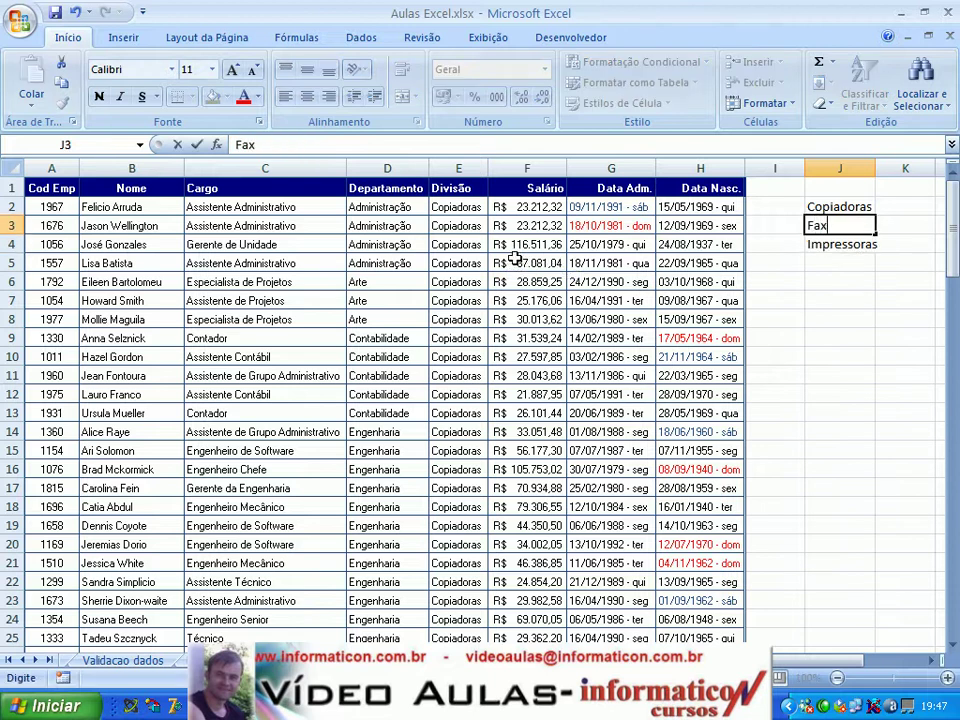
# Add the headings Divisão, Qtd and Soma Salário in cells J1 to L1 and fit column L to its content
pyautogui.press('Up')
pyautogui.press('Up')
pyautogui.write('Divisão')
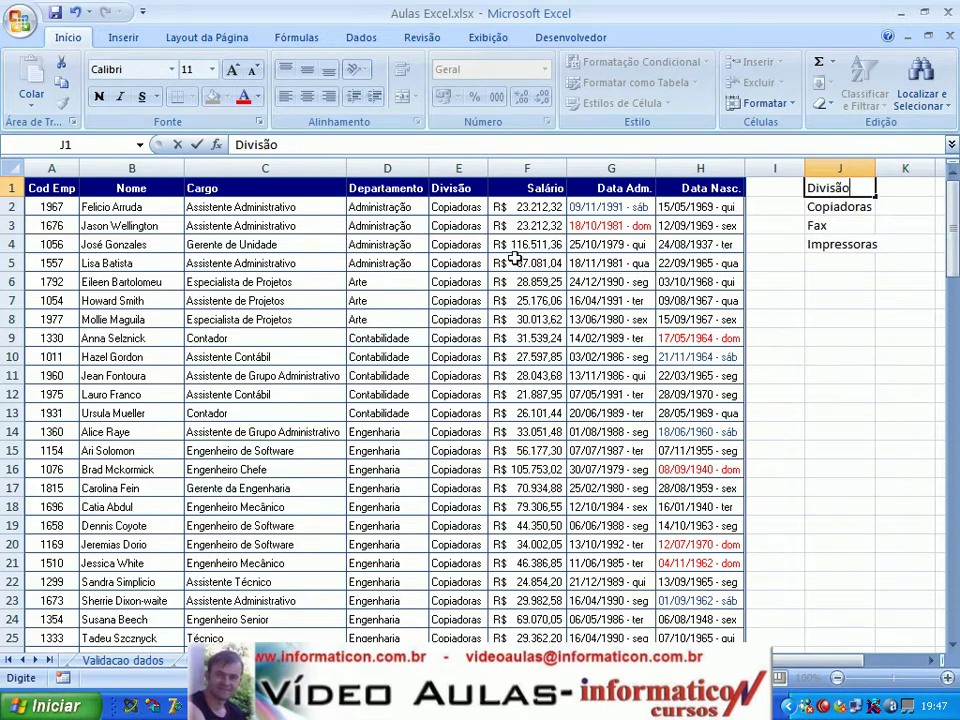
pyautogui.press('Tab')
pyautogui.write('Qtd')
pyautogui.press('Tab')
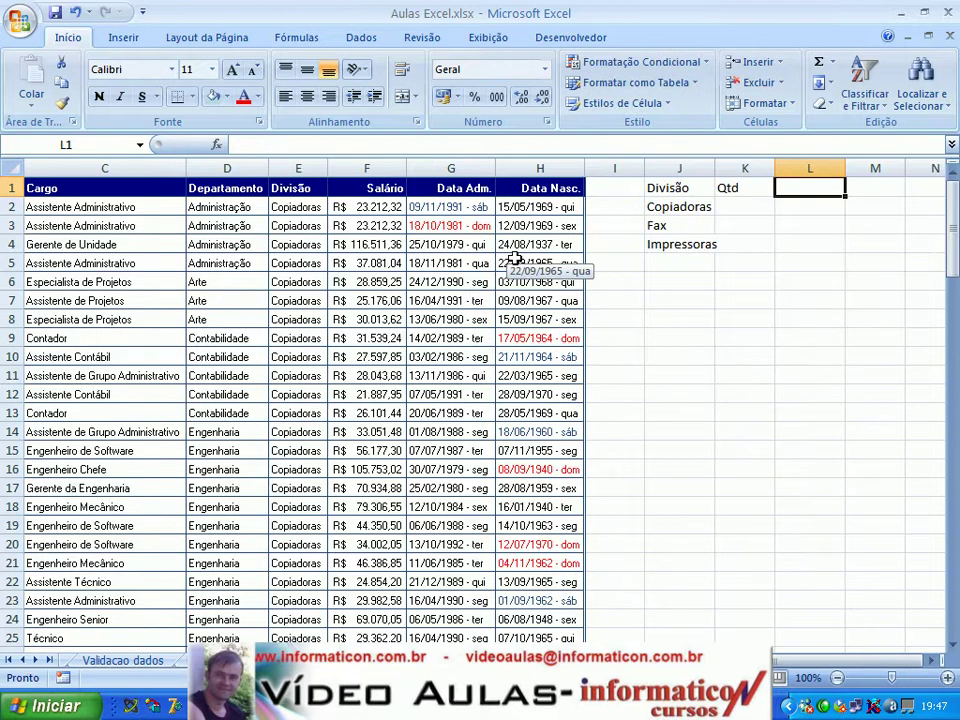
pyautogui.write('Soma Salário')
pyautogui.press('Return')
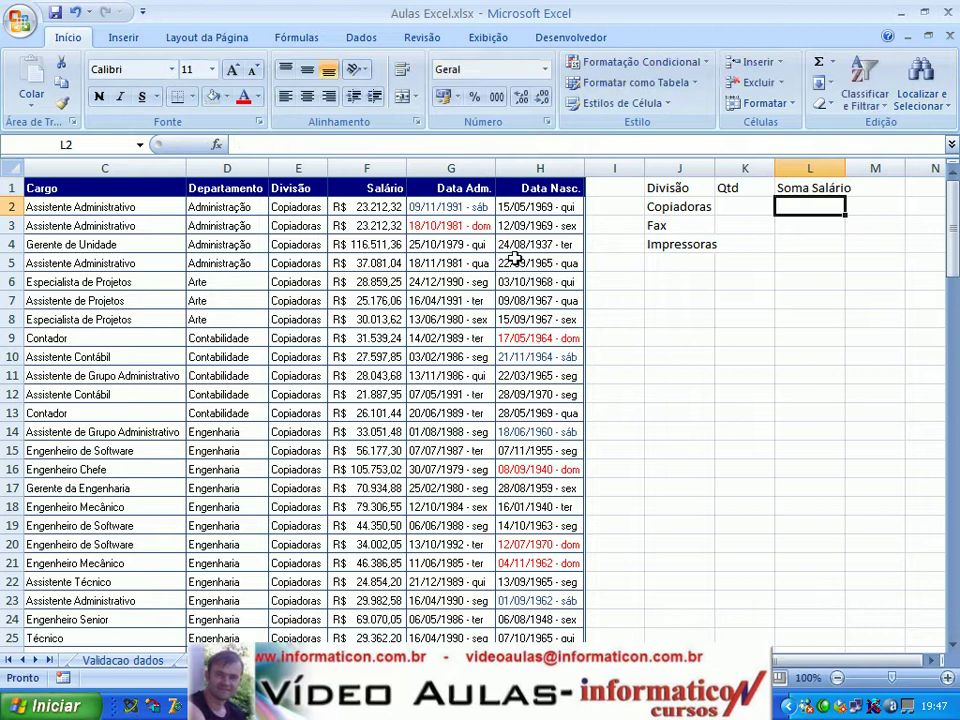
pyautogui.doubleClick(846, 168)
# Sort the employee table by the Nome column from A to Z
pyautogui.press('Left')
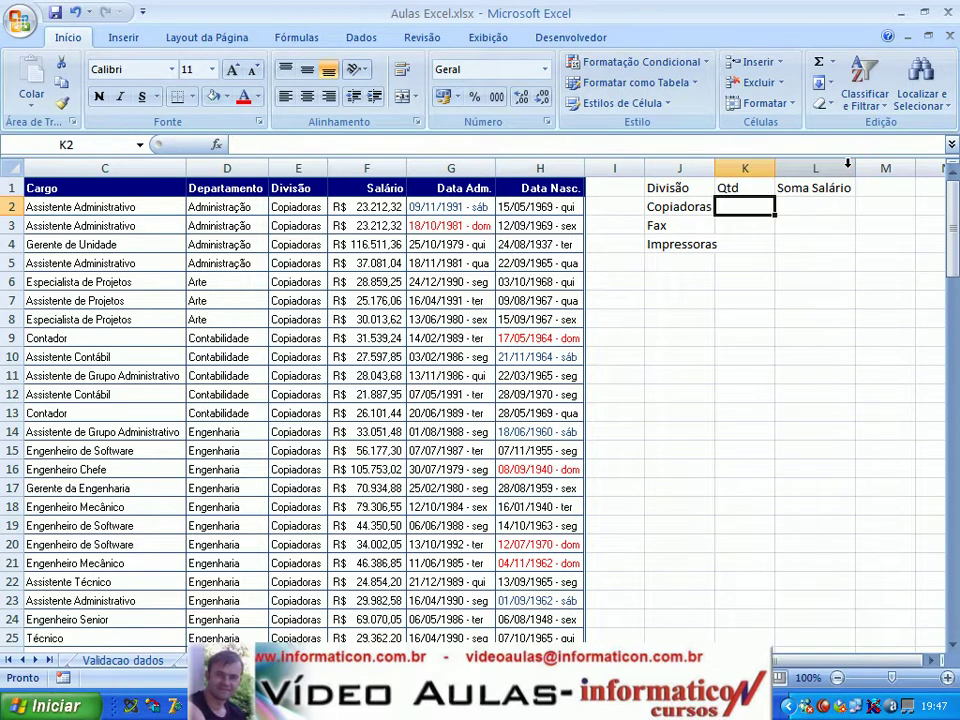
pyautogui.press('Left')
pyautogui.press('Down')
pyautogui.press('Down')
pyautogui.press('Up')
pyautogui.press('Up')
pyautogui.press('Left')
pyautogui.press('Left')
pyautogui.press('Left')
pyautogui.press('Left')
pyautogui.press('Left')
pyautogui.press('Left')
pyautogui.press('Right')
pyautogui.press('Left')
pyautogui.press('Left')
pyautogui.press('Left')
pyautogui.press('Left')
pyautogui.press('Right')
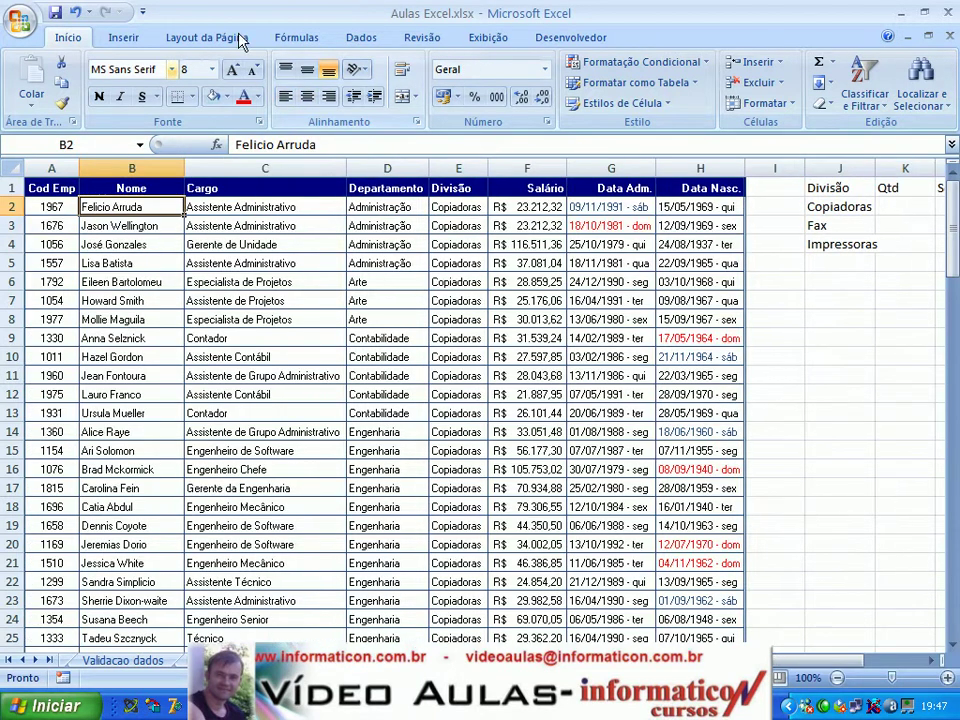
pyautogui.click(884, 108)
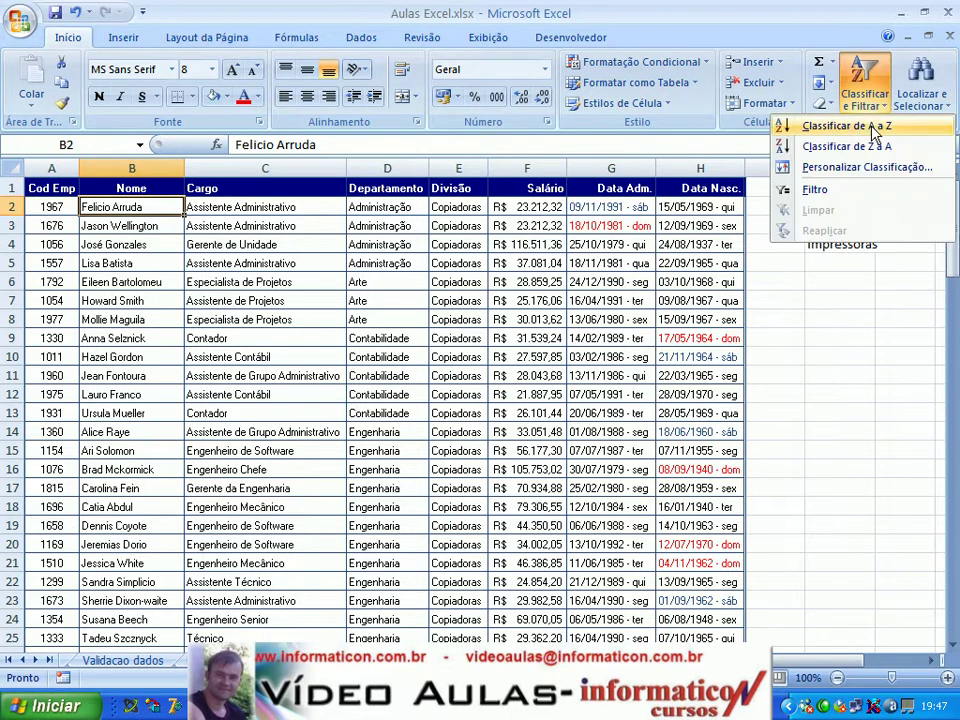
pyautogui.click(860, 126)
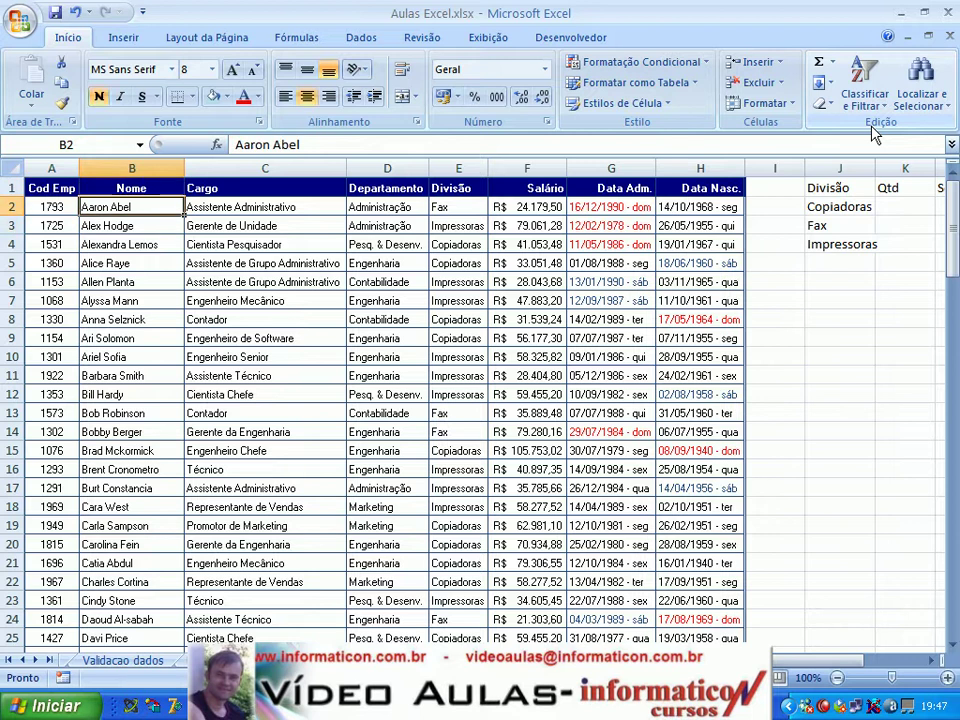
# Look over the summary table's empty result cells and the entries in the employee list's Divisão column
pyautogui.press('Right')
pyautogui.press('Right')
pyautogui.press('Right')
pyautogui.press('Right')
pyautogui.press('Right')
pyautogui.press('Right')
pyautogui.press('Right')
pyautogui.press('Right')
pyautogui.press('Right')
pyautogui.press('Right')
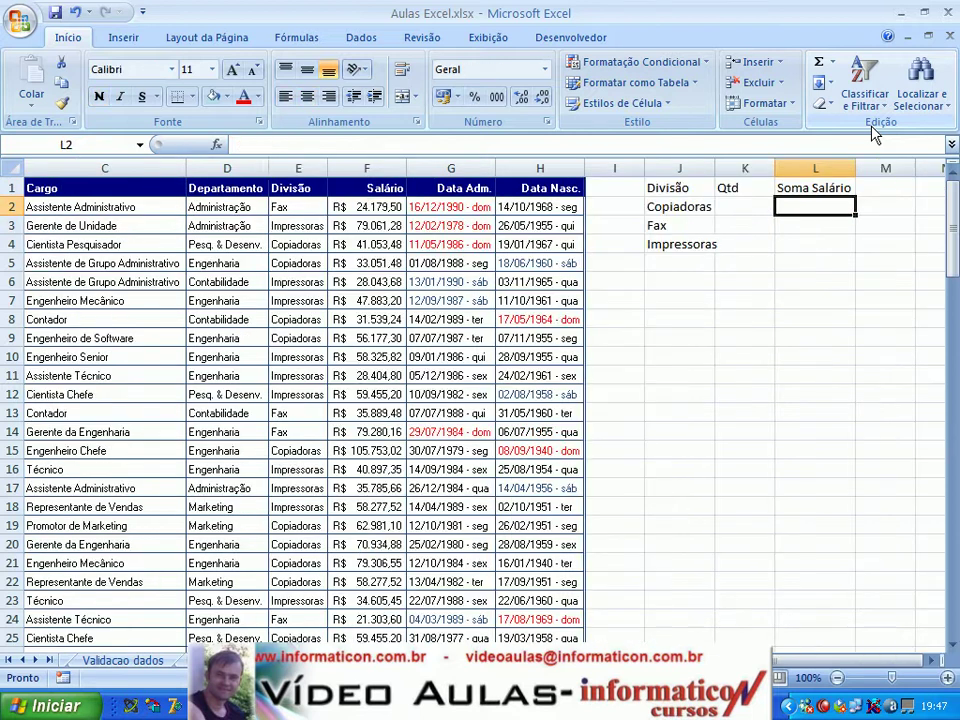
pyautogui.press('Left')
pyautogui.press('Left')
pyautogui.press('Left')
pyautogui.press('Left')
pyautogui.press('Left')
pyautogui.press('Left')
pyautogui.press('Left')
pyautogui.press('Down')
pyautogui.press('Down')
pyautogui.press('Down')
pyautogui.press('Down')
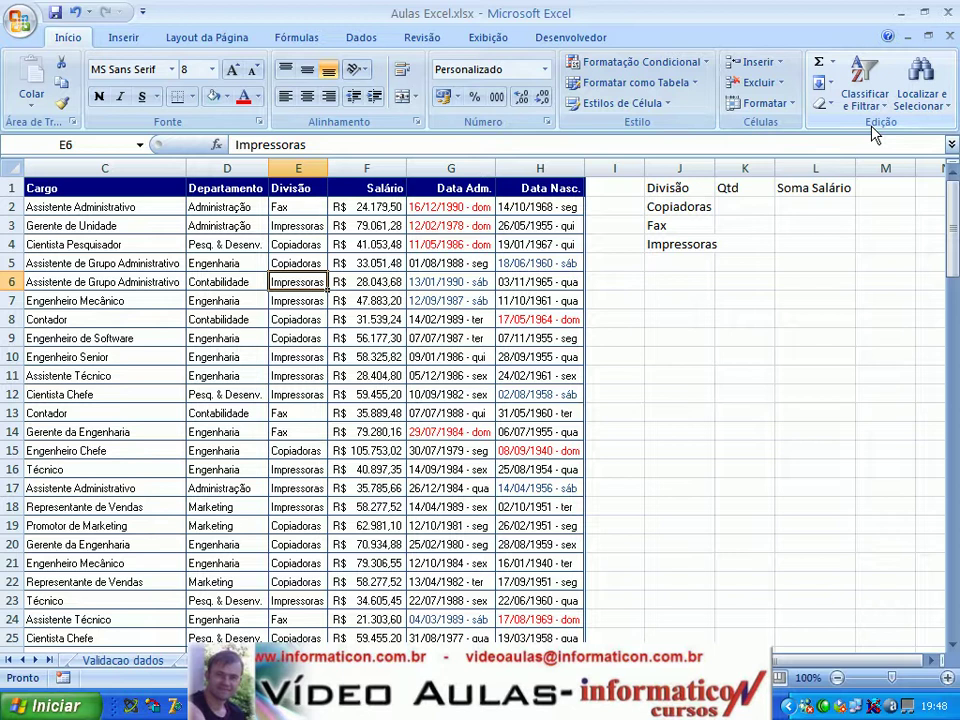
# Count the Copiadoras employees in cell K2 with CONT.SE over the range E2:E115, using J2 as the criterion
pyautogui.press('Right')
pyautogui.press('Right')
pyautogui.press('Right')
pyautogui.press('Right')
pyautogui.press('Right')
pyautogui.press('Right')
pyautogui.press('Up')
pyautogui.press('Up')
pyautogui.press('Up')
pyautogui.press('Up')
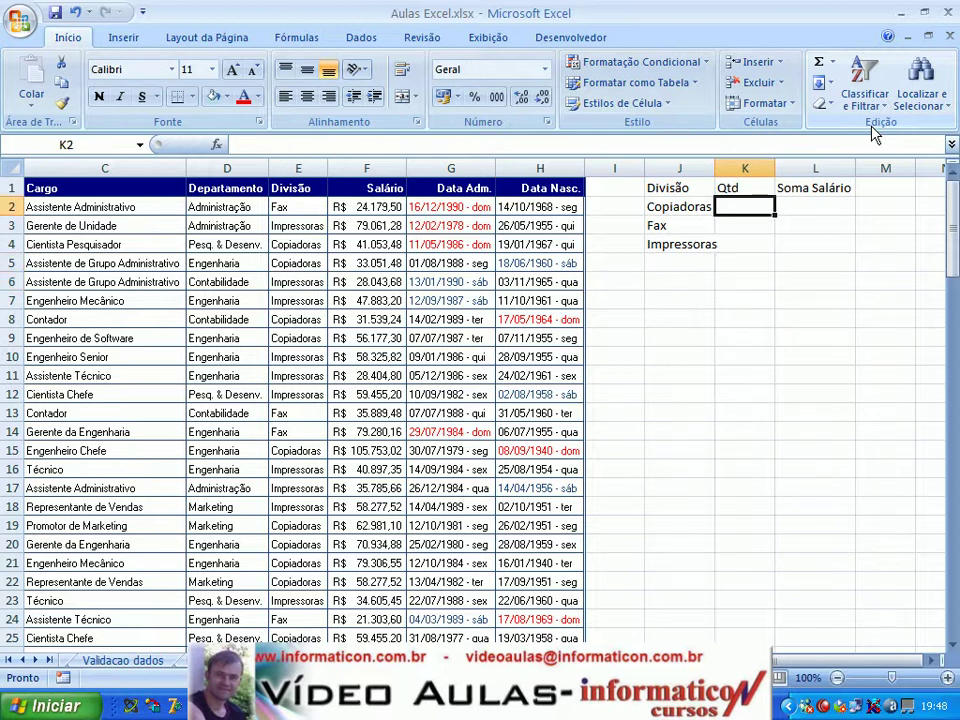
pyautogui.write('=')
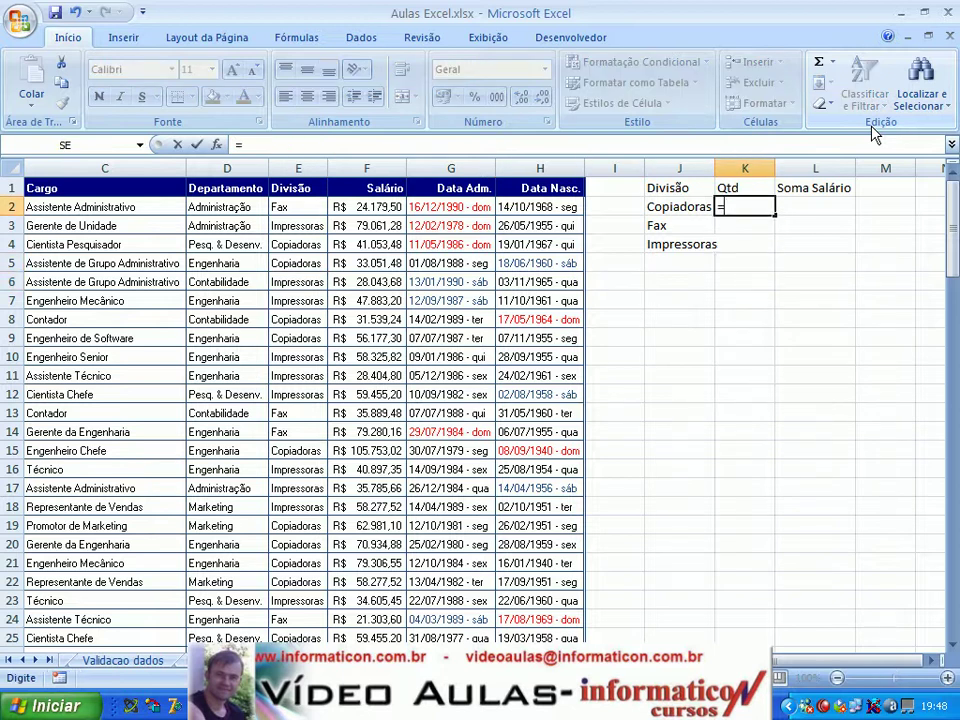
pyautogui.write('con')
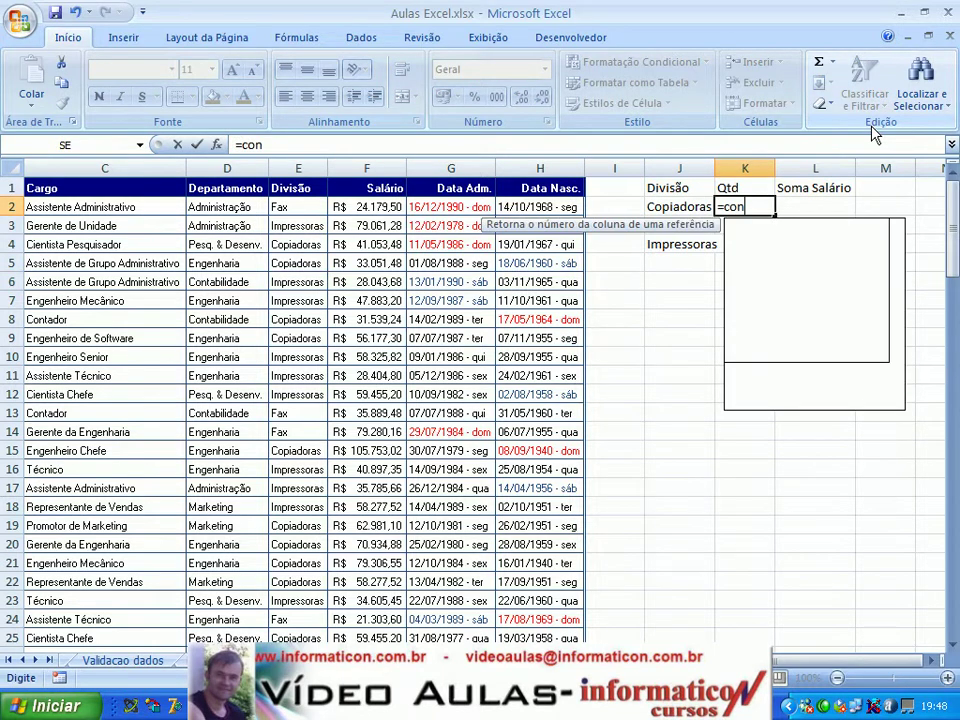
pyautogui.write('t.se(')
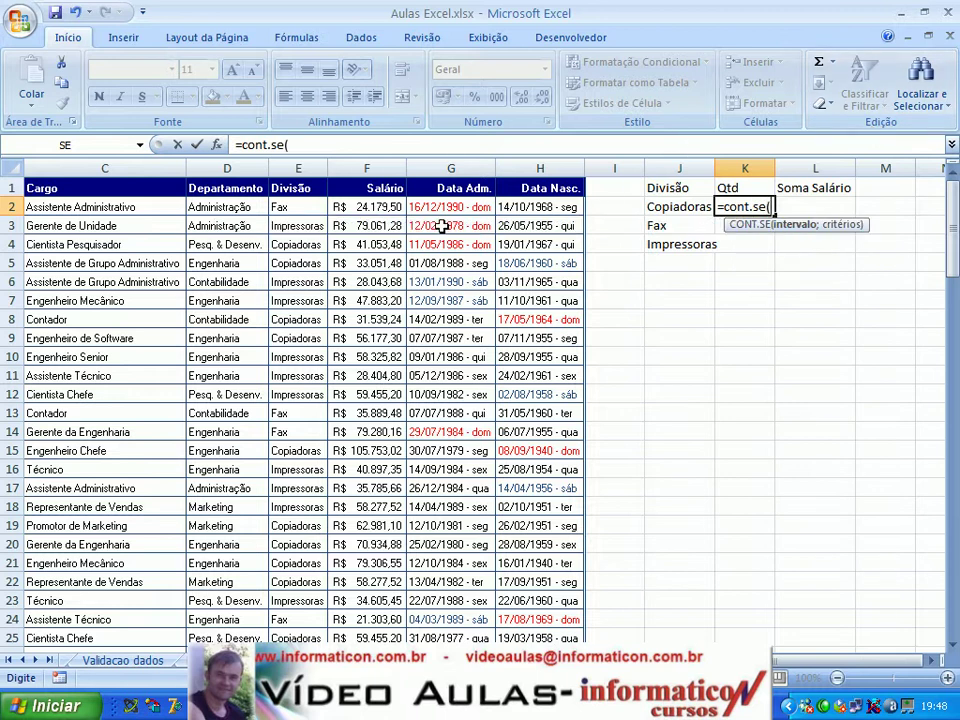
pyautogui.click(301, 206)
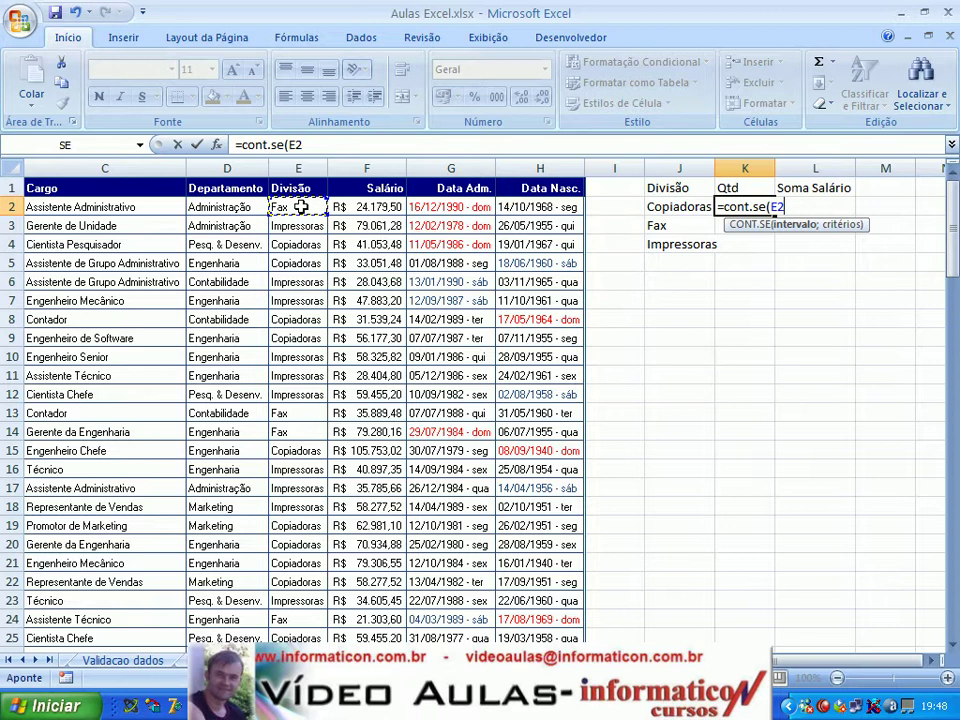
pyautogui.hotkey('ctrl', 'shift', 'Down')
pyautogui.write(';')
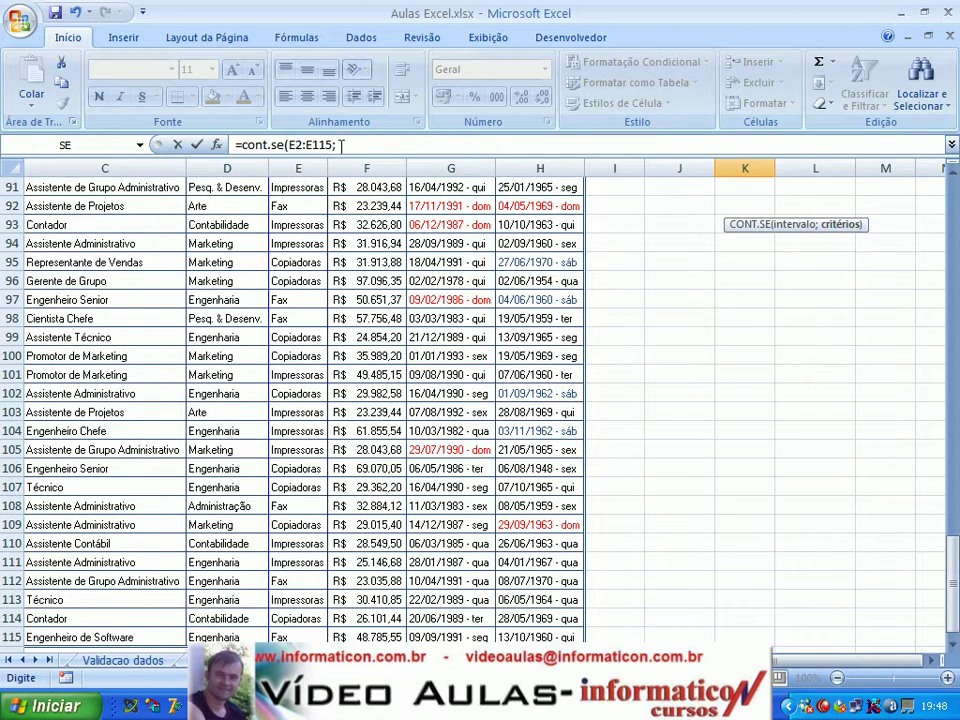
pyautogui.moveTo(952, 545); pyautogui.dragTo(952, 212)
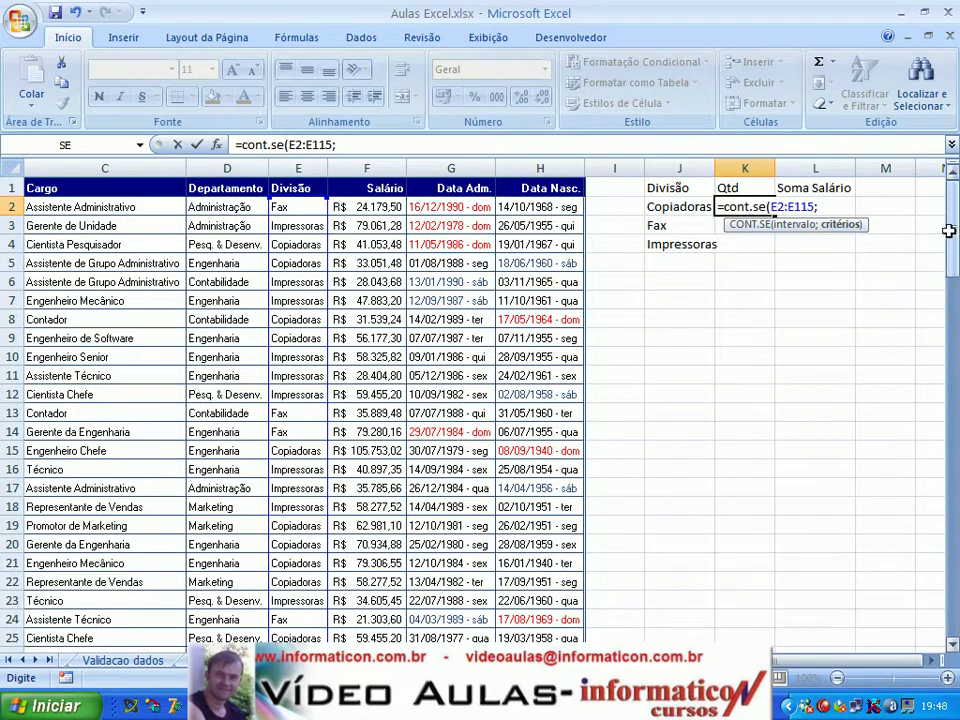
pyautogui.click(683, 206)
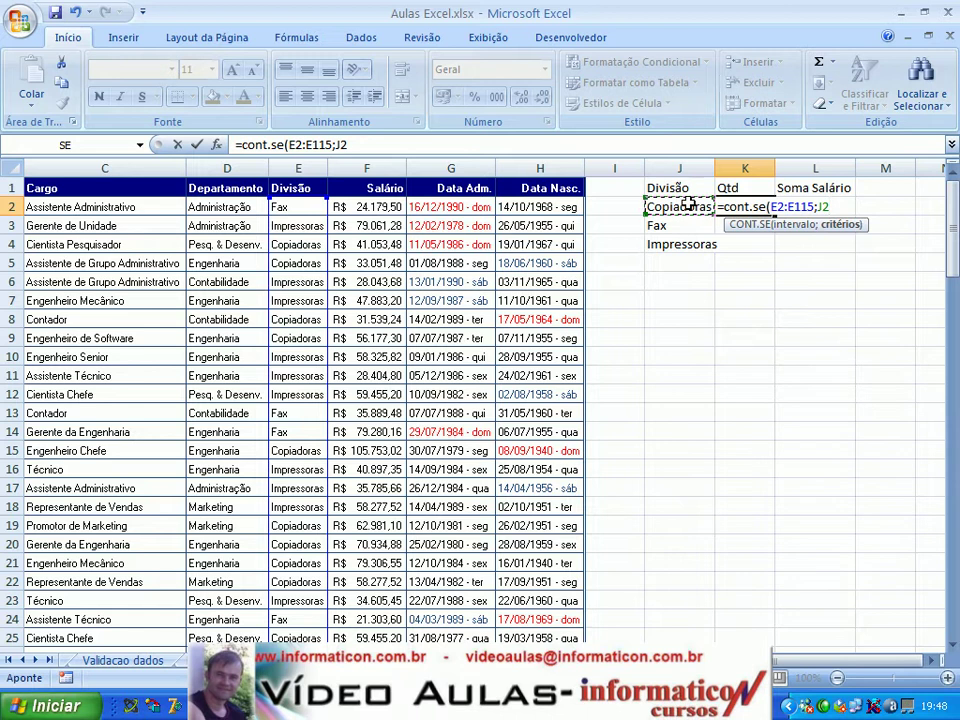
pyautogui.press('Return')
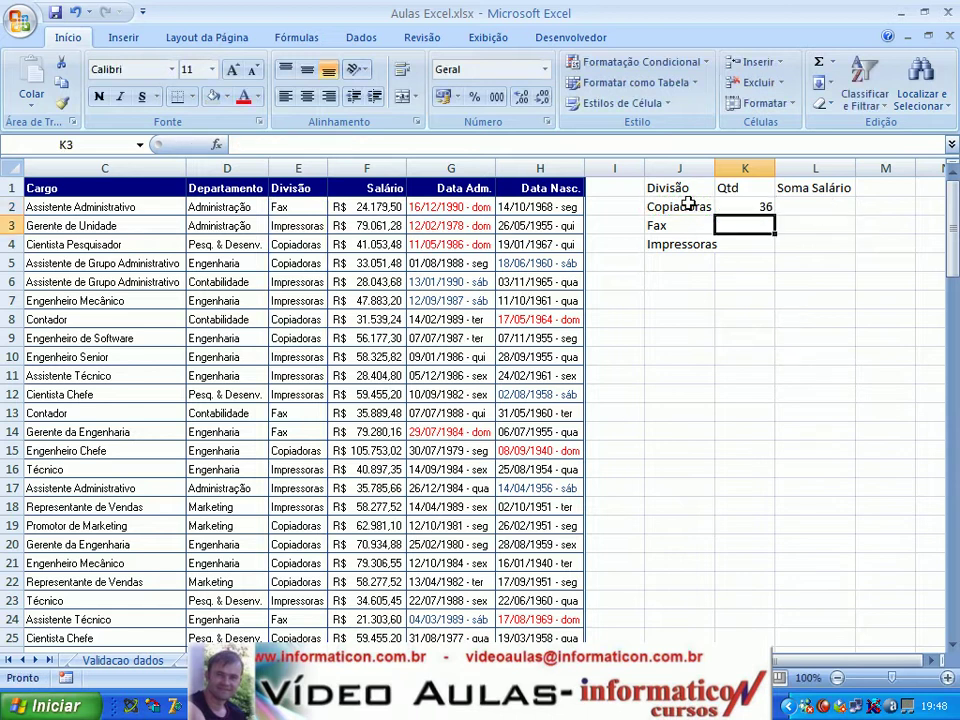
pyautogui.write('=c')
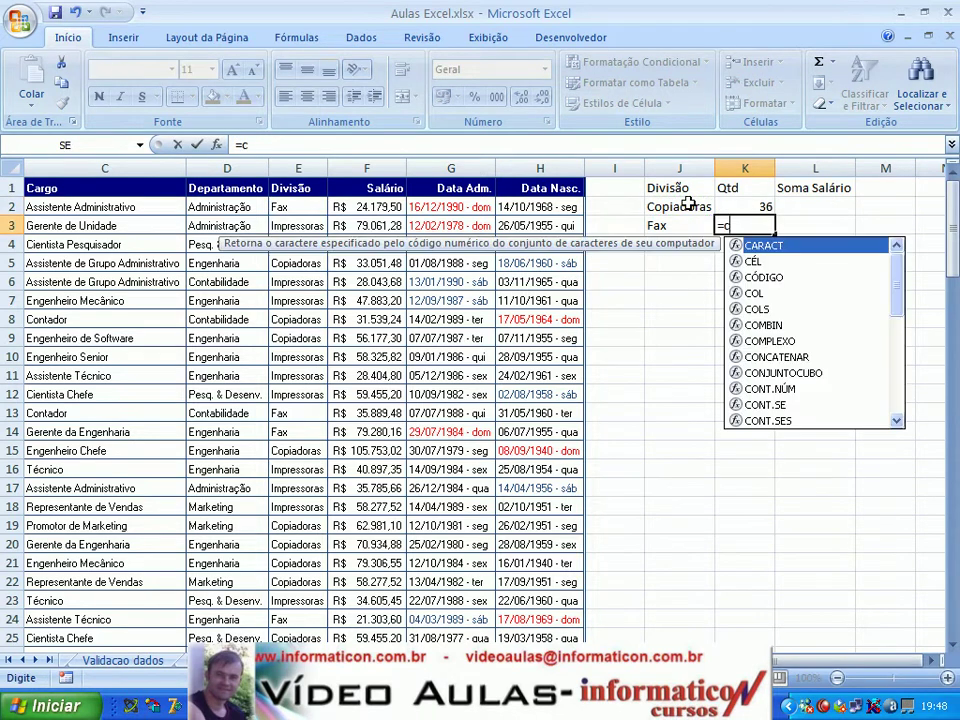
pyautogui.press('Escape')
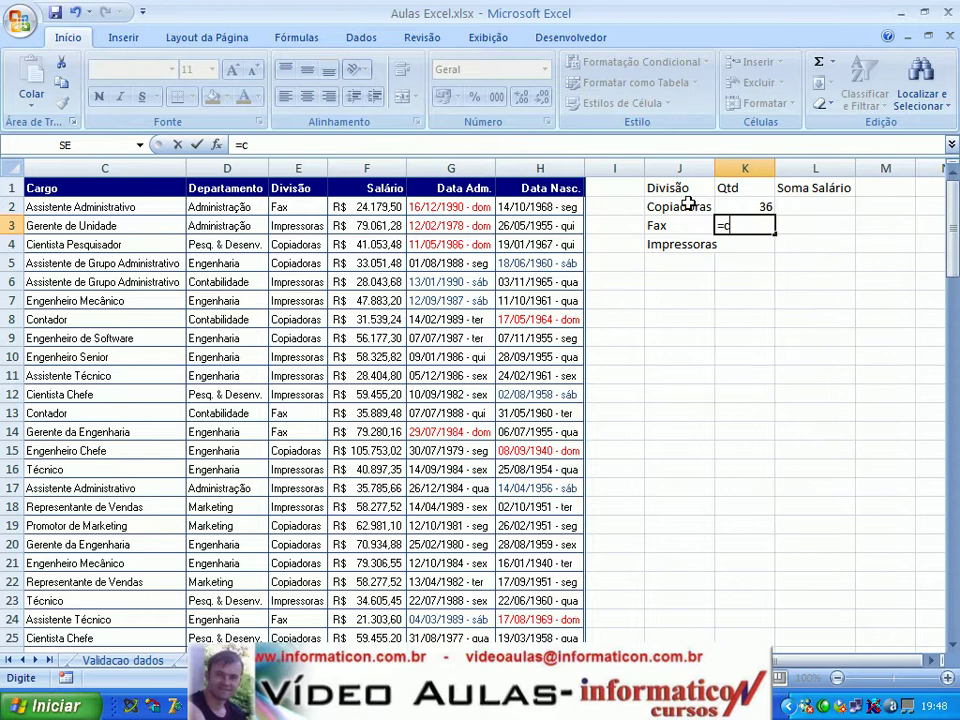
pyautogui.press('Escape')
# Make the range in K2's CONT.SE formula absolute as $E$2:$E$115 and fill the formula down to K4
pyautogui.press('Up')
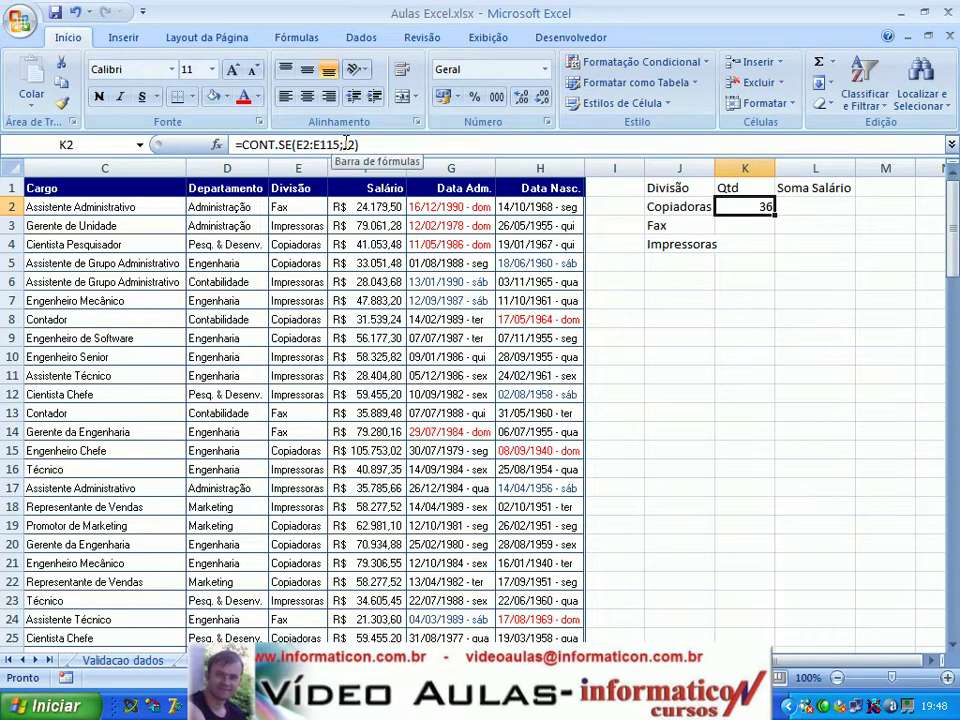
pyautogui.moveTo(335, 141); pyautogui.dragTo(301, 140)
pyautogui.press('F4')
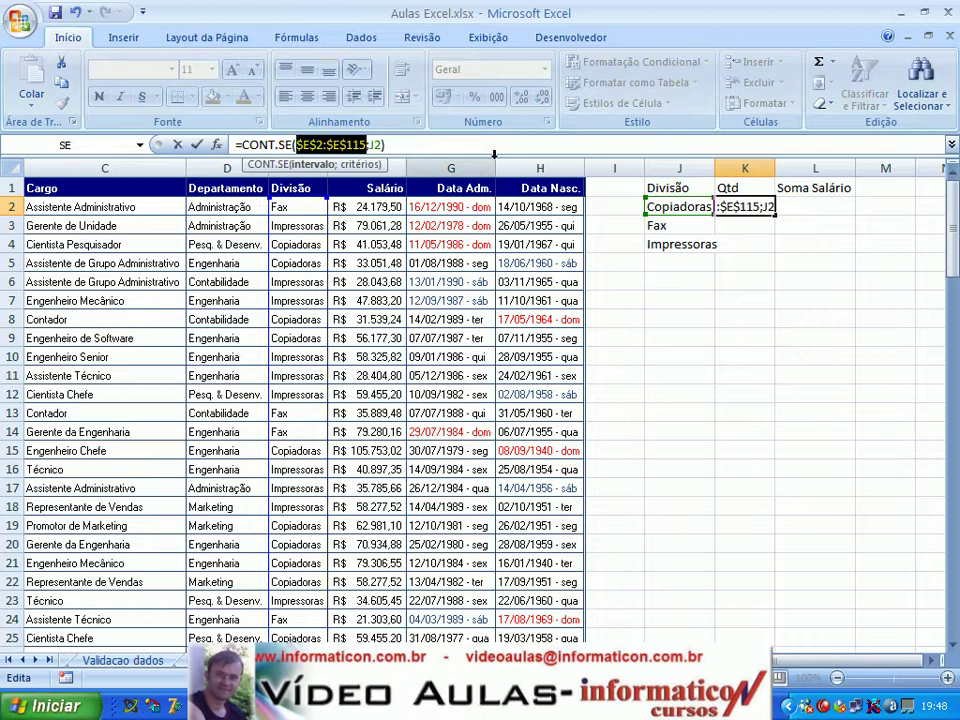
pyautogui.press('Return')
pyautogui.press('Up')
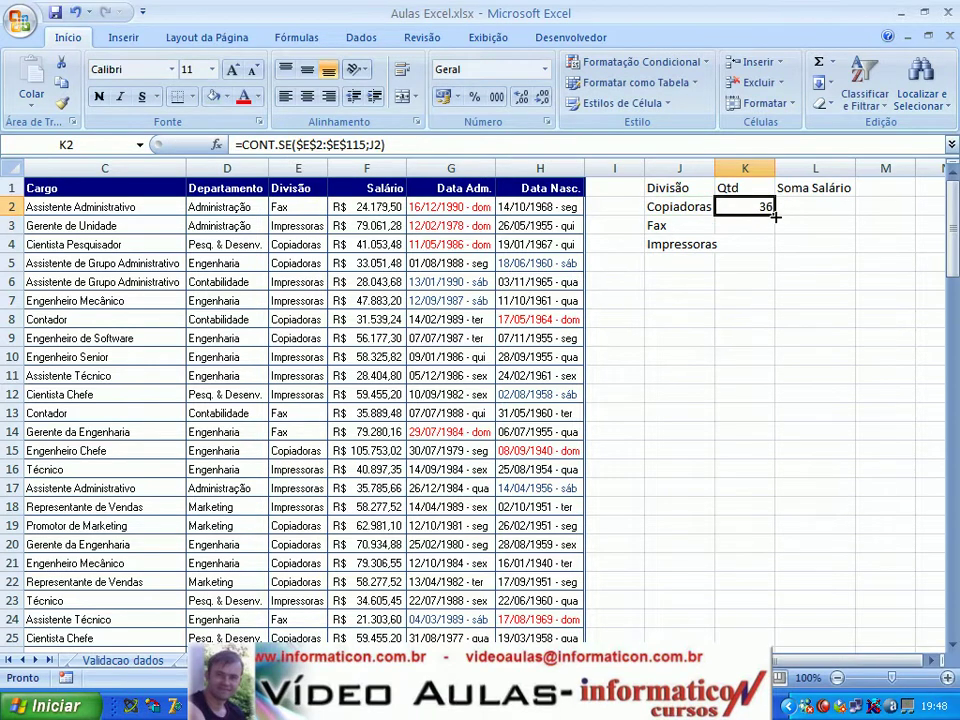
pyautogui.moveTo(775, 215); pyautogui.dragTo(776, 246)
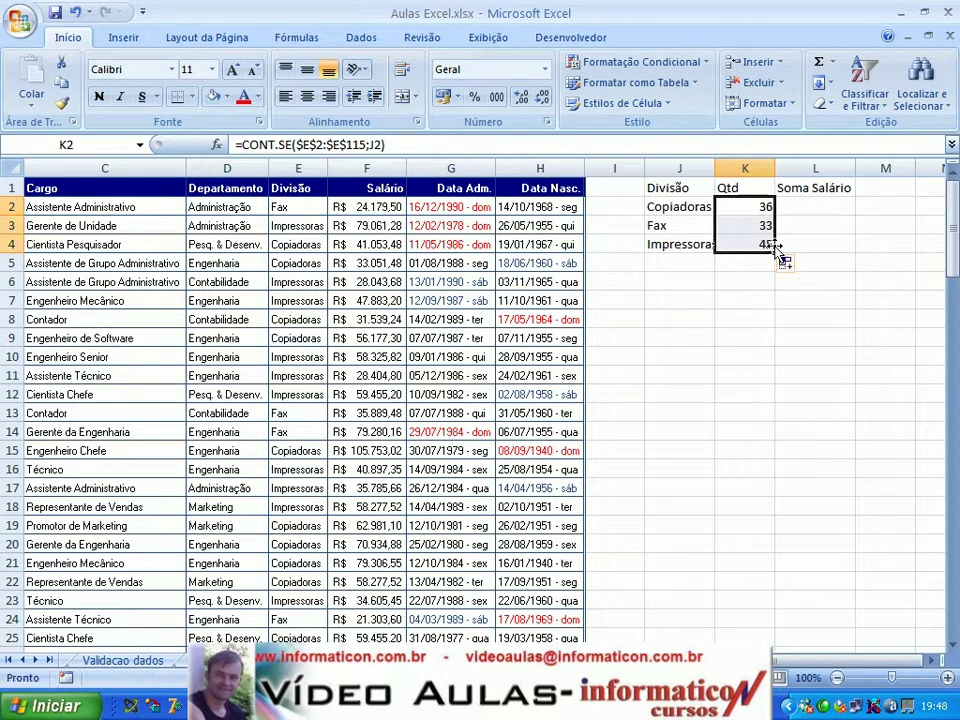
# Check the Qtd results and their formulas against the Divisão names in J2 to J4
pyautogui.click(746, 212)
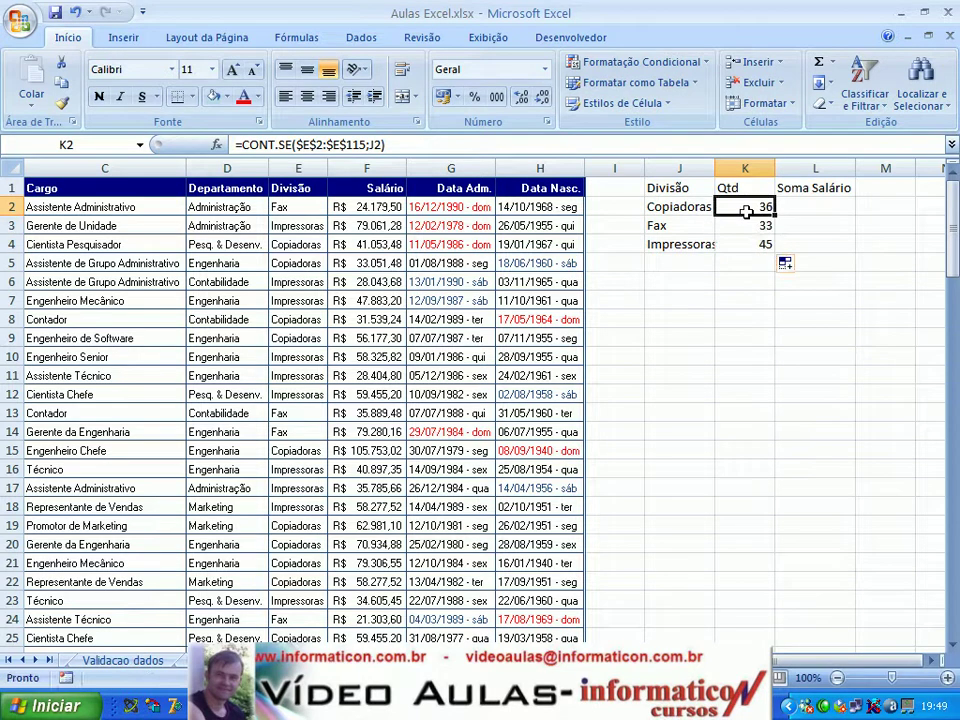
pyautogui.press('Left')
pyautogui.press('Right')
pyautogui.press('Down')
pyautogui.press('Left')
pyautogui.press('Right')
pyautogui.press('Down')
pyautogui.press('Left')
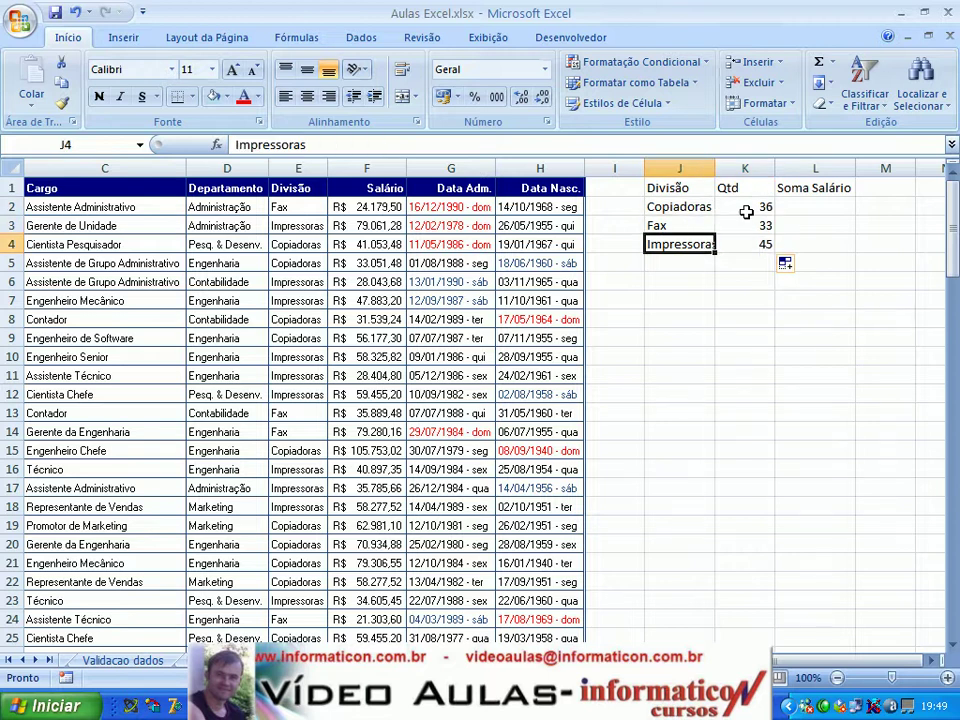
pyautogui.press('Right')
pyautogui.press('Up')
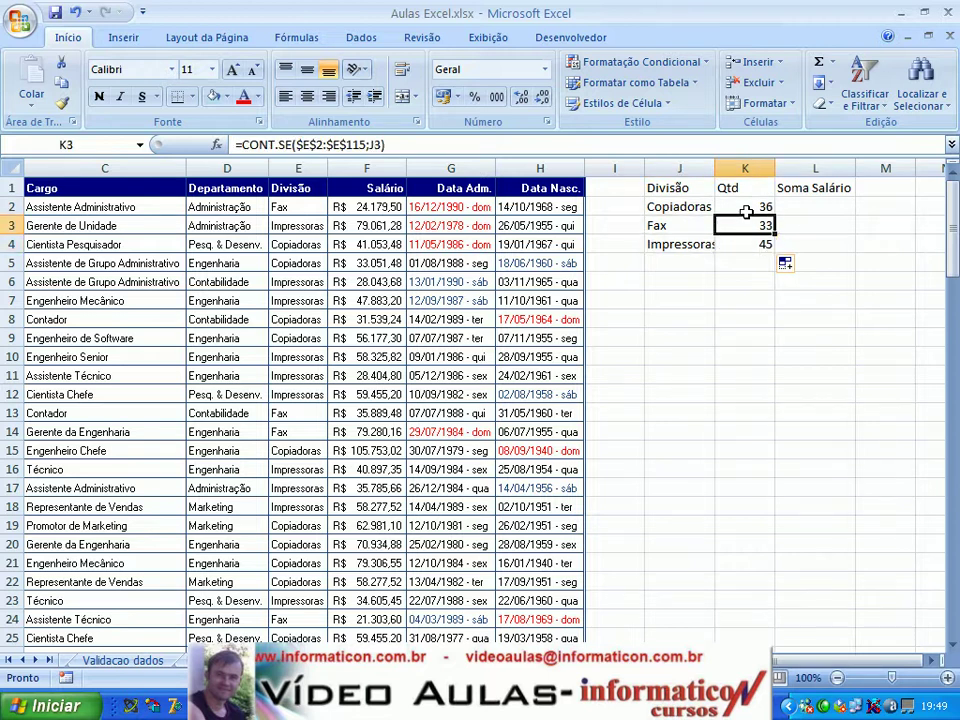
# Sum the Copiadoras salaries in cell L2 with SOMASE, using range E2:E115, criterion J2 and sum range F2:F115
pyautogui.press('Up')
pyautogui.press('Up')
pyautogui.press('Down')
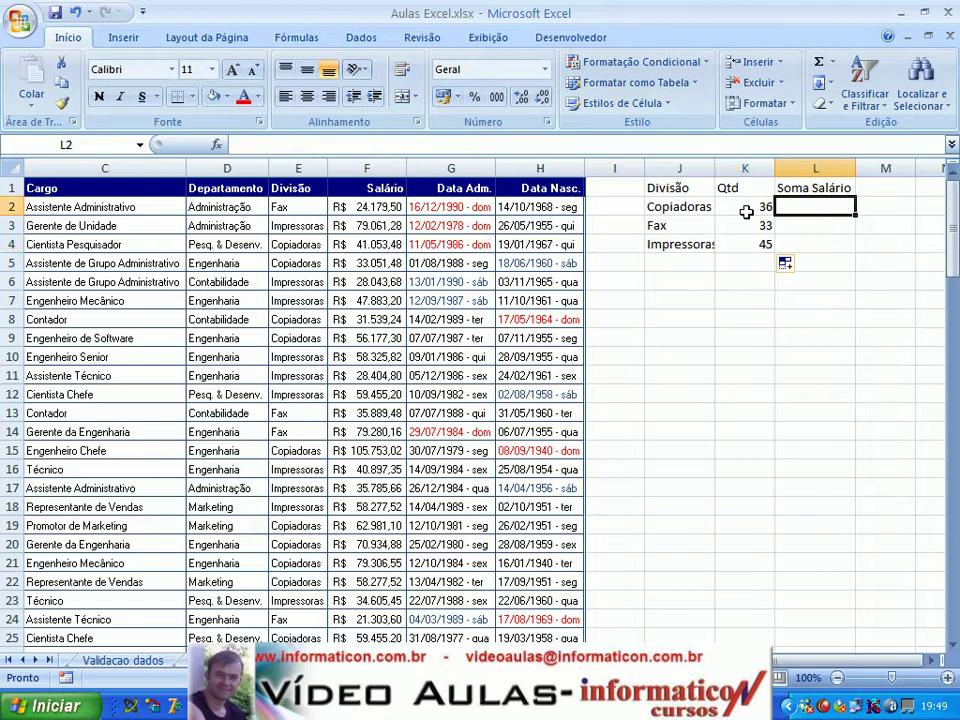
pyautogui.write('=som')
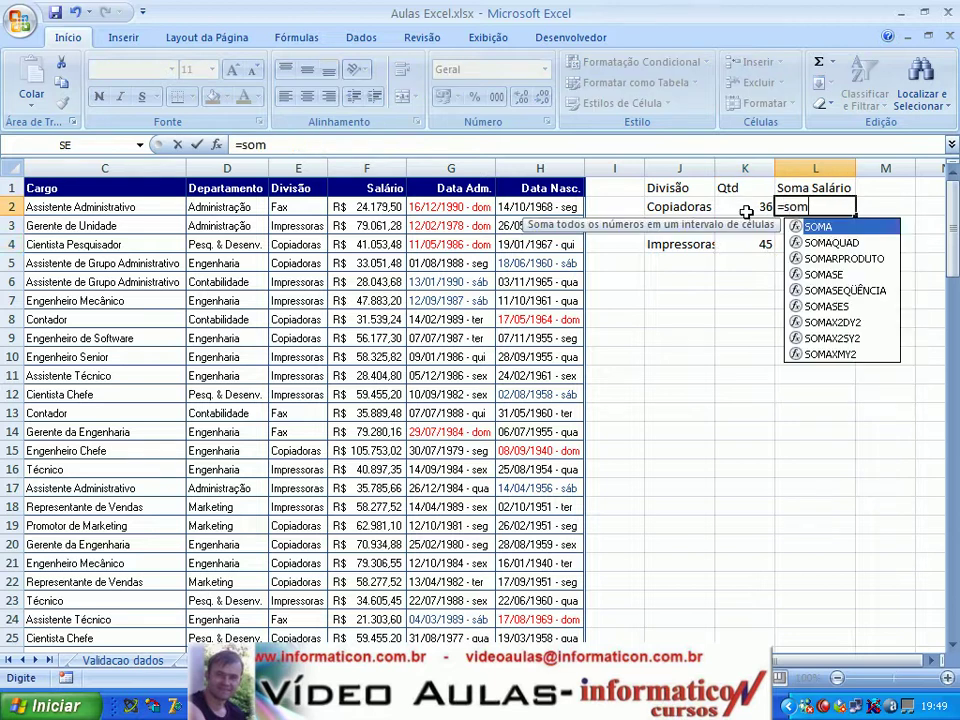
pyautogui.write('ase(')
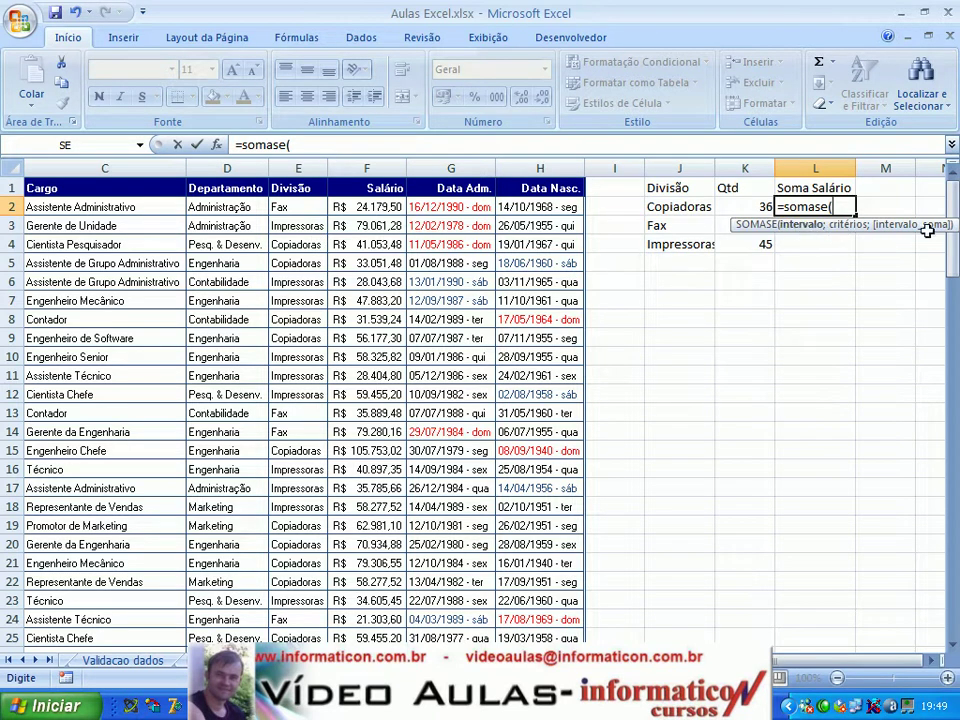
pyautogui.click(296, 205)
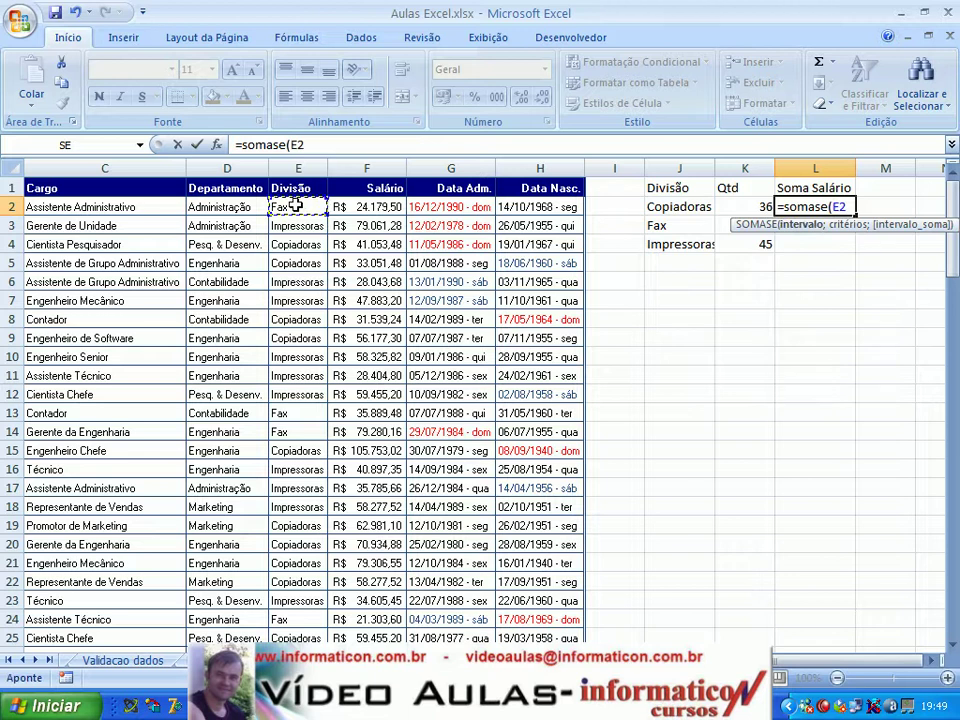
pyautogui.hotkey('ctrl', 'shift', 'Down')
pyautogui.write(';')
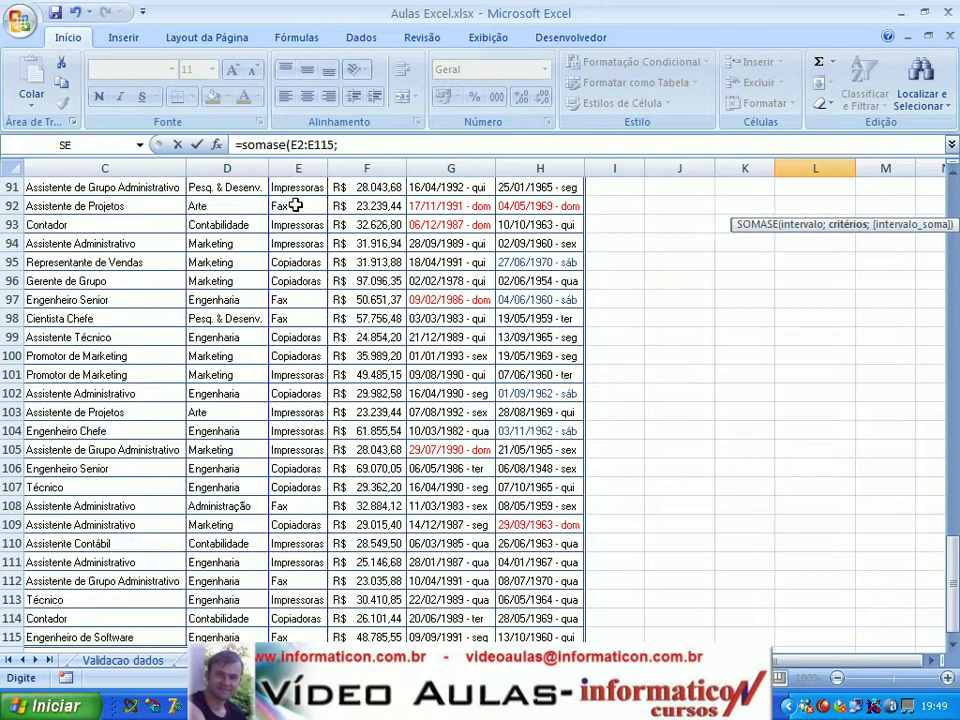
pyautogui.hotkey('ctrl', 'Home')
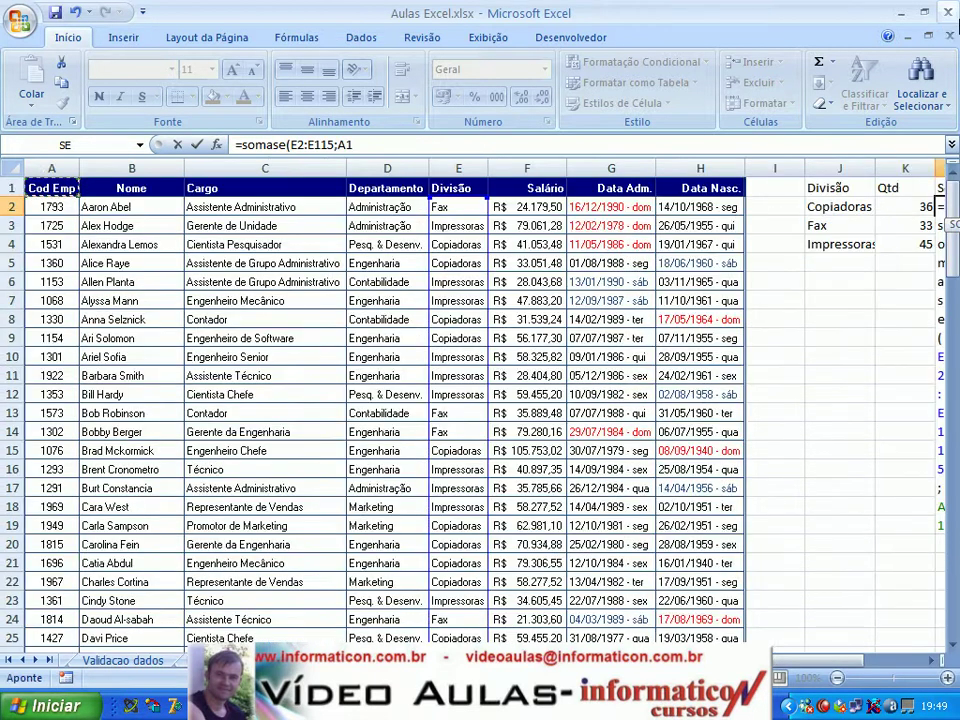
pyautogui.click(831, 209)
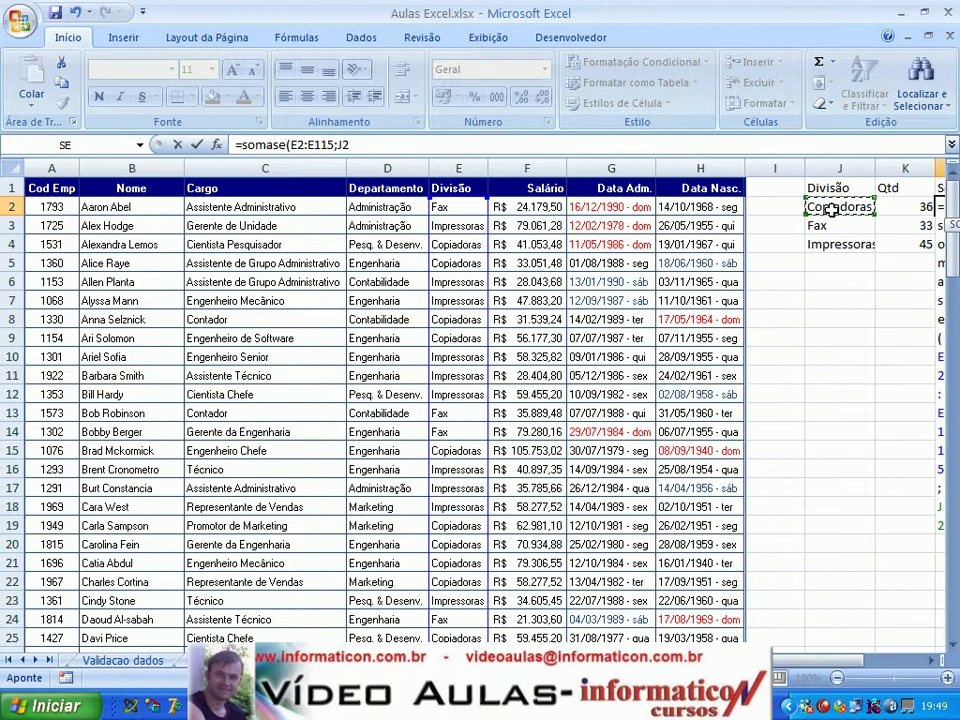
pyautogui.click(927, 662)
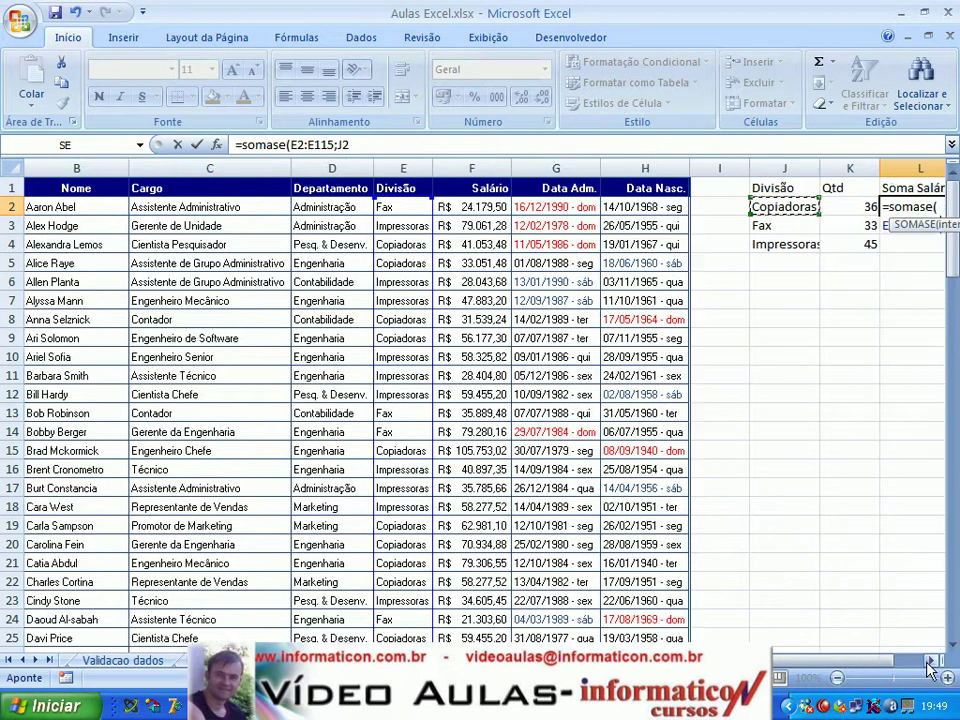
pyautogui.click(927, 662)
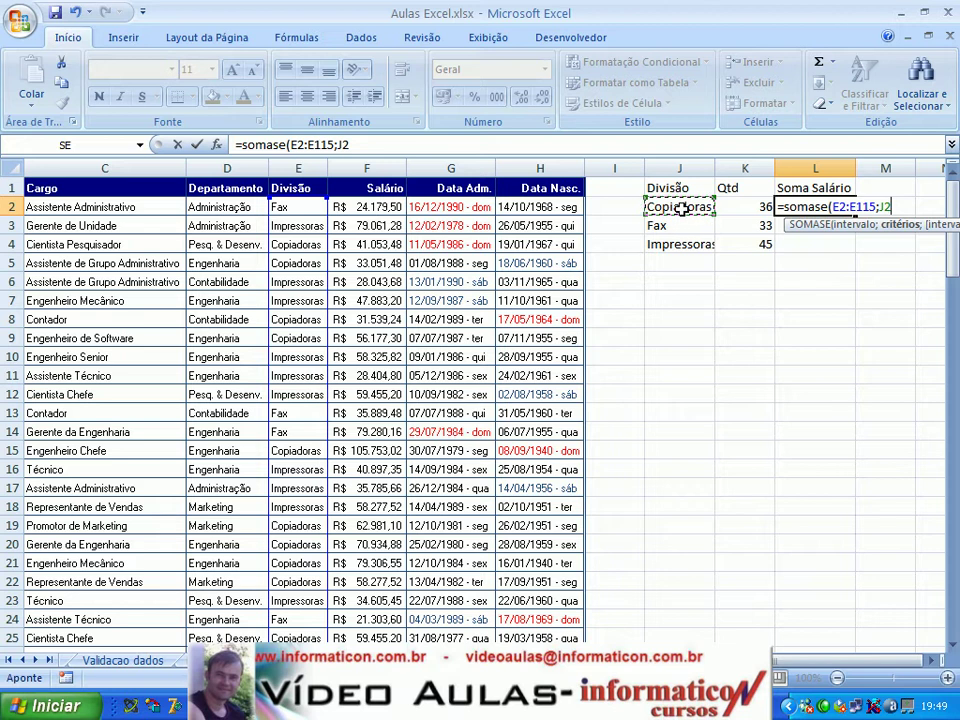
pyautogui.write(';')
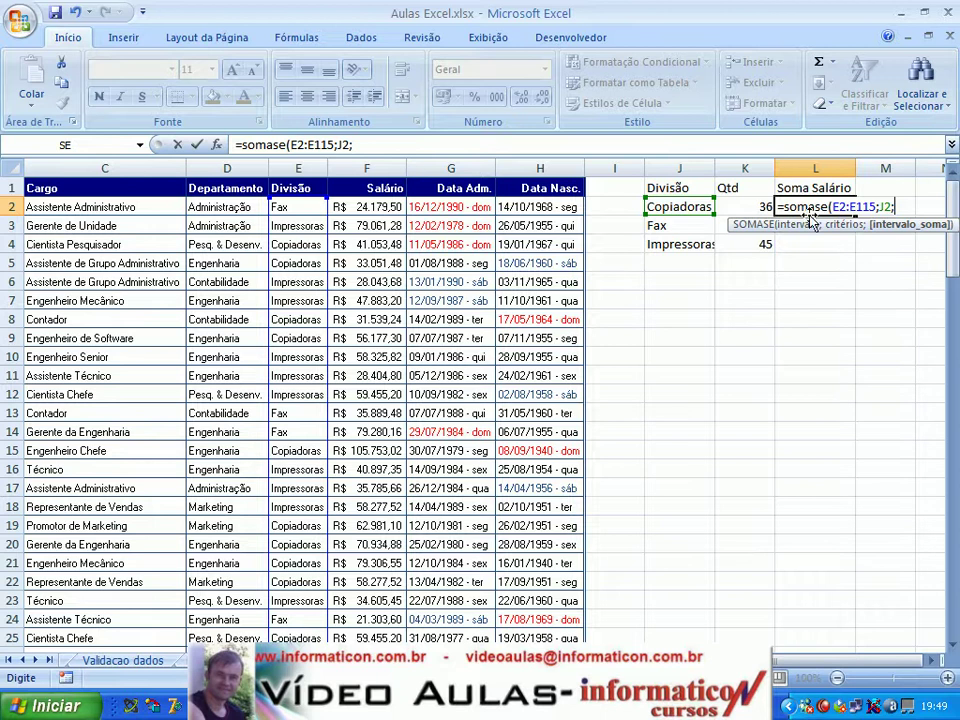
pyautogui.click(370, 208)
pyautogui.hotkey('ctrl', 'shift', 'Down')
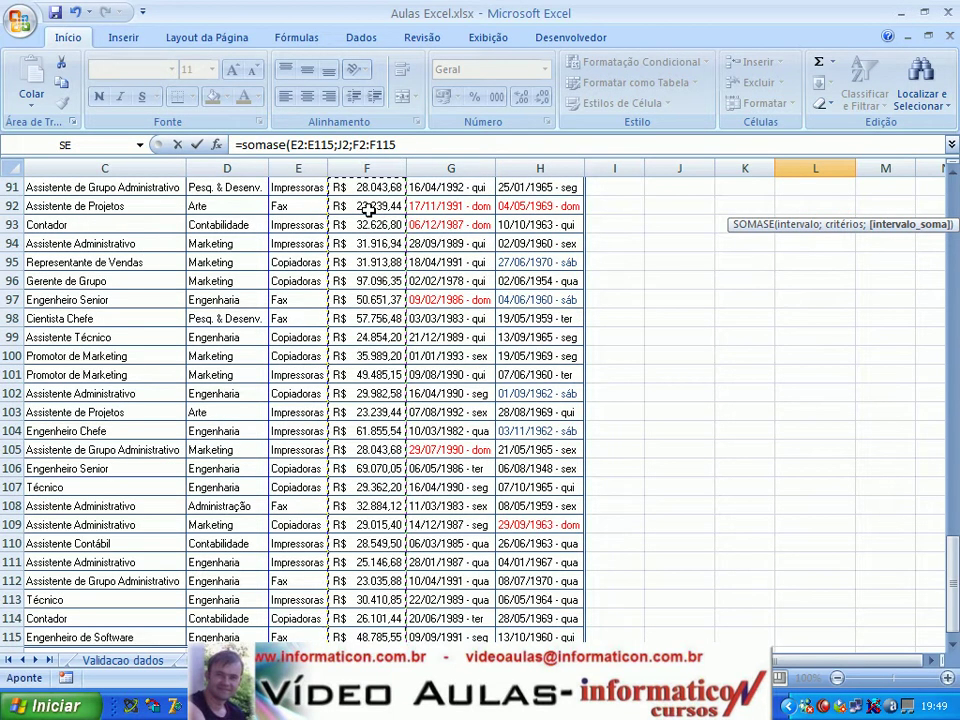
pyautogui.write(')')
pyautogui.press('Return')
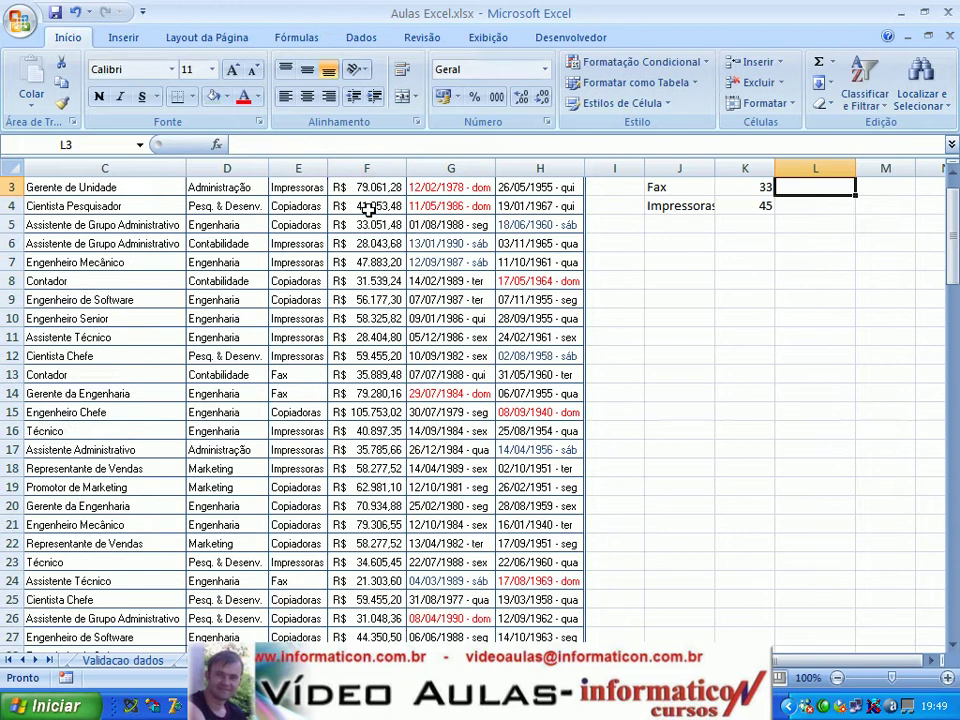
# Format the salary sum in cell L2 with the R$ accounting number format
pyautogui.press('Up')
pyautogui.press('Up')
pyautogui.press('Down')
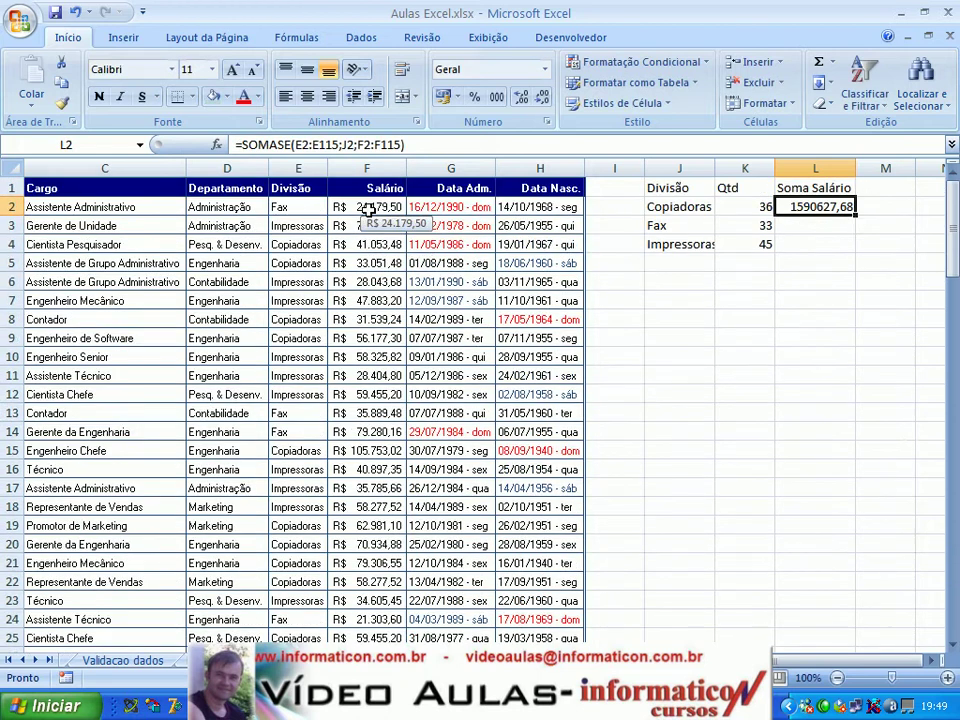
pyautogui.click(450, 99)
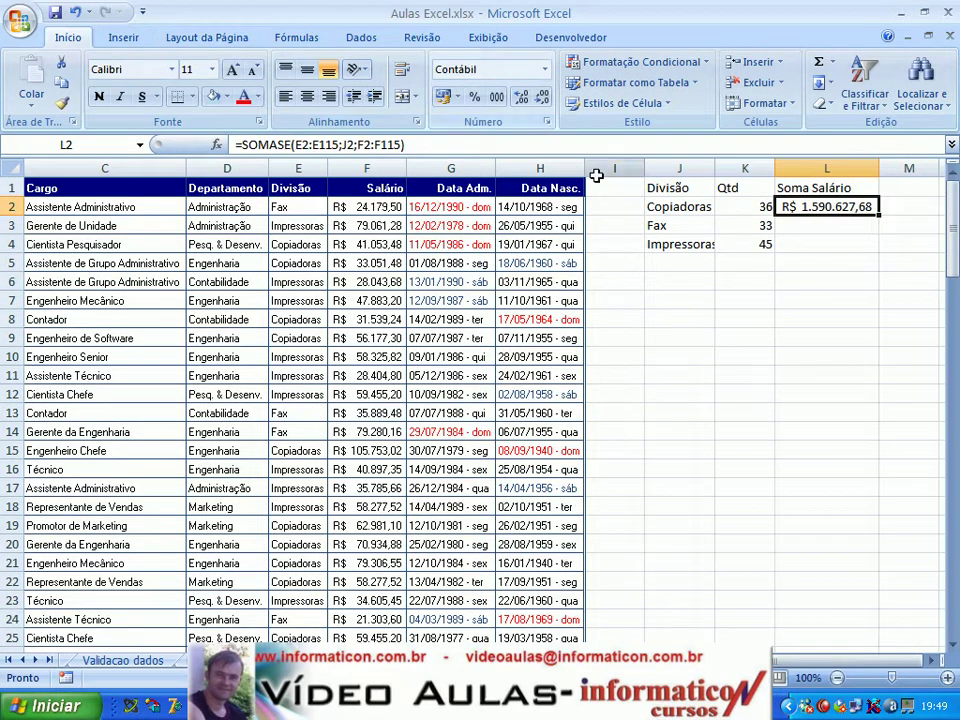
# Make the SOMASE ranges in L2 absolute as $E$2:$E$115 and $F$2:$F$115, and fill the formula down to L4
pyautogui.click(310, 144)
pyautogui.moveTo(302, 145); pyautogui.dragTo(325, 145)
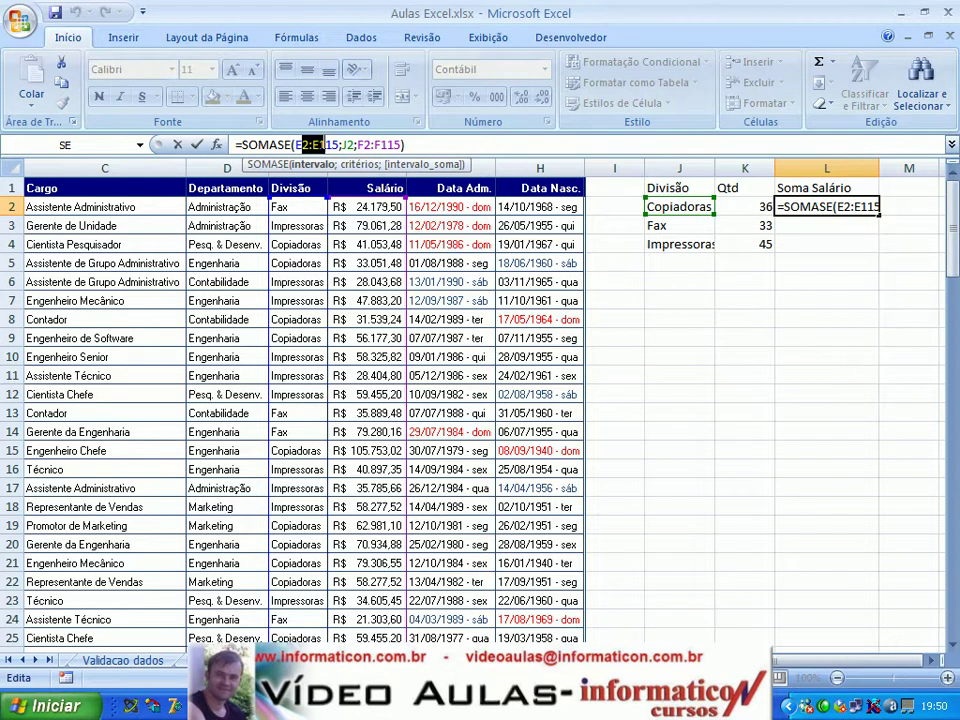
pyautogui.press('F4')
pyautogui.moveTo(428, 145); pyautogui.dragTo(384, 145)
pyautogui.press('F4')
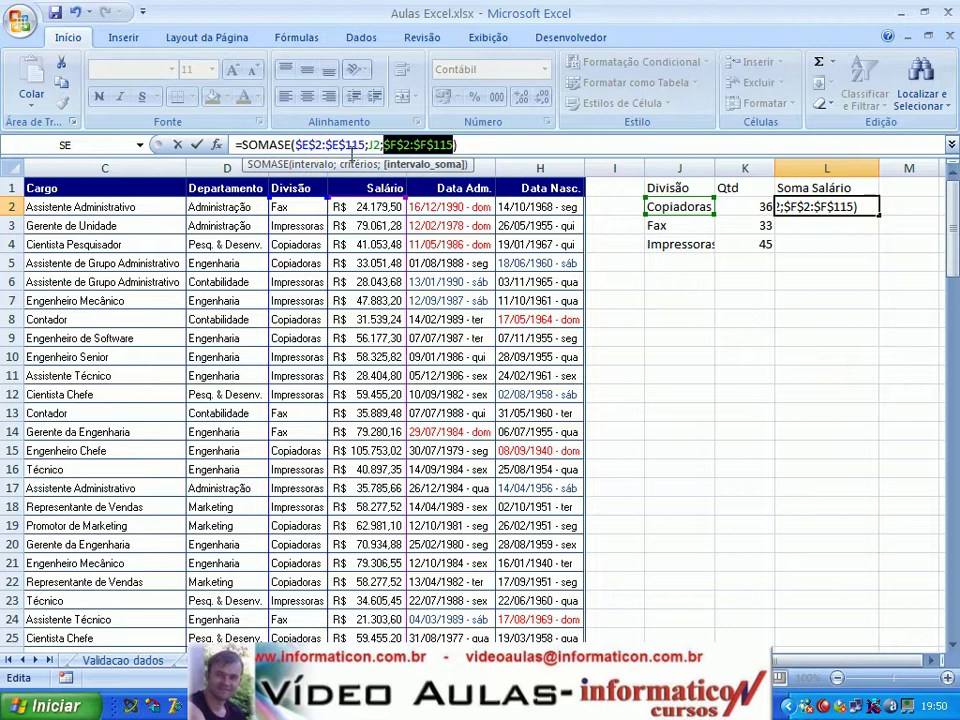
pyautogui.press('Return')
pyautogui.press('Up')
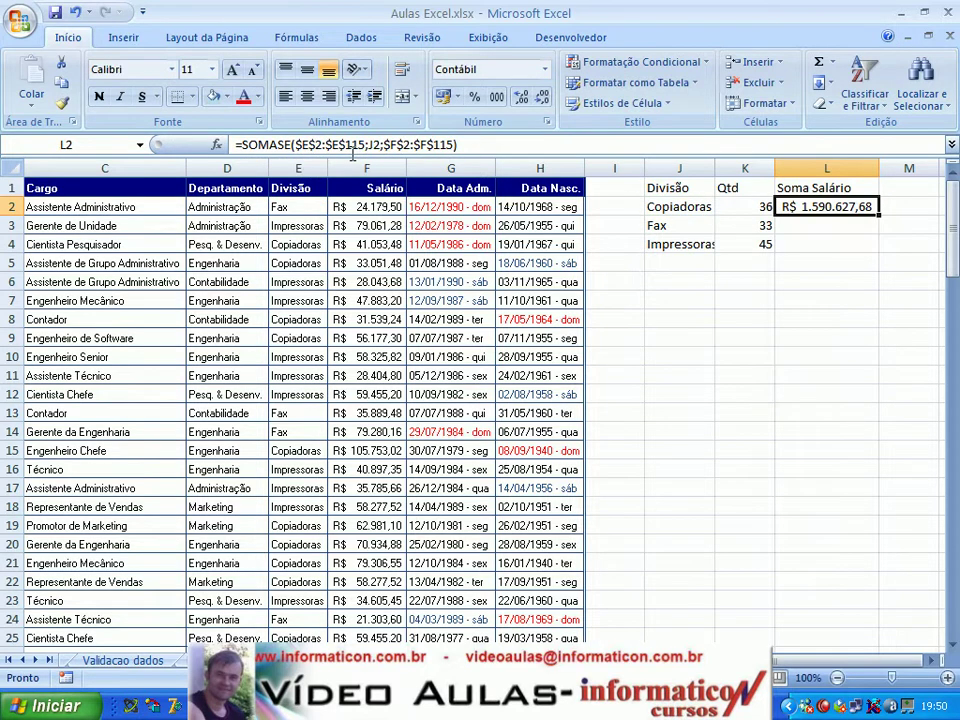
pyautogui.moveTo(878, 214); pyautogui.dragTo(880, 250)
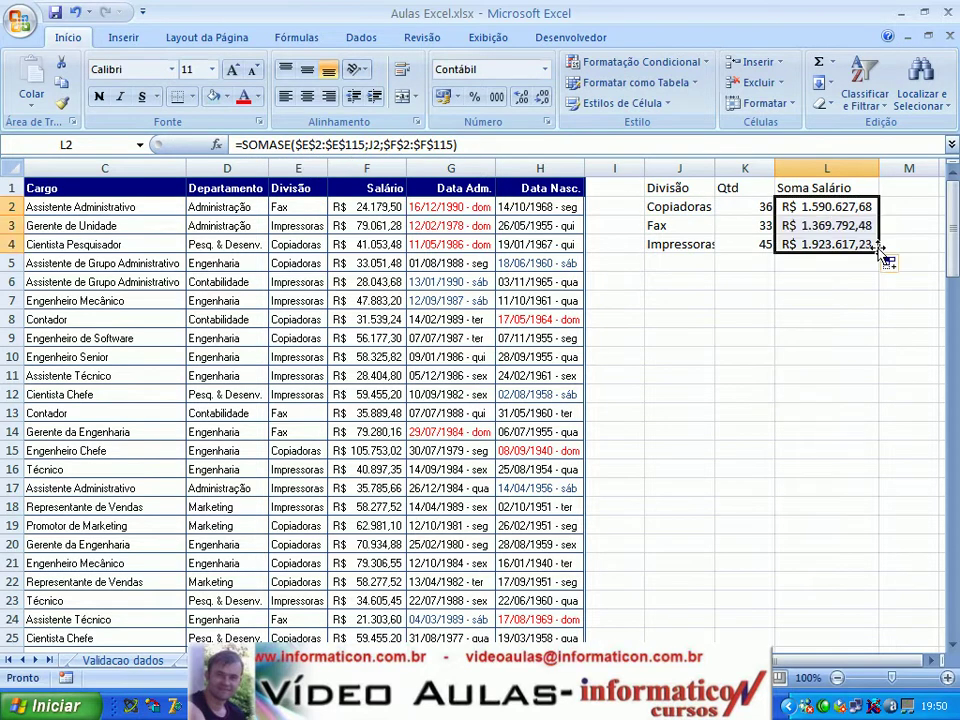
# Total the Qtd column in cell K5 with SOMA over K2:K4 and fill the formula across to L5
pyautogui.click(759, 259)
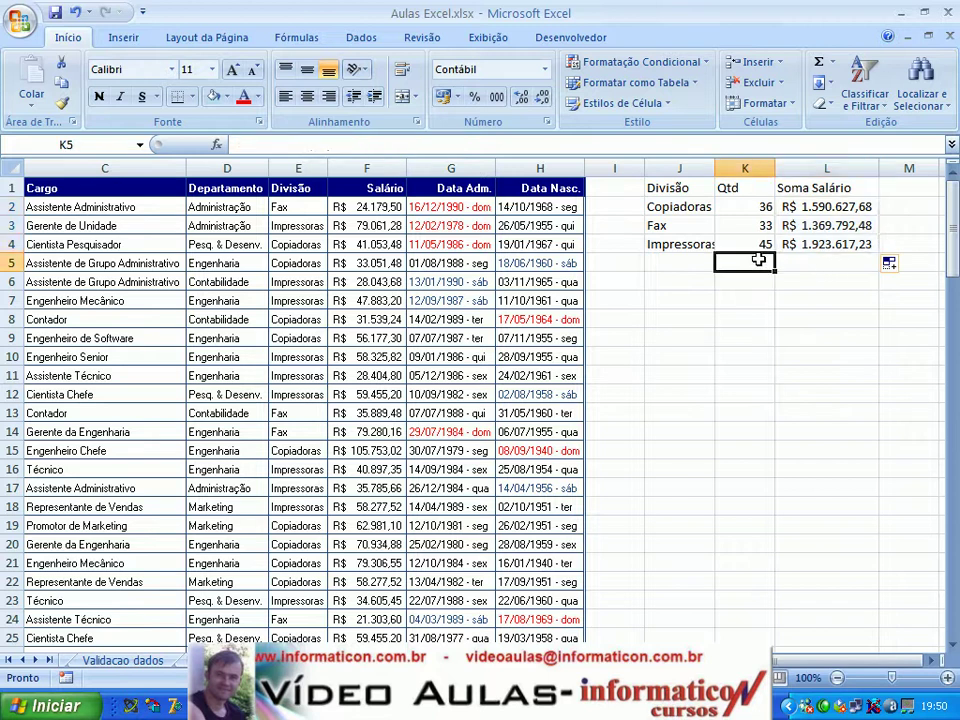
pyautogui.write('=soma(')
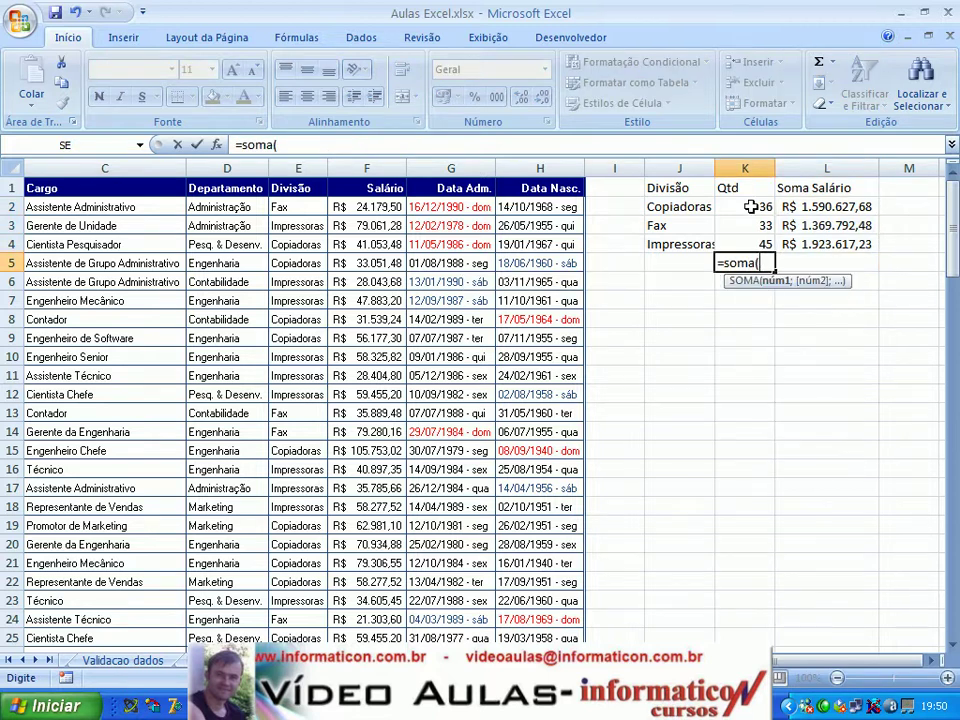
pyautogui.moveTo(754, 207); pyautogui.dragTo(751, 236)
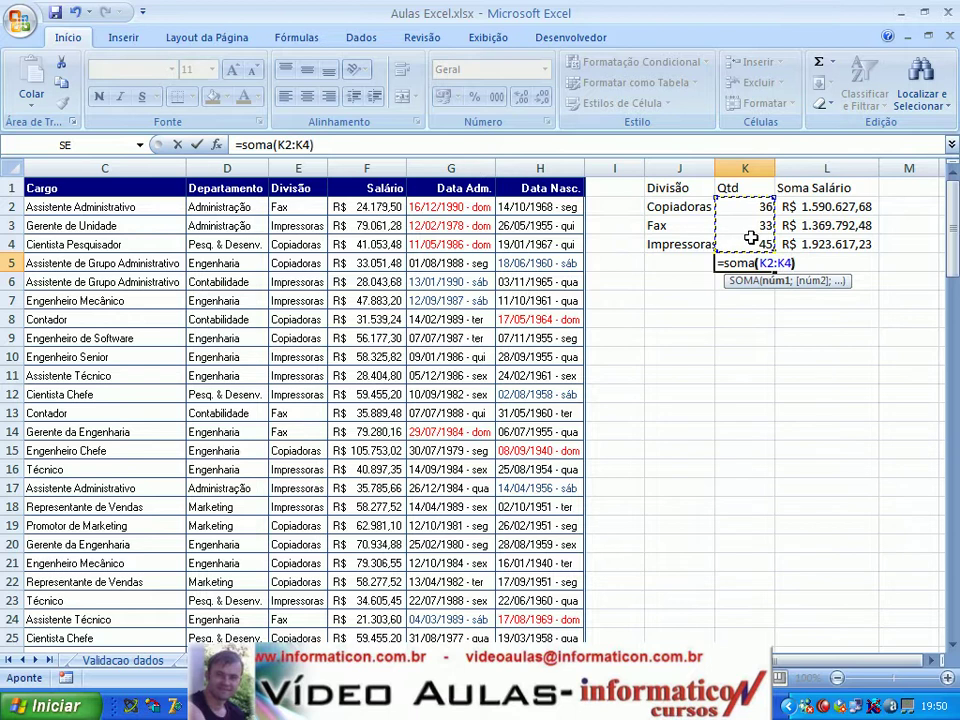
pyautogui.write(')')
pyautogui.press('Return')
pyautogui.moveTo(776, 271); pyautogui.dragTo(832, 272)
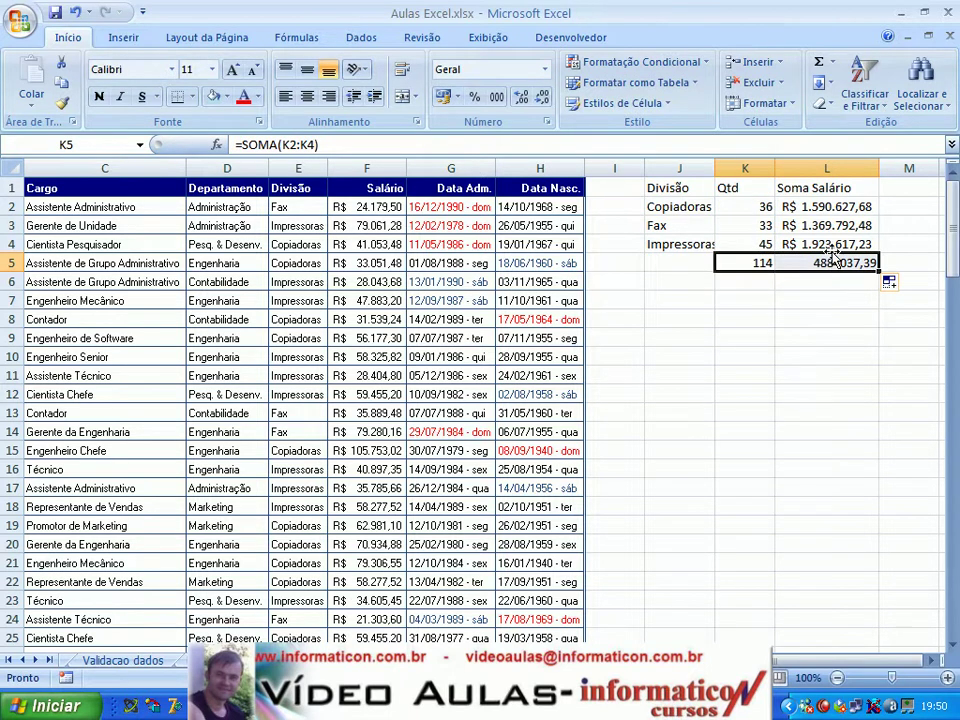
# Copy the R$ accounting format from cell L4 to the salary total in L5
pyautogui.click(800, 244)
pyautogui.click(62, 103)
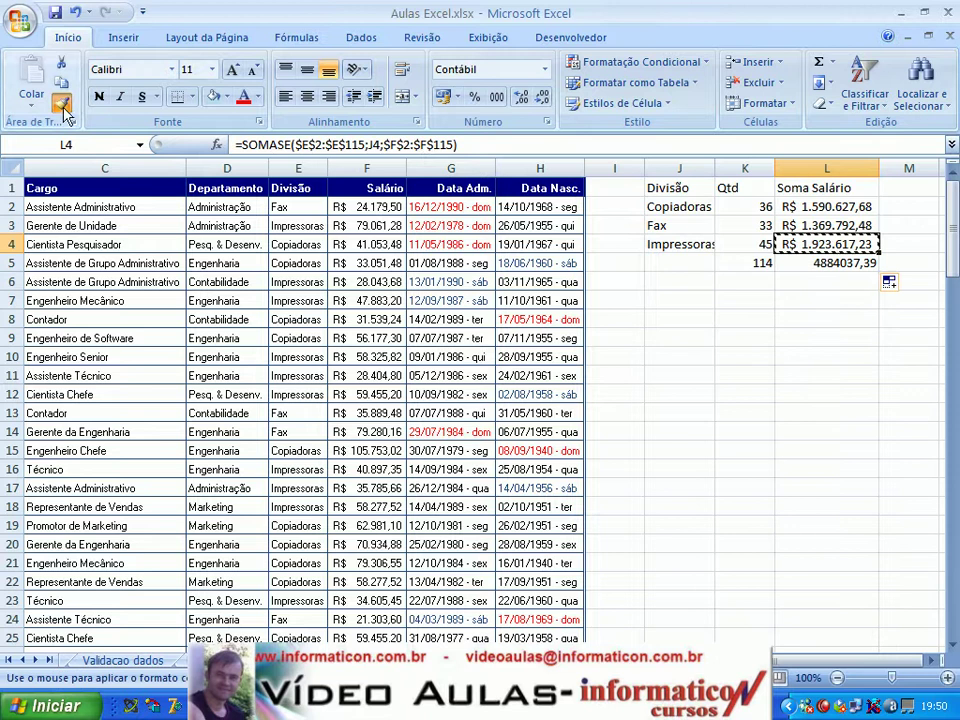
pyautogui.click(858, 263)
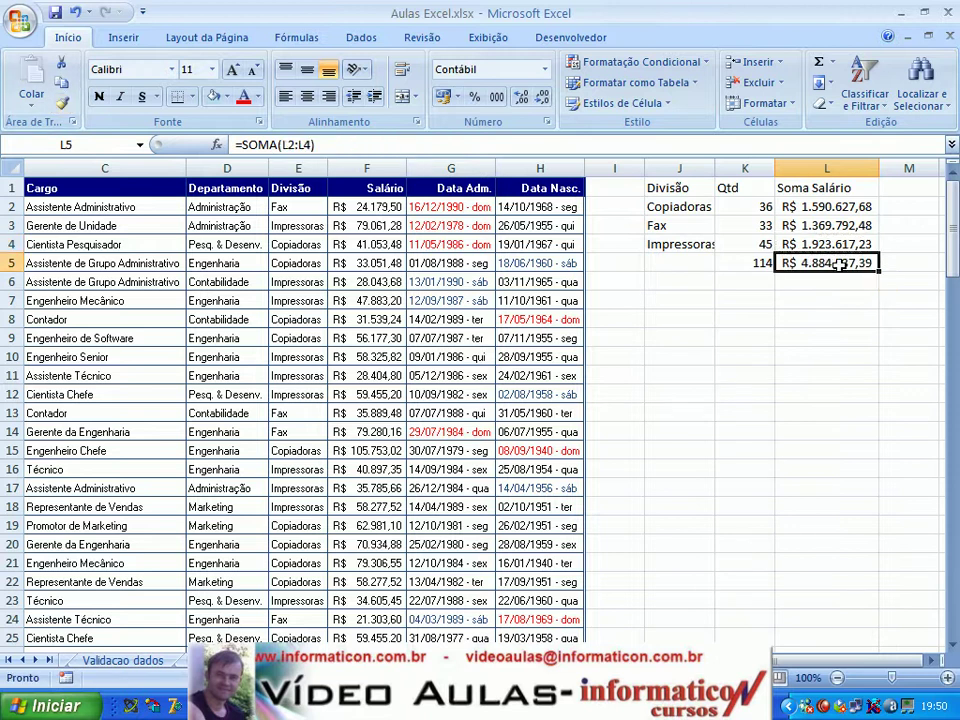
# Examine the totals in row 5 and the Qtd and Soma Salário formulas for each Divisão in the summary table
pyautogui.click(842, 341)
pyautogui.press('Up')
pyautogui.press('Up')
pyautogui.press('Up')
pyautogui.press('Up')
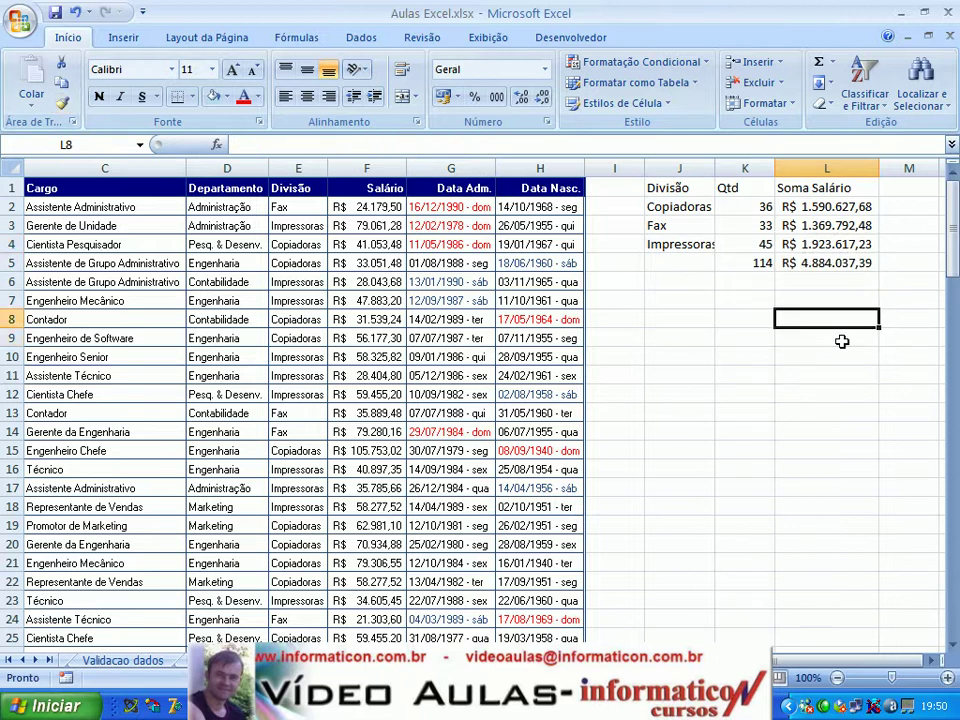
pyautogui.press('Left')
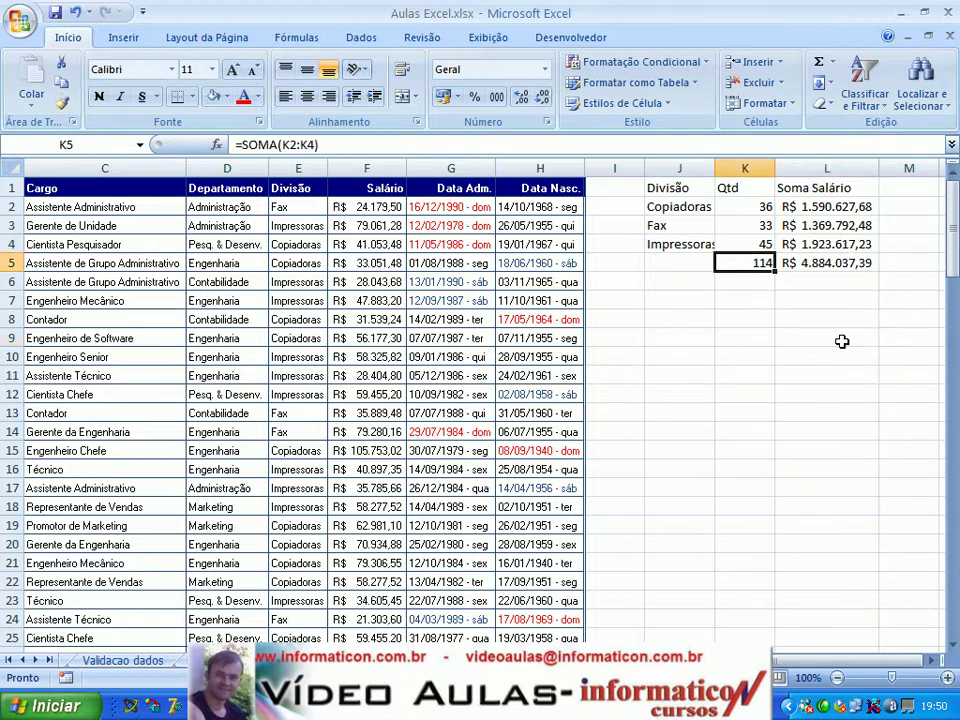
pyautogui.press('Right')
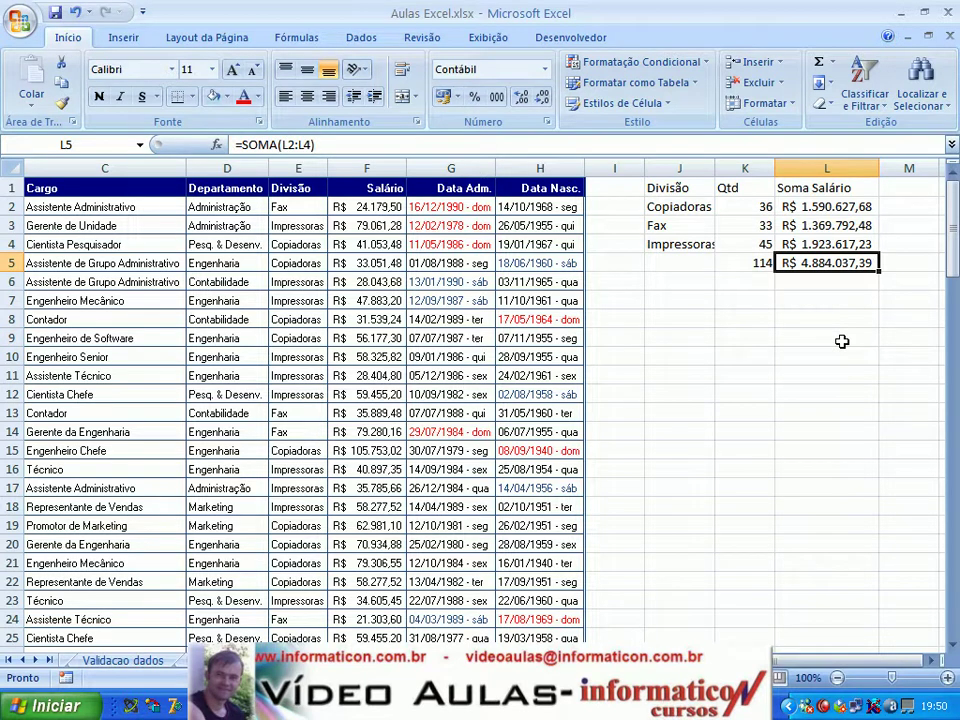
pyautogui.press('Up')
pyautogui.press('Up')
pyautogui.press('Up')
pyautogui.press('Down')
pyautogui.press('Down')
pyautogui.press('Up')
pyautogui.press('Up')
pyautogui.press('Left')
pyautogui.press('Left')
pyautogui.press('Right')
pyautogui.press('Right')
pyautogui.press('Left')
pyautogui.press('Down')
pyautogui.press('Down')
pyautogui.press('Up')
pyautogui.press('Up')
pyautogui.press('Left')
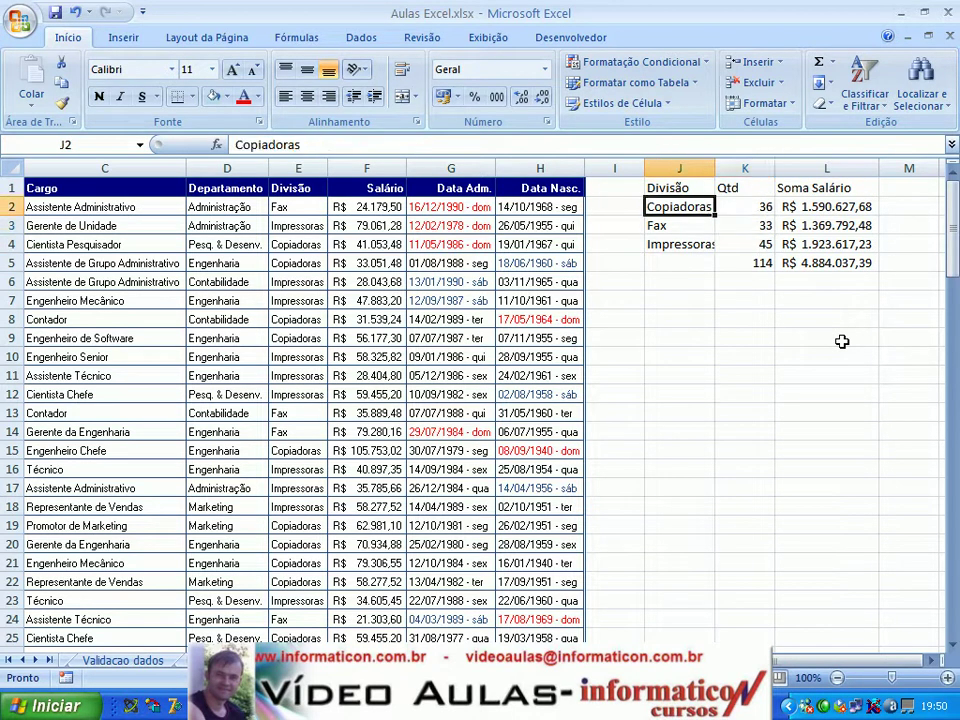
pyautogui.press('Right')
pyautogui.press('Down')
pyautogui.press('Right')
pyautogui.press('Up')
pyautogui.press('Down')
pyautogui.press('Down')
pyautogui.press('Left')
pyautogui.press('Left')
pyautogui.press('Up')
pyautogui.press('Up')
pyautogui.press('Right')
pyautogui.press('Right')
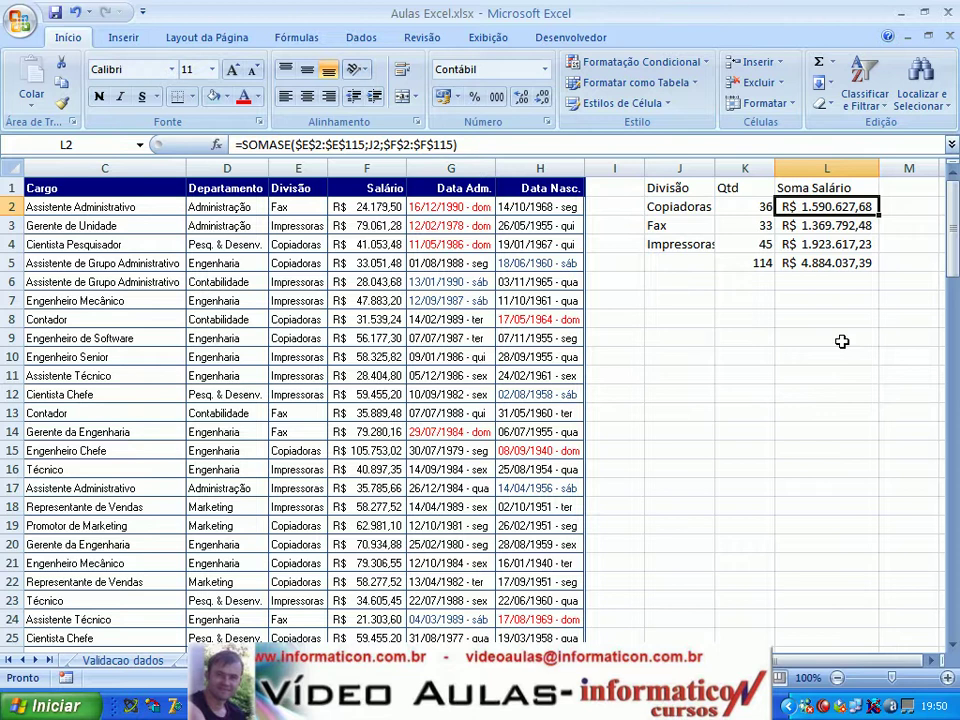
# Return to the start of the employee list and review its Departamento, Divisão and Salário columns
pyautogui.click(171, 357)
pyautogui.press('Home')
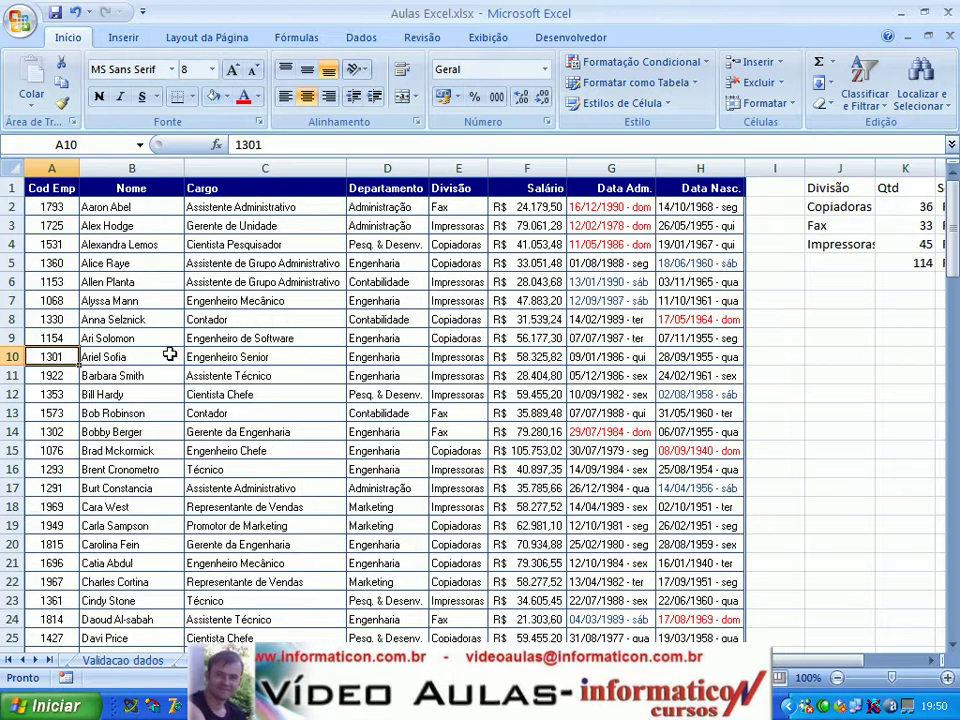
pyautogui.press('Right')
pyautogui.press('Right')
pyautogui.press('Right')
pyautogui.press('Up')
pyautogui.press('Up')
pyautogui.press('Up')
pyautogui.press('Up')
pyautogui.press('Up')
pyautogui.press('Up')
pyautogui.press('Up')
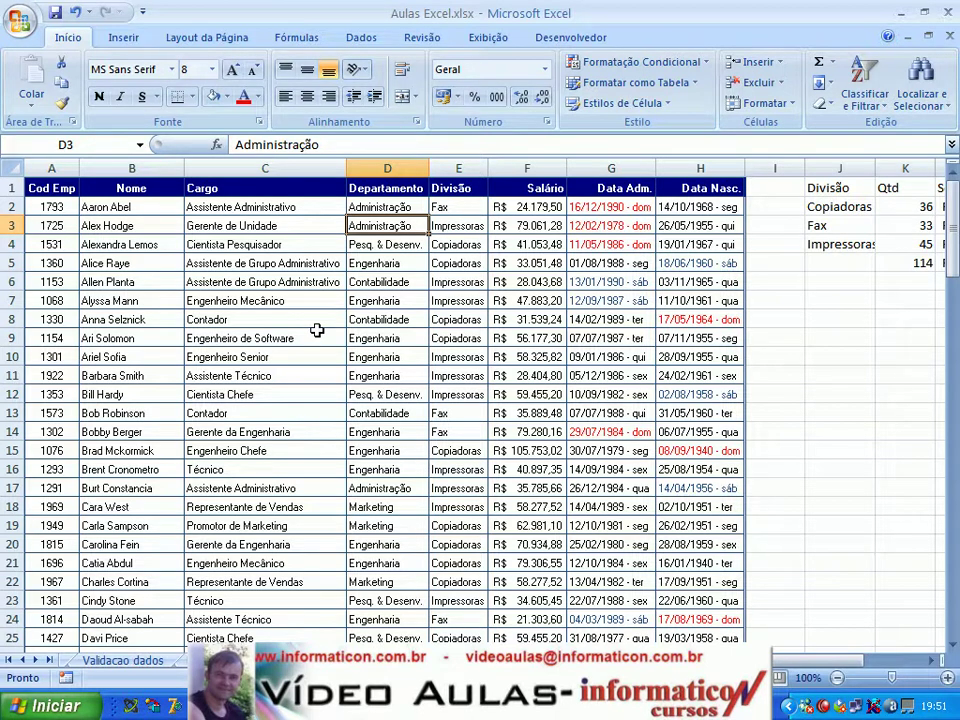
pyautogui.press('Right')
pyautogui.press('Right')
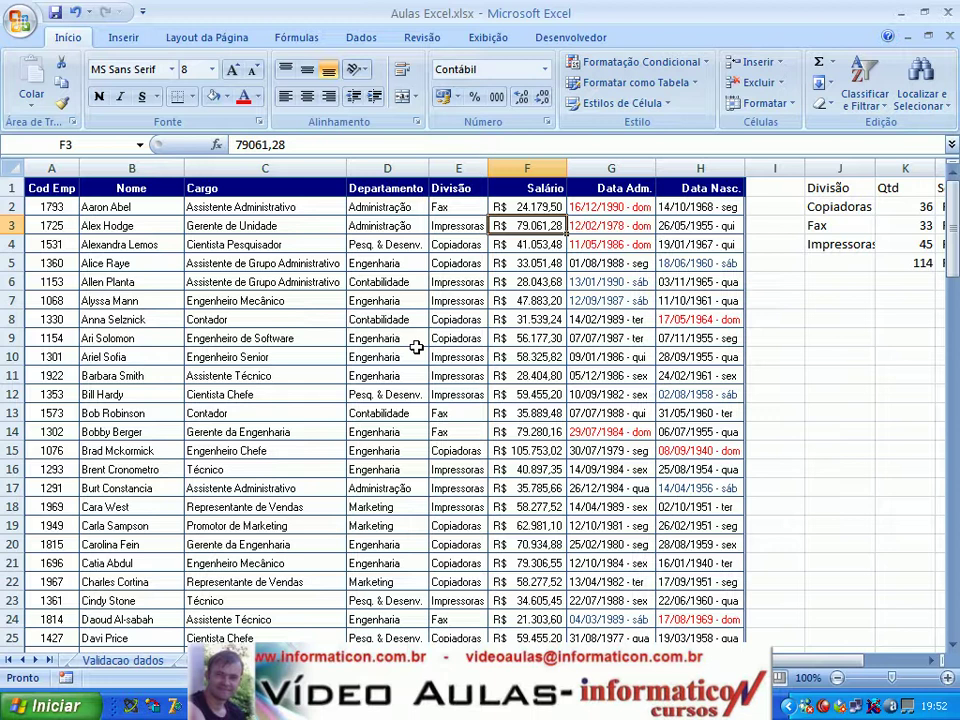
# Sort the employee list by Divisão from A to Z
pyautogui.click(449, 278)
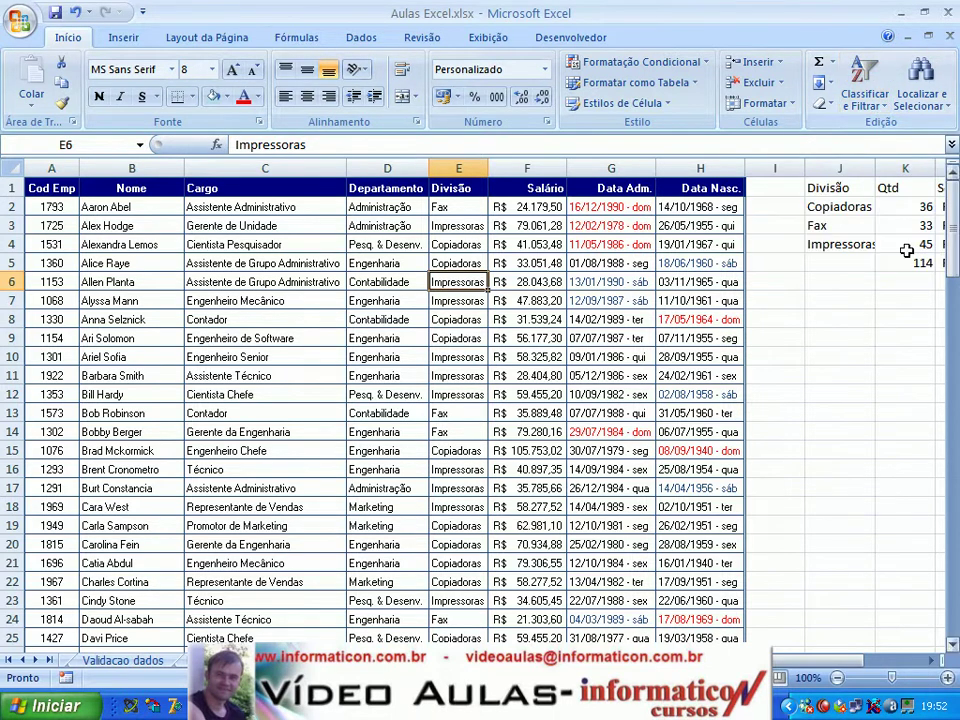
pyautogui.click(358, 40)
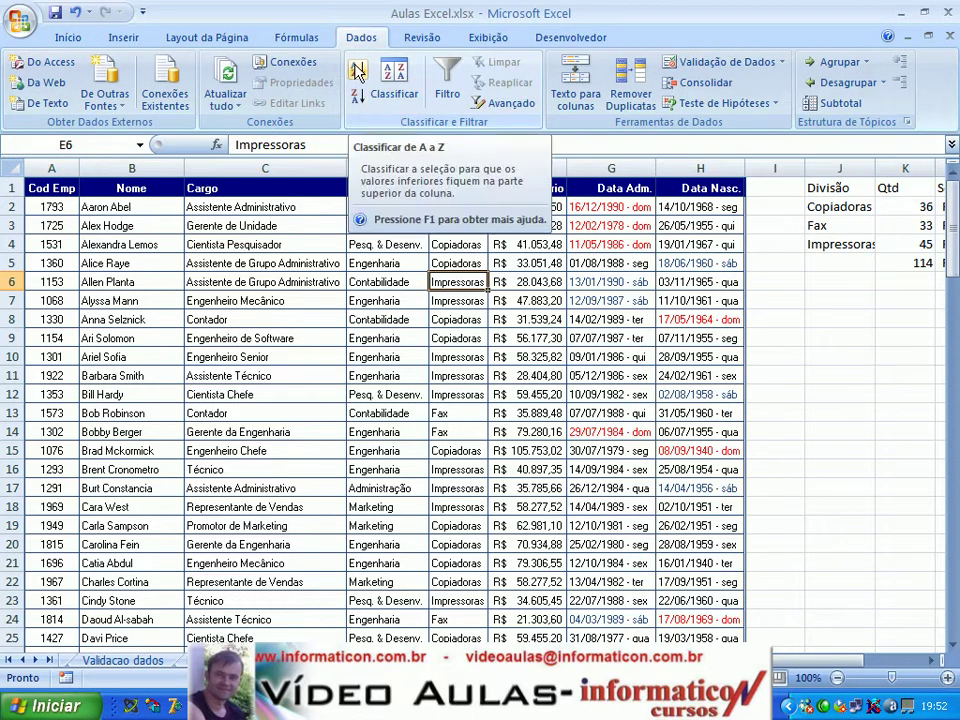
pyautogui.click(357, 70)
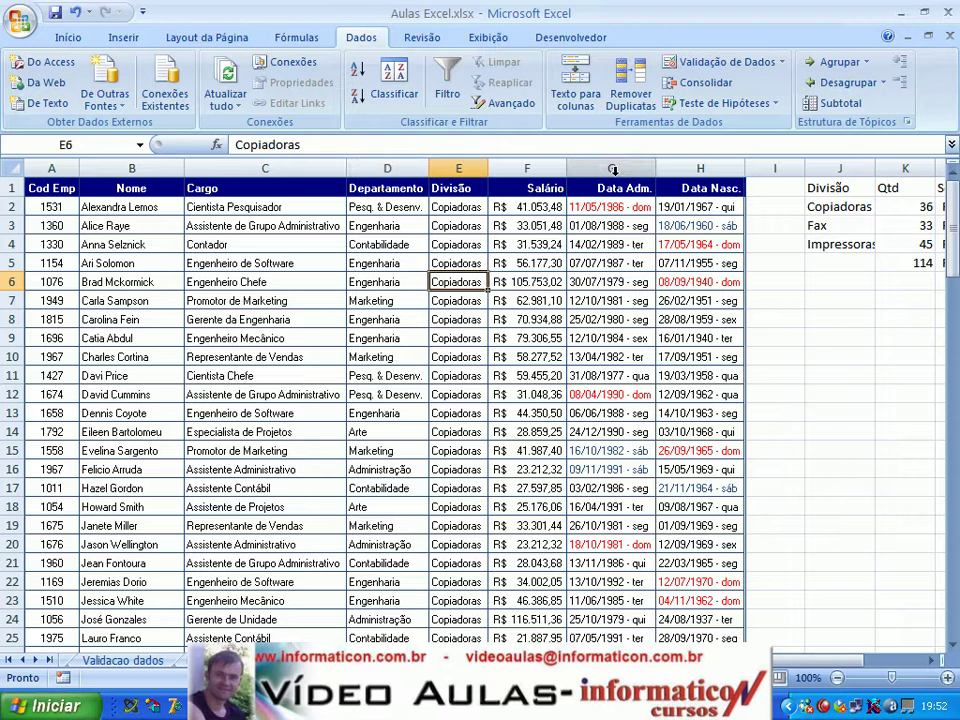
# Add subtotals to the employee list at each change in Divisão, using the ContNúm function on the Divisão column only
pyautogui.click(830, 104)
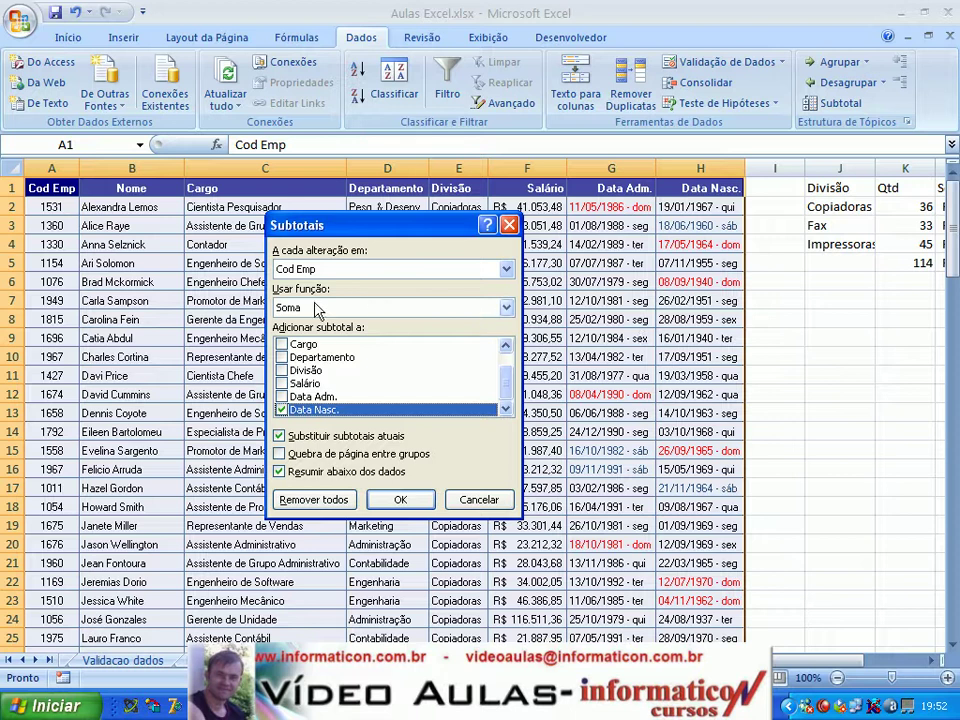
pyautogui.click(507, 310)
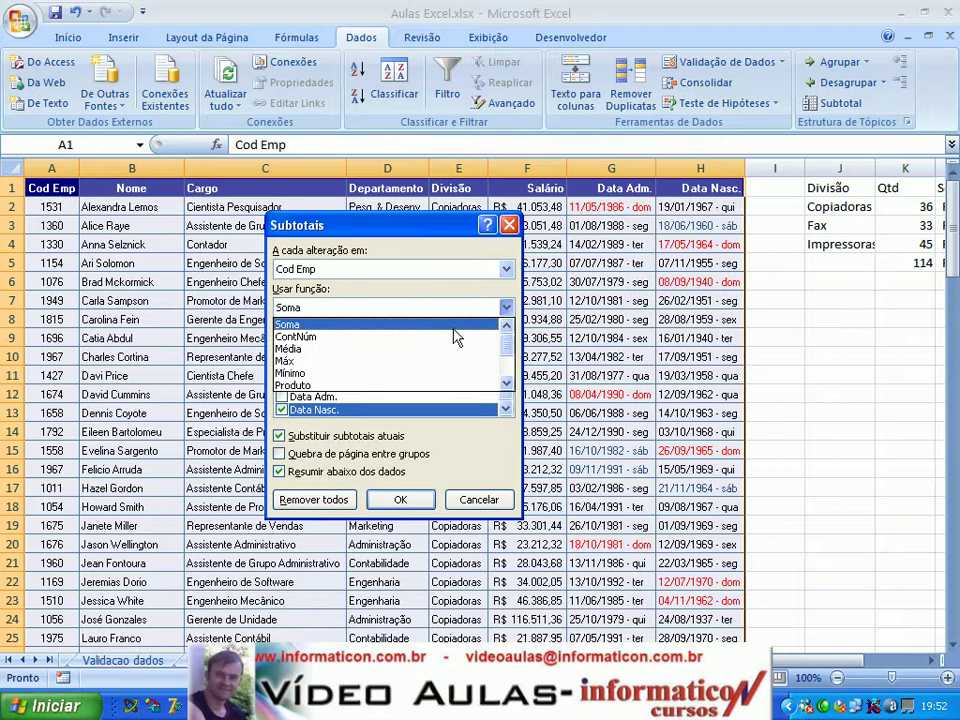
pyautogui.click(423, 337)
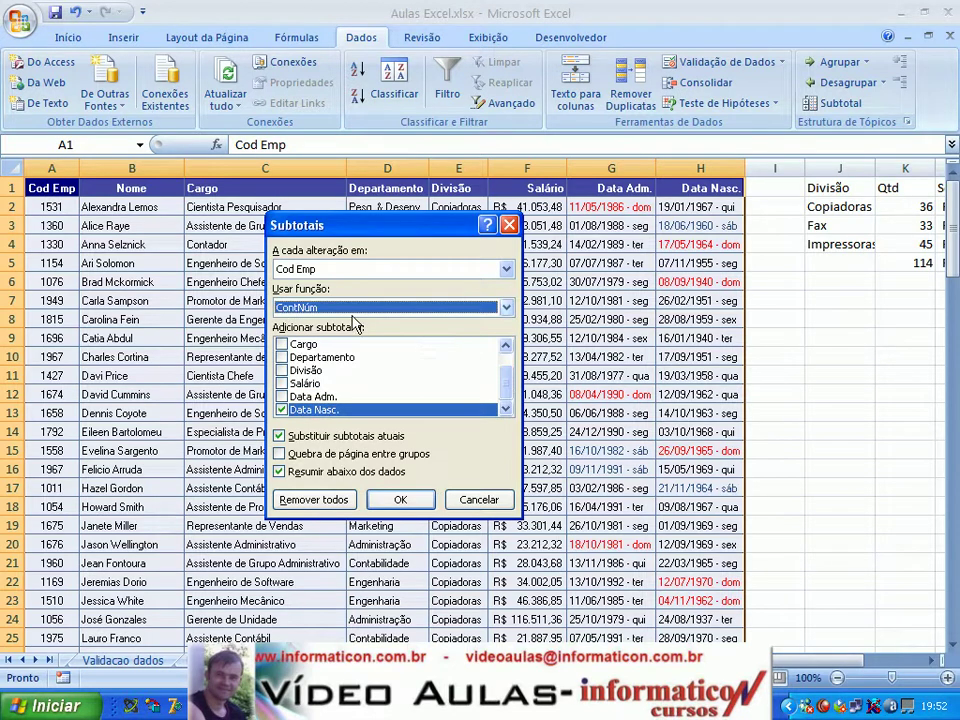
pyautogui.moveTo(395, 231); pyautogui.dragTo(636, 271)
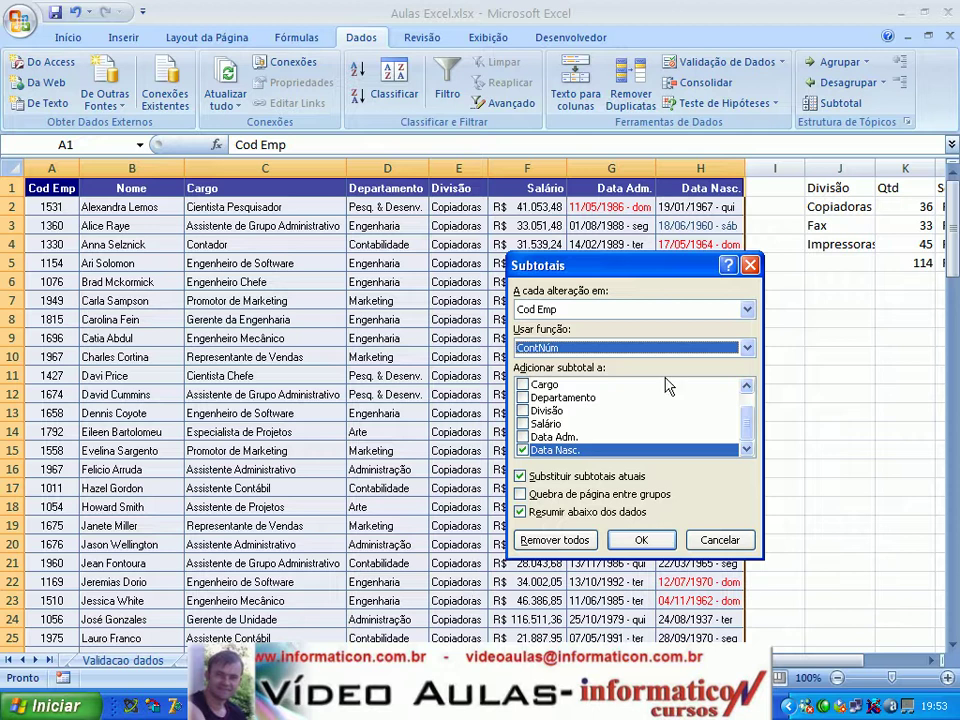
pyautogui.click(612, 316)
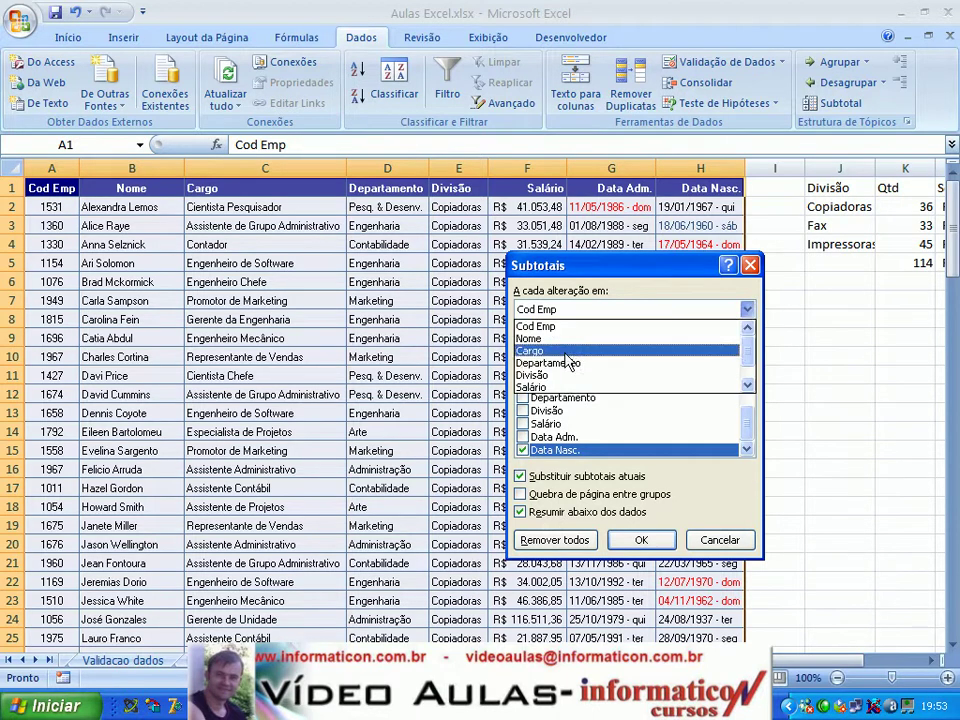
pyautogui.click(565, 384)
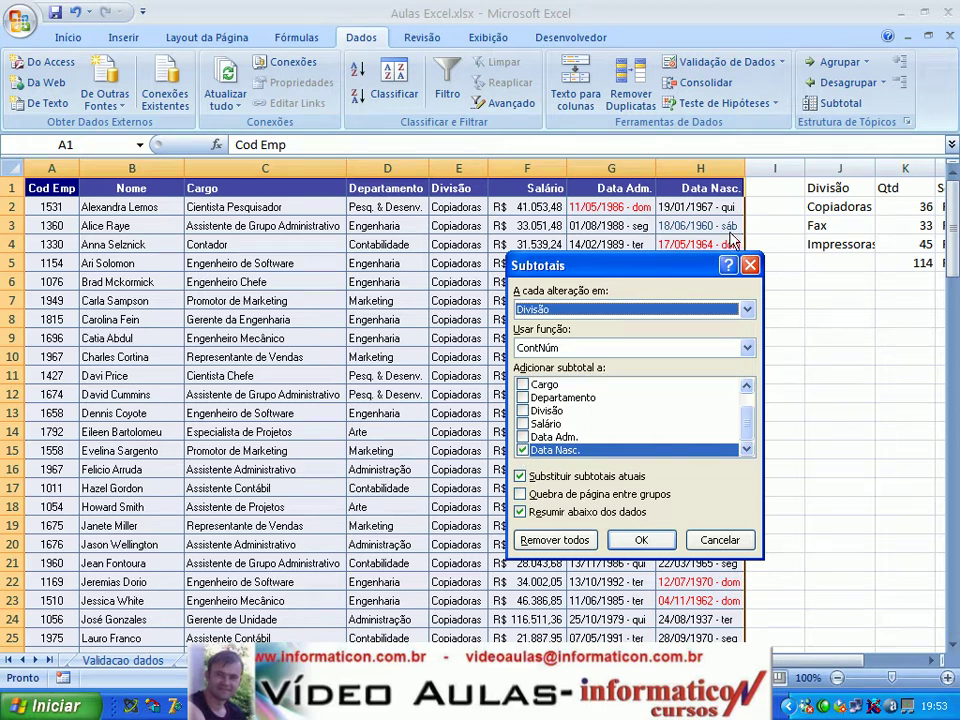
pyautogui.click(521, 451)
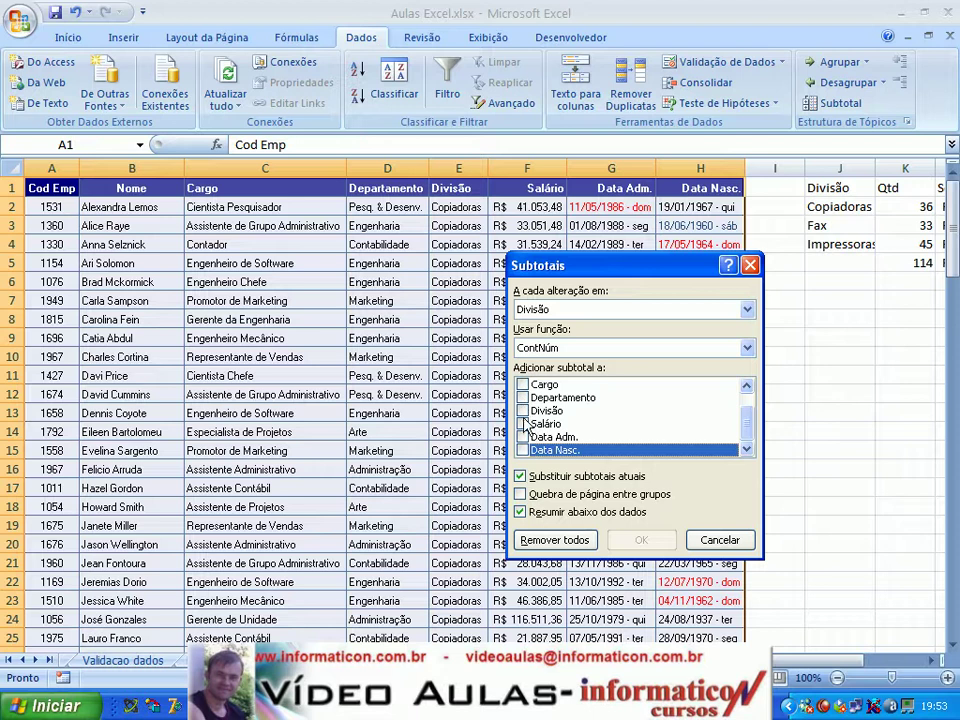
pyautogui.click(521, 411)
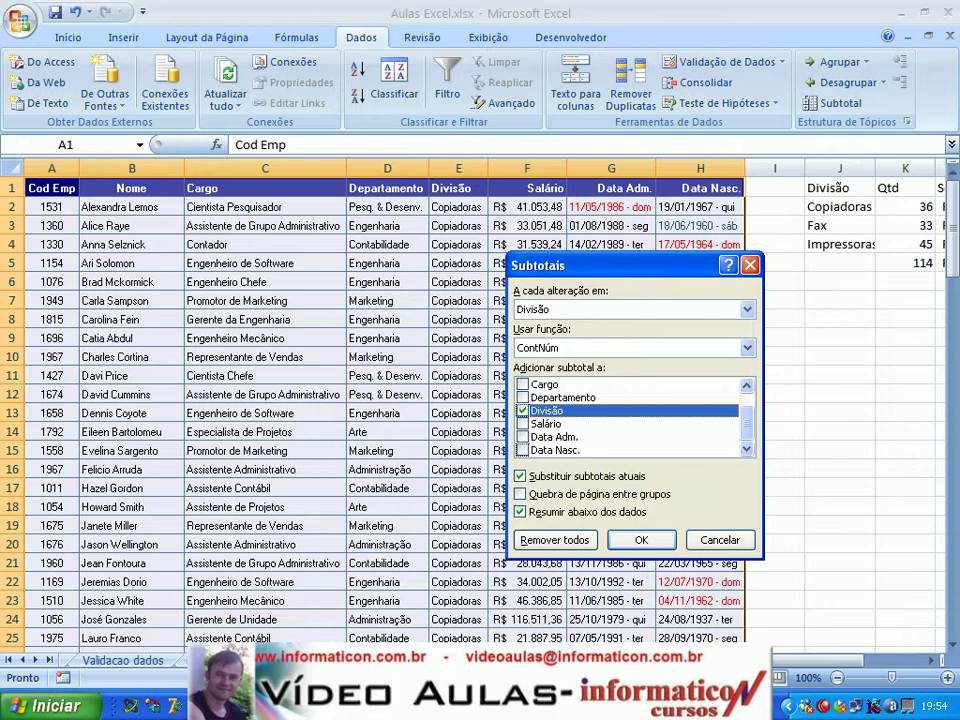
pyautogui.click(641, 540)
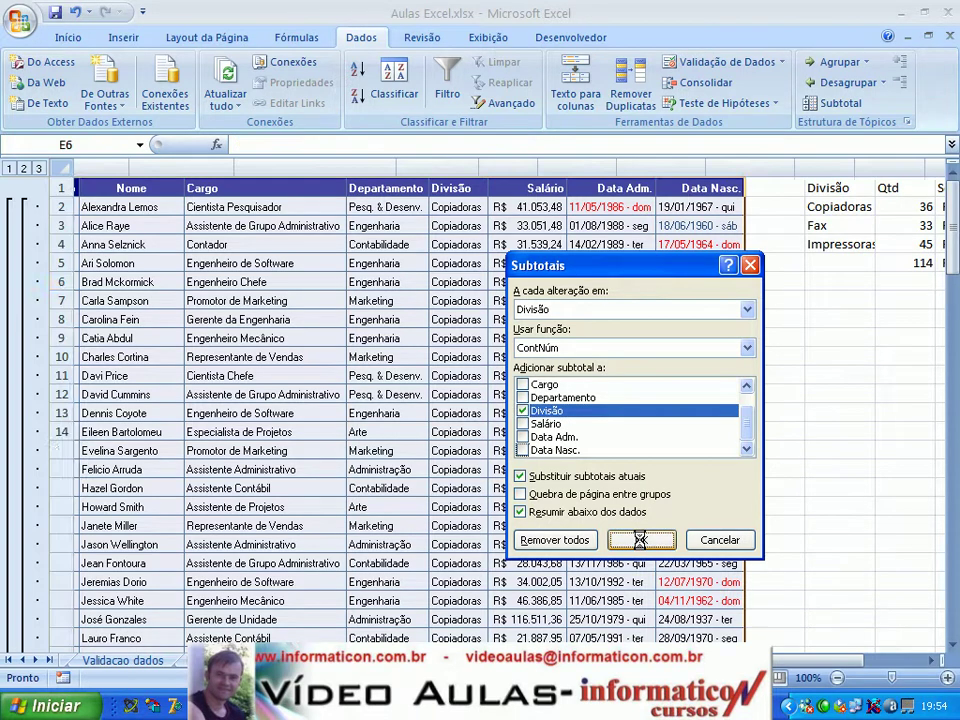
# Autofit column D to the subtotal labels and check the Copiadoras count in row 38
pyautogui.click(453, 432)
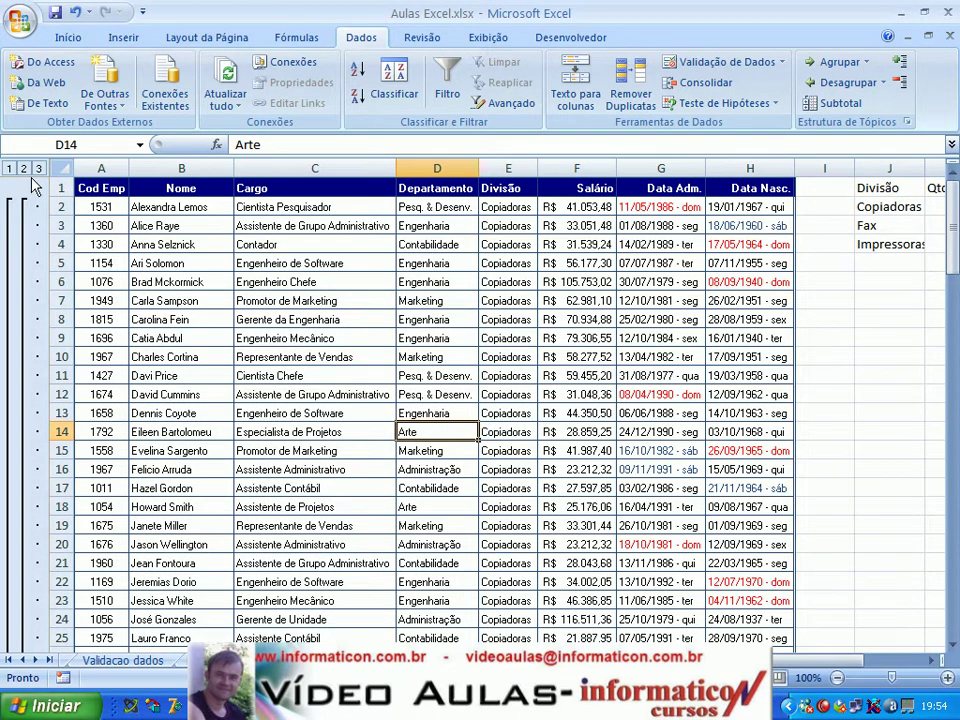
pyautogui.click(952, 644)
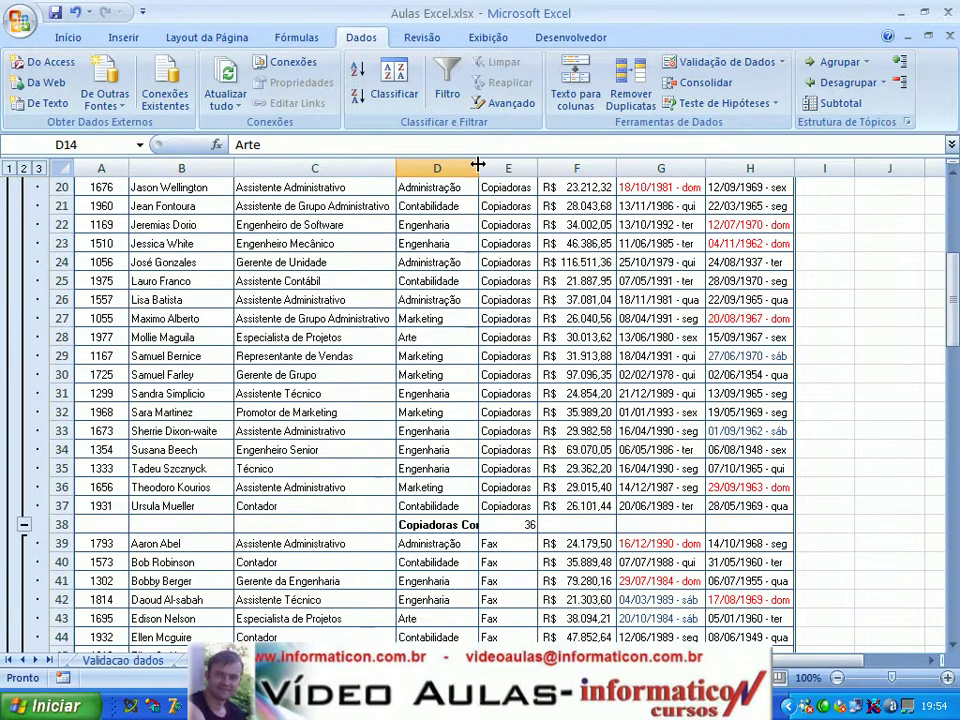
pyautogui.doubleClick(478, 164)
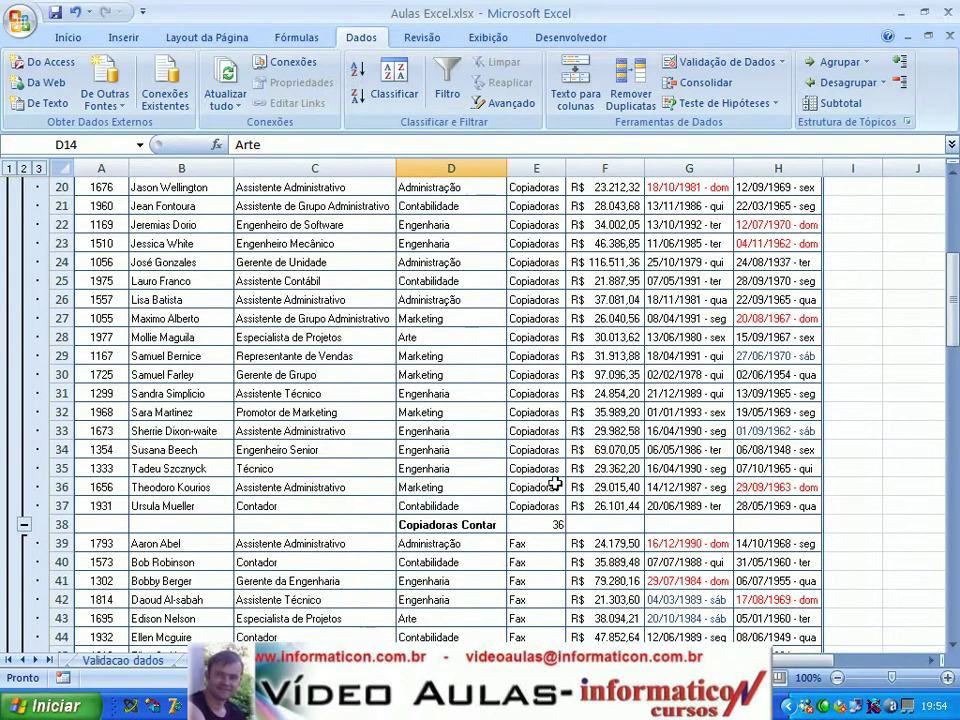
pyautogui.click(460, 527)
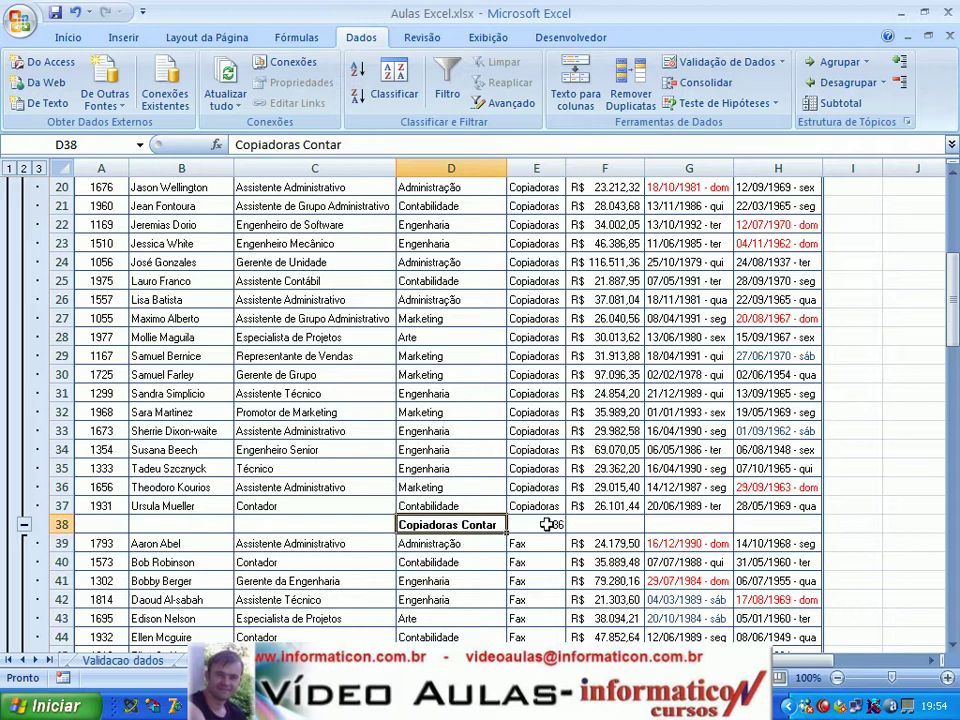
pyautogui.moveTo(955, 328); pyautogui.dragTo(955, 265)
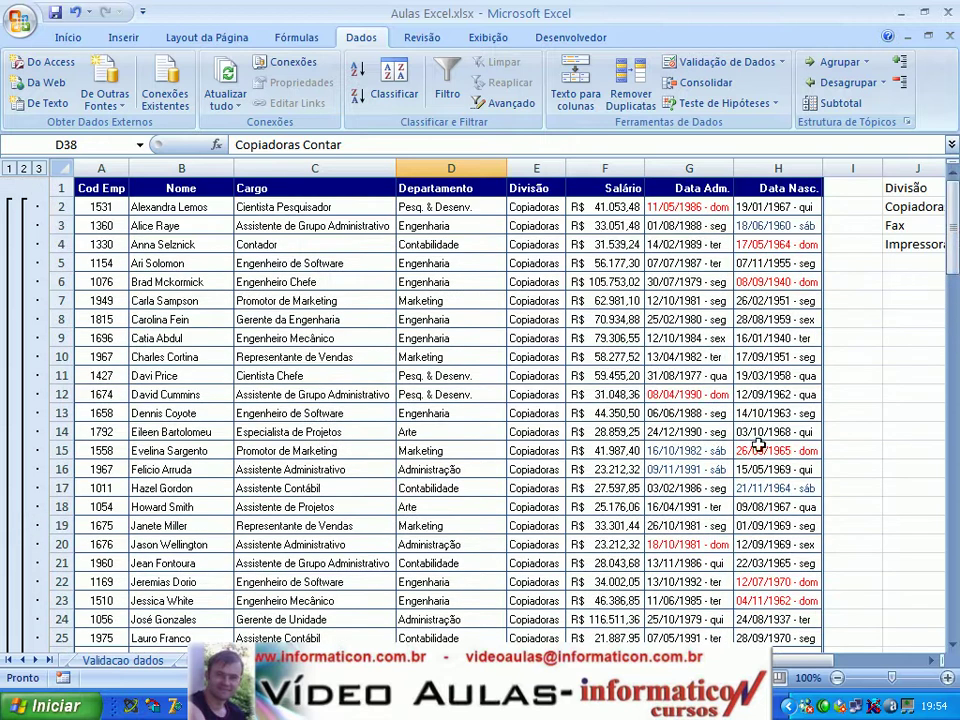
# Compare the quantities in the Divisão summary table with the count subtotals and overall count below the employee list
pyautogui.click(930, 661)
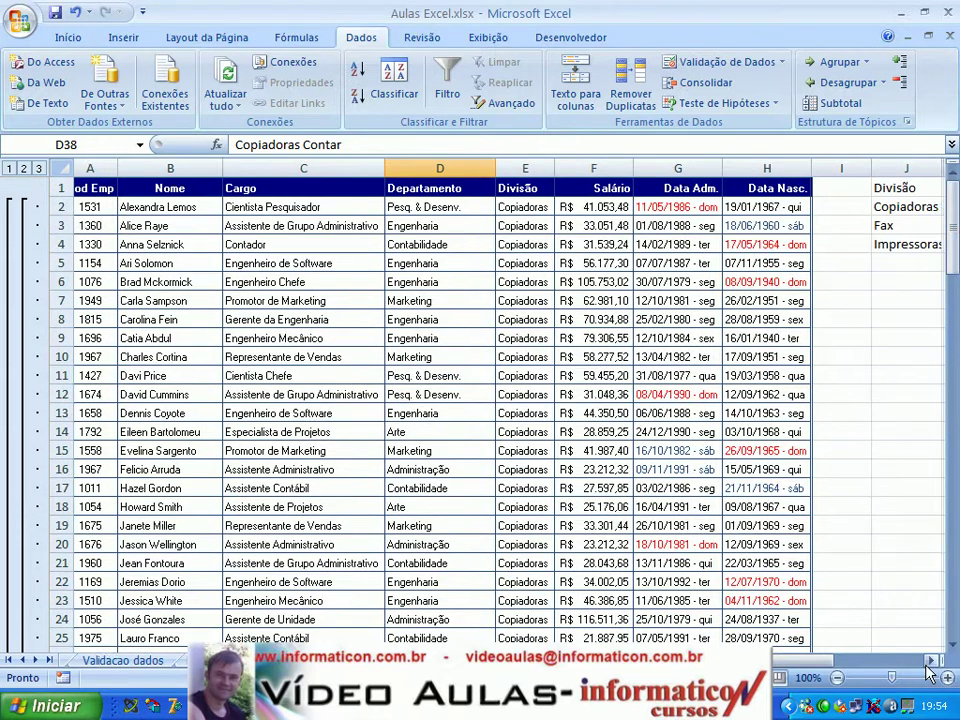
pyautogui.click(930, 661)
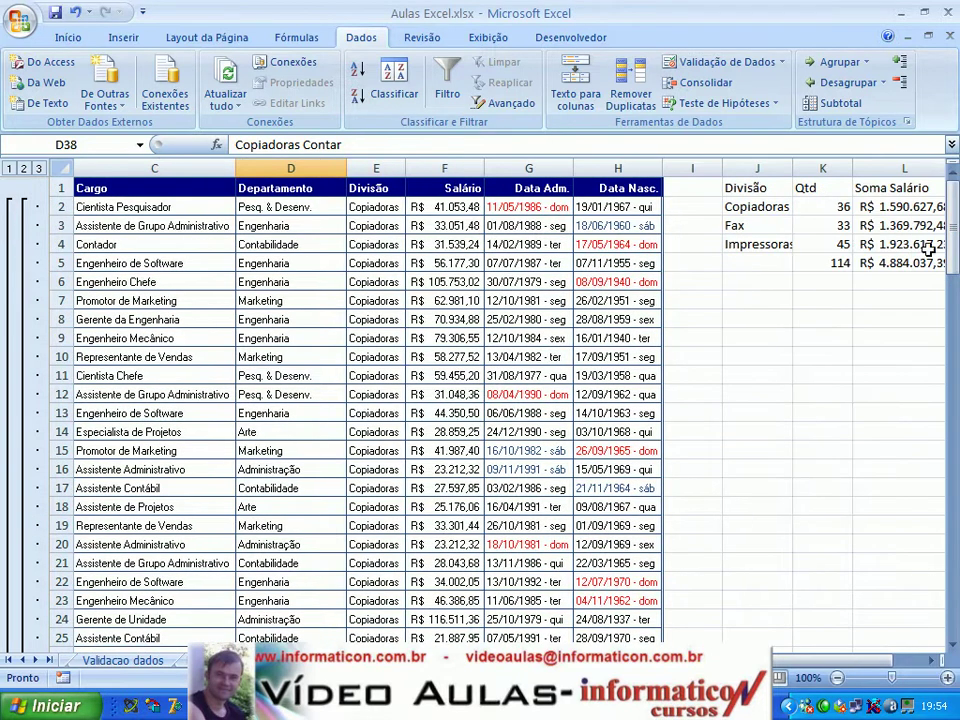
pyautogui.moveTo(951, 238); pyautogui.dragTo(947, 320)
pyautogui.moveTo(955, 230); pyautogui.dragTo(945, 592)
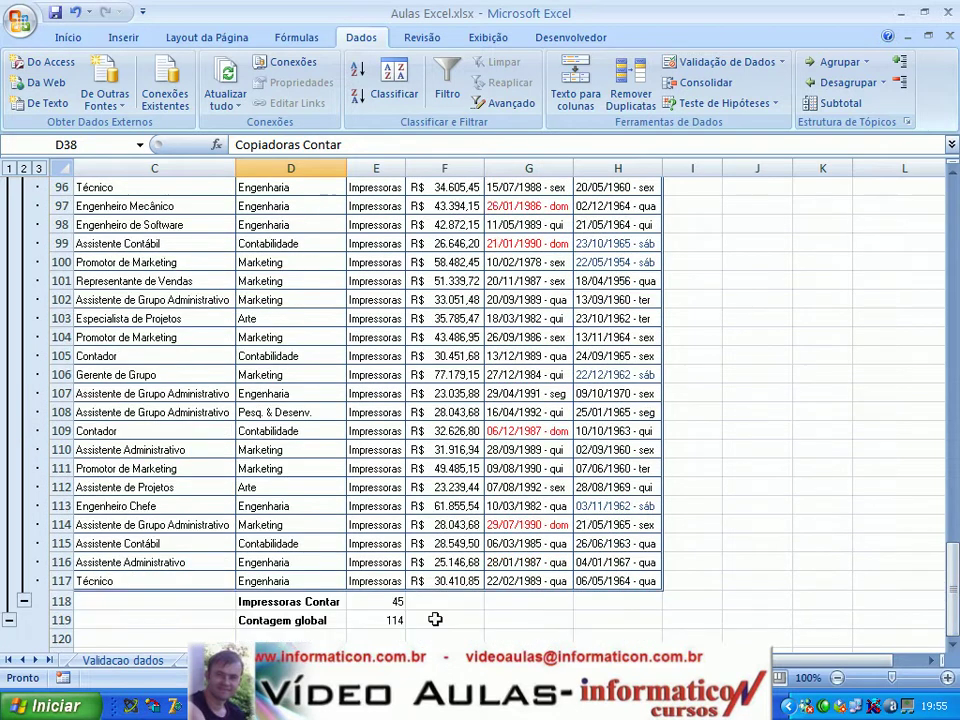
pyautogui.click(497, 546)
pyautogui.hotkey('ctrl', 'Home')
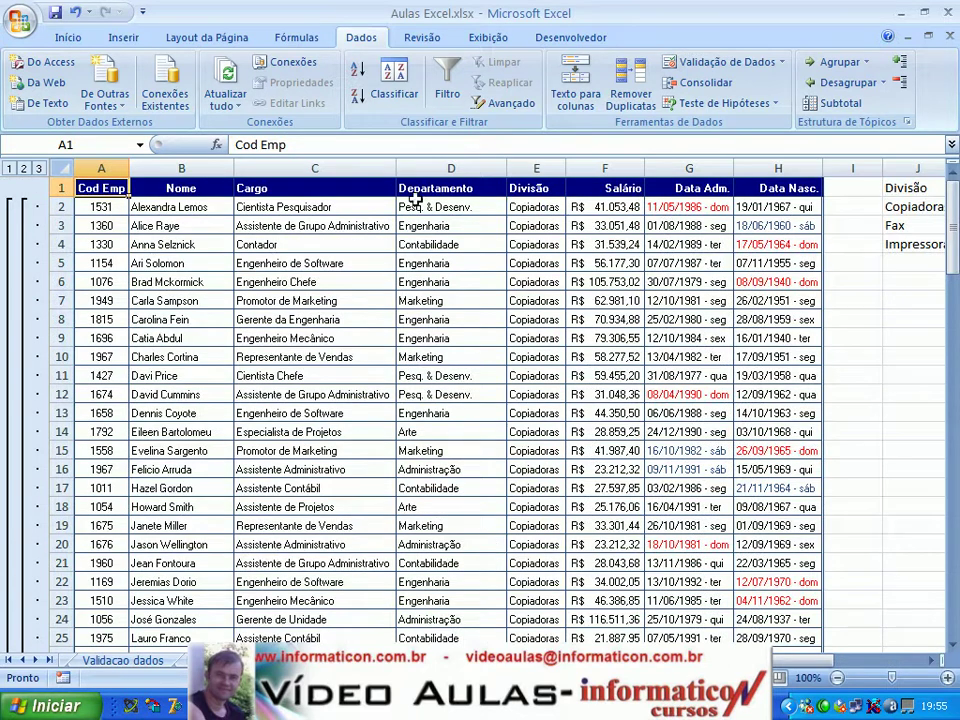
pyautogui.click(468, 262)
pyautogui.click(576, 340)
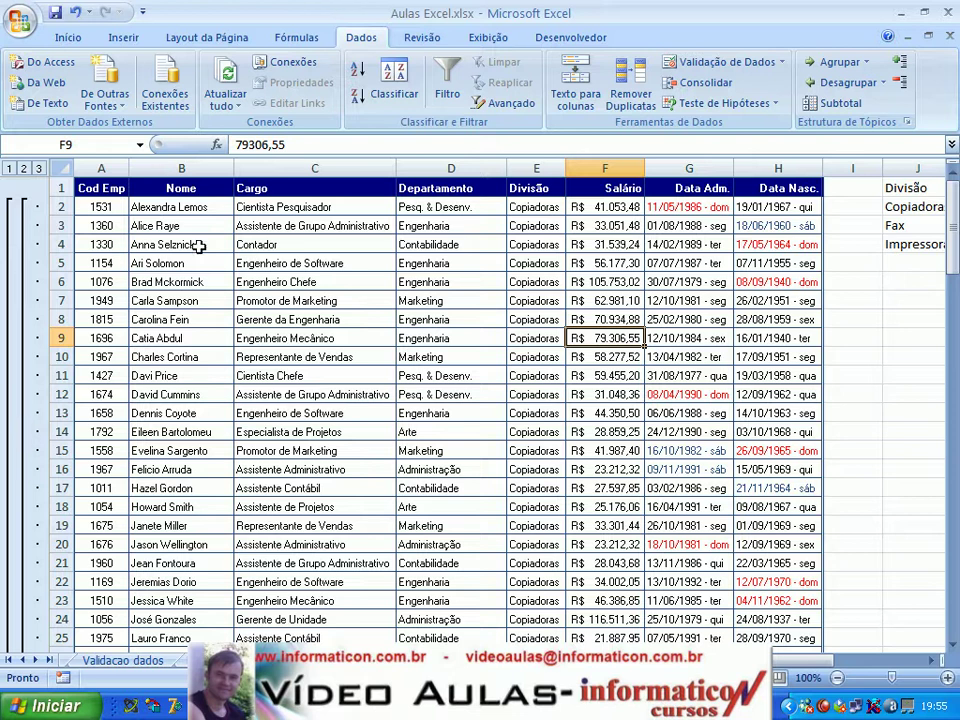
# Collapse the outline to the overall count only, then show just the count subtotal of each Divisão
pyautogui.click(8, 169)
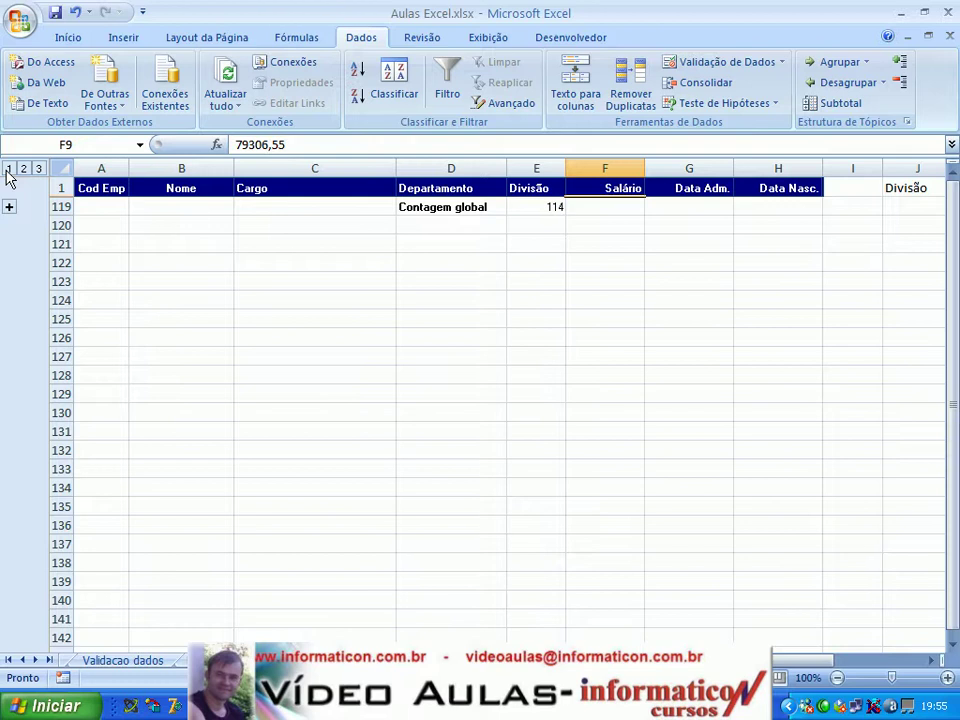
pyautogui.click(23, 169)
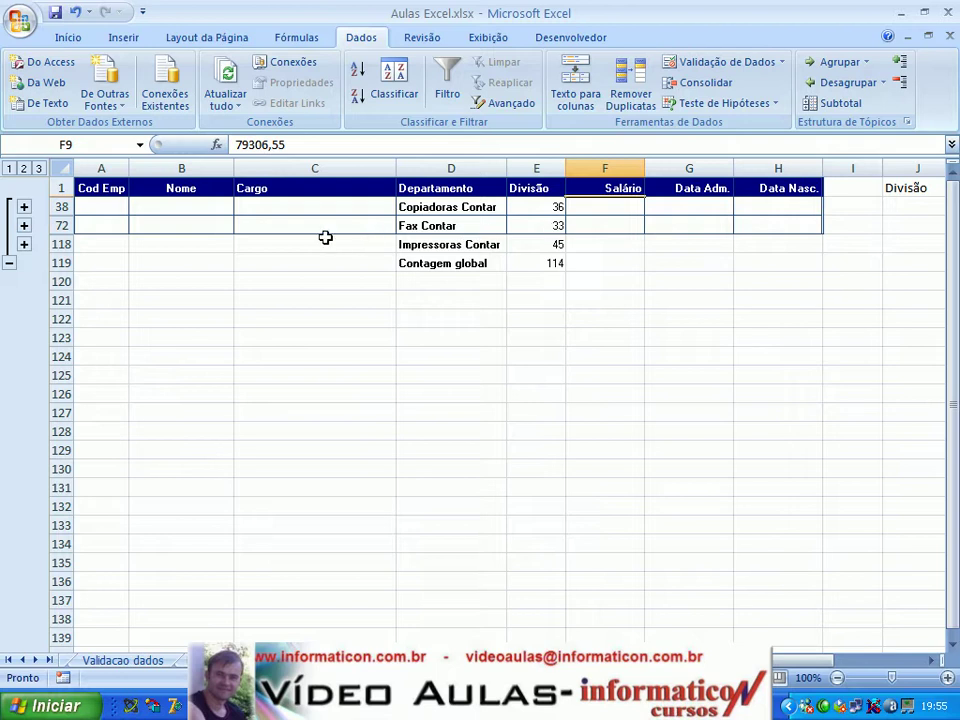
# Expand the Fax group to view its employees, collapse it again and restore all detail rows of the list
pyautogui.click(24, 228)
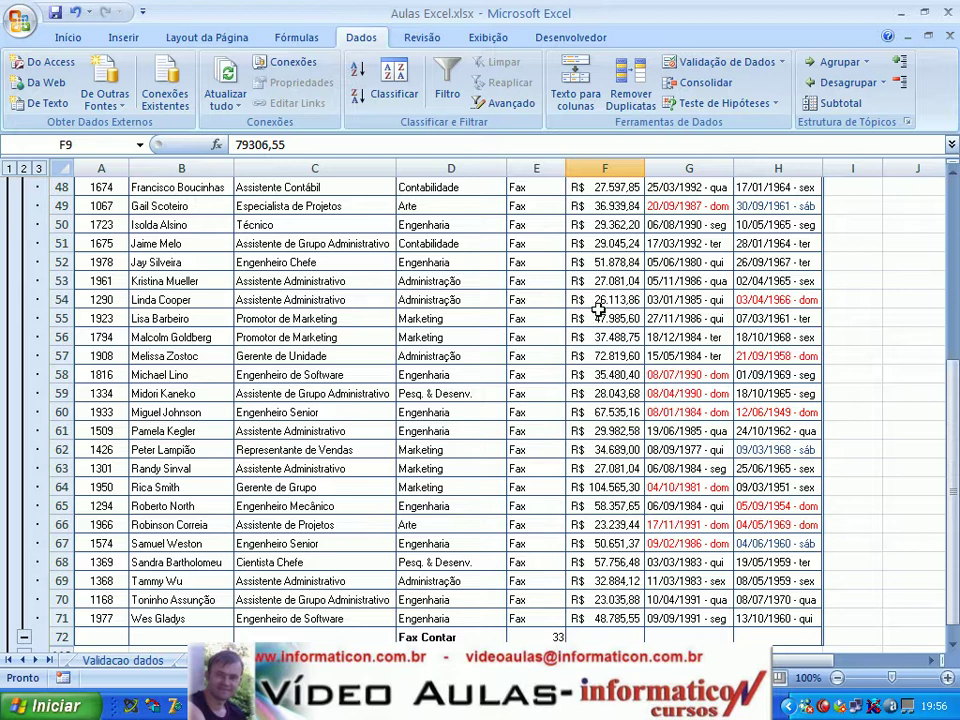
pyautogui.moveTo(950, 566); pyautogui.dragTo(955, 310)
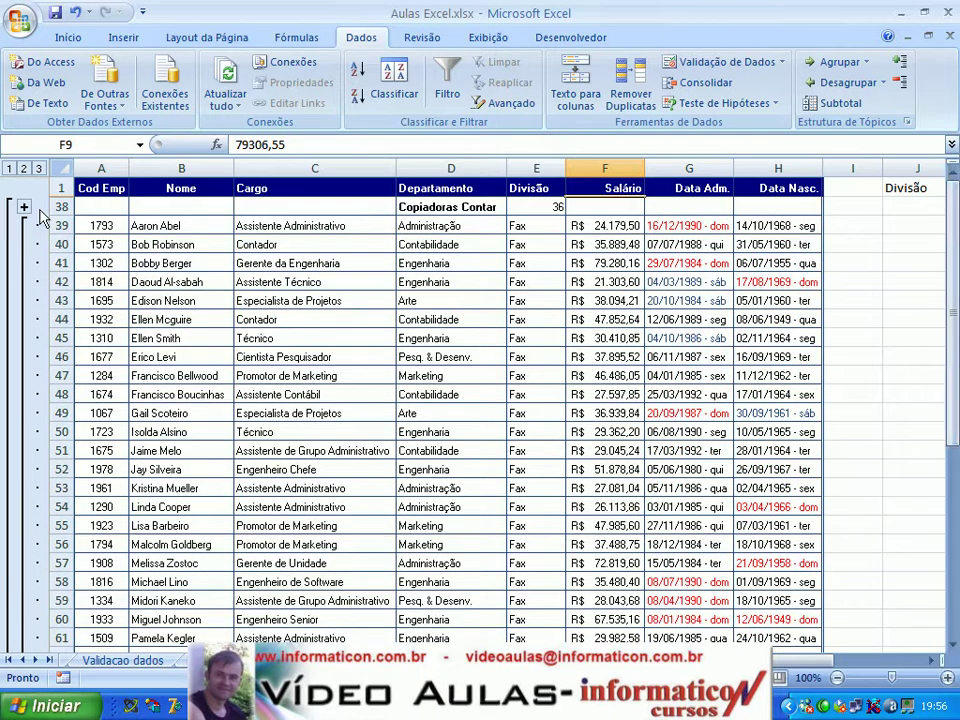
pyautogui.moveTo(952, 320); pyautogui.dragTo(943, 506)
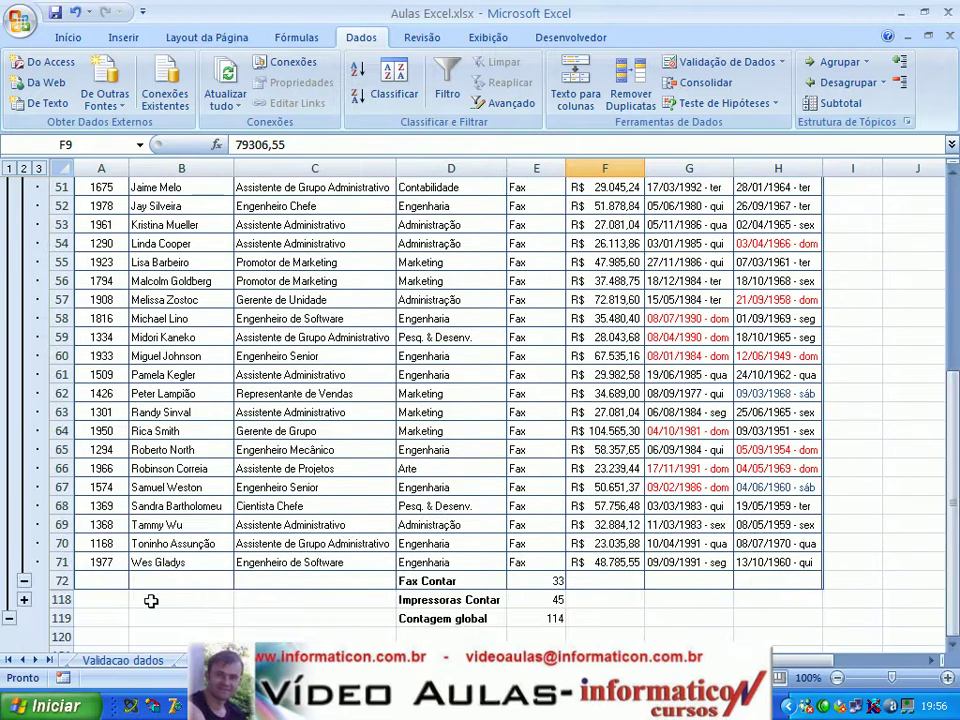
pyautogui.click(24, 584)
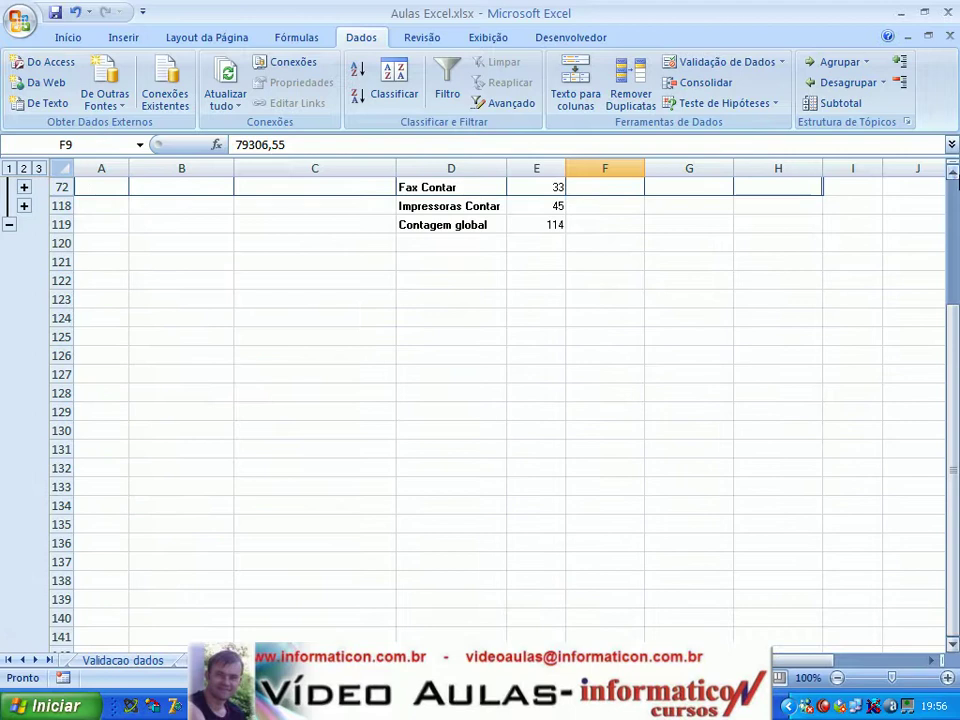
pyautogui.click(953, 172)
pyautogui.click(953, 172)
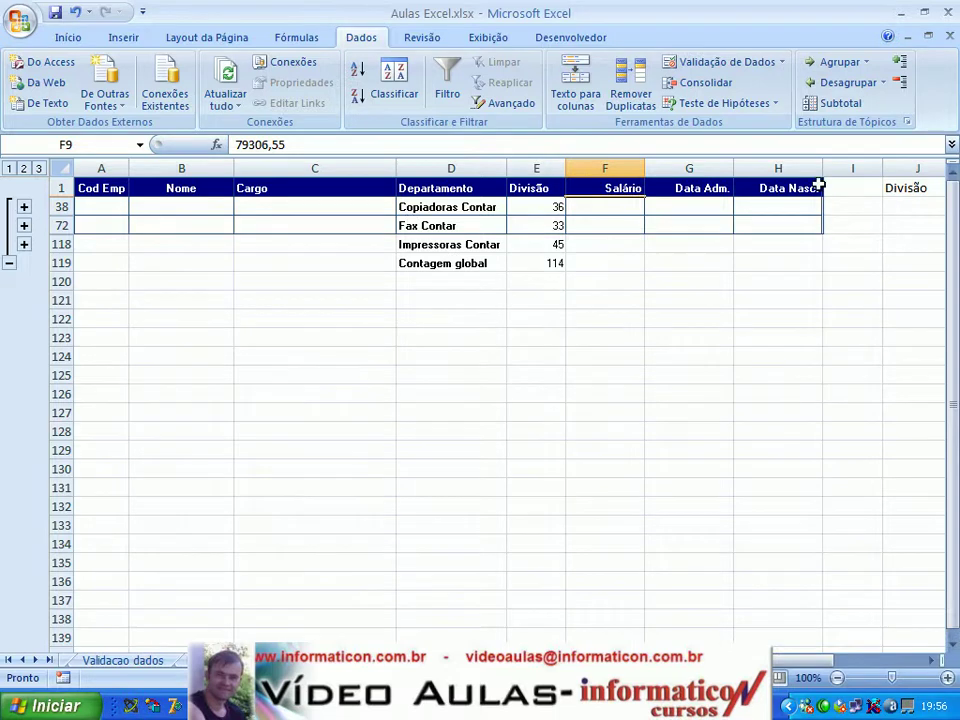
pyautogui.click(39, 169)
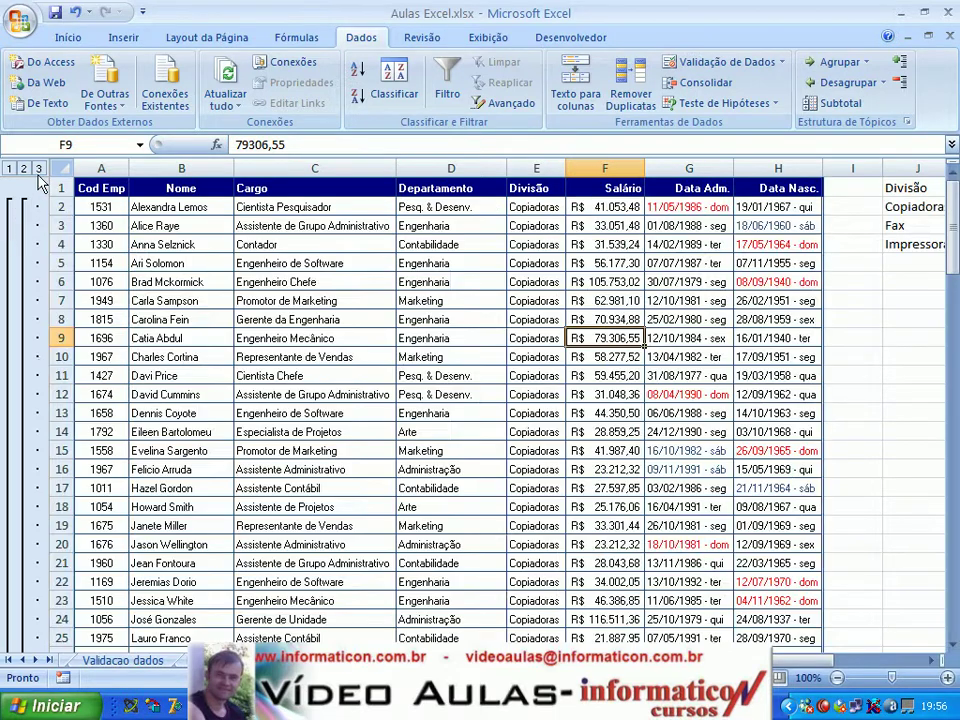
# Replace the current subtotals with the Soma function on the Salário column only, at each change in Divisão
pyautogui.click(558, 413)
pyautogui.click(664, 340)
pyautogui.click(618, 318)
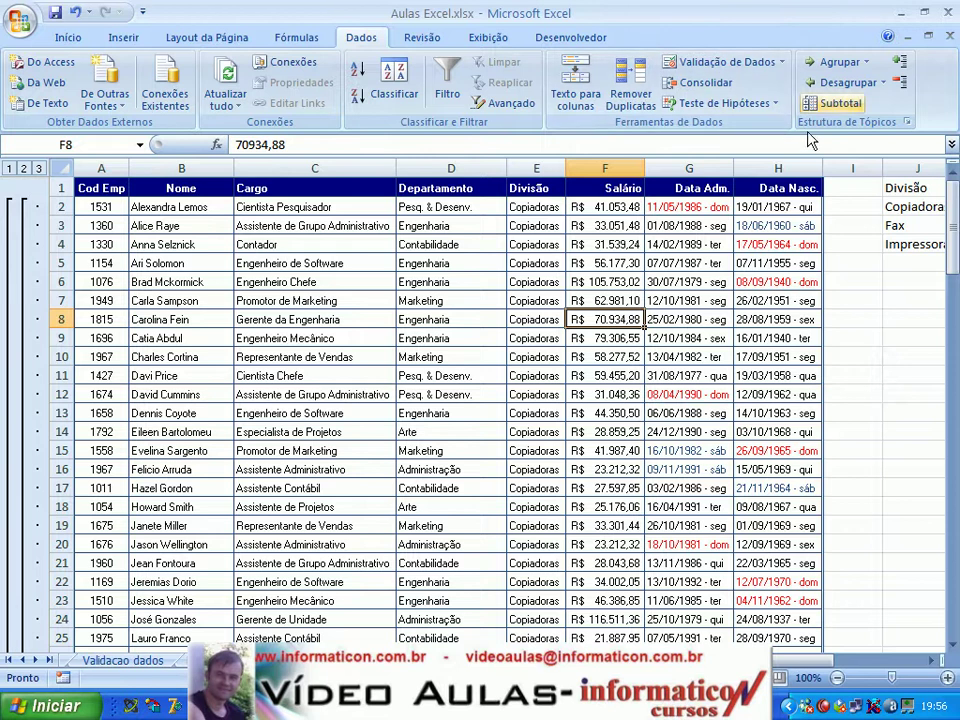
pyautogui.click(840, 104)
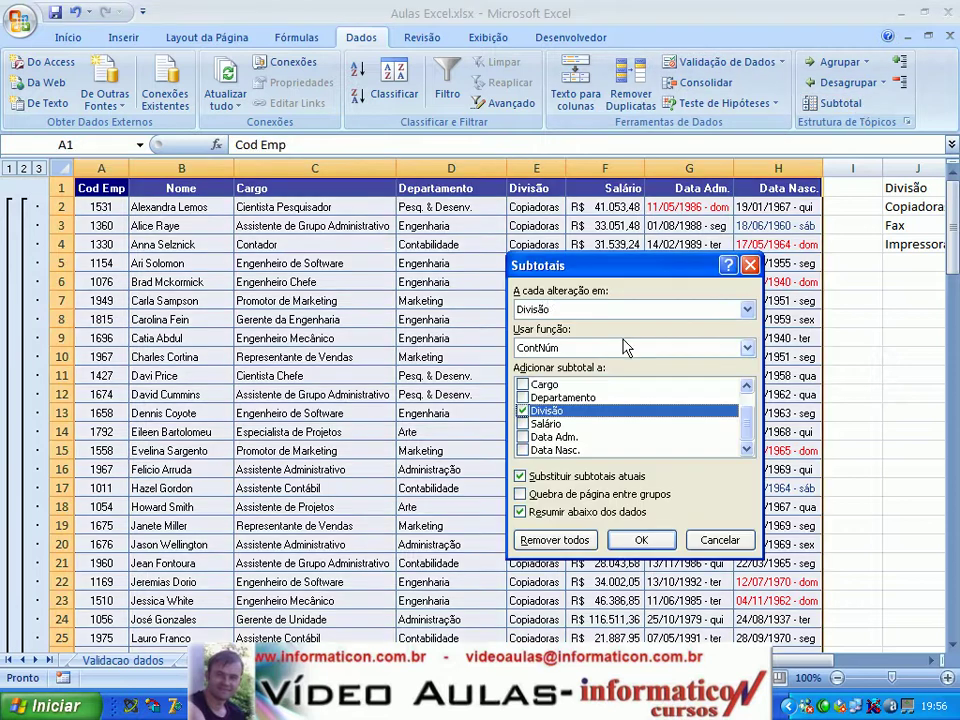
pyautogui.click(747, 349)
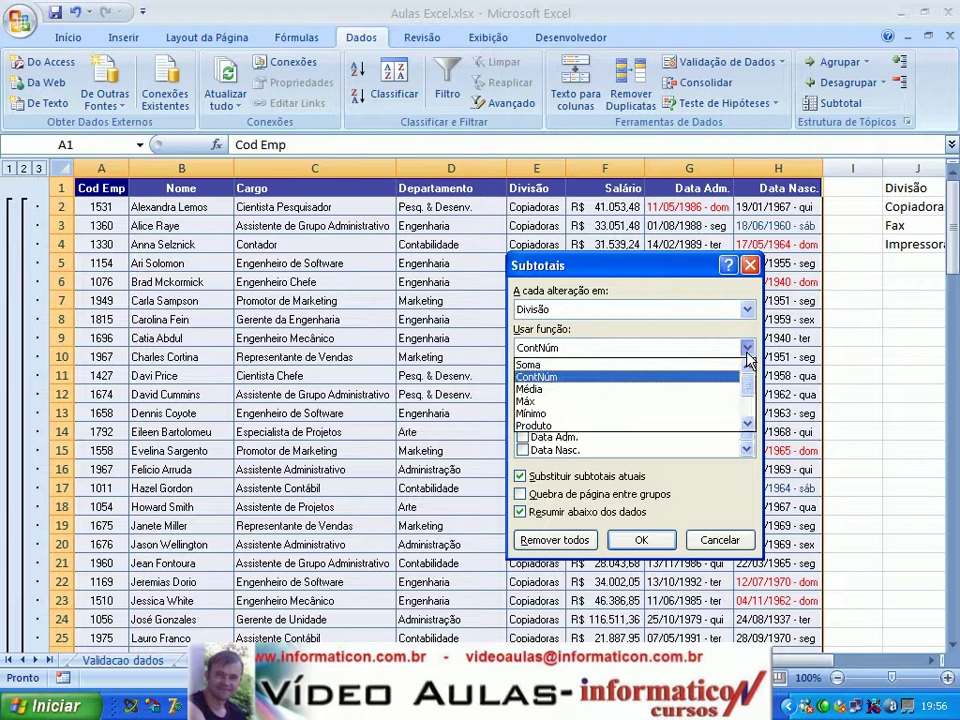
pyautogui.click(579, 366)
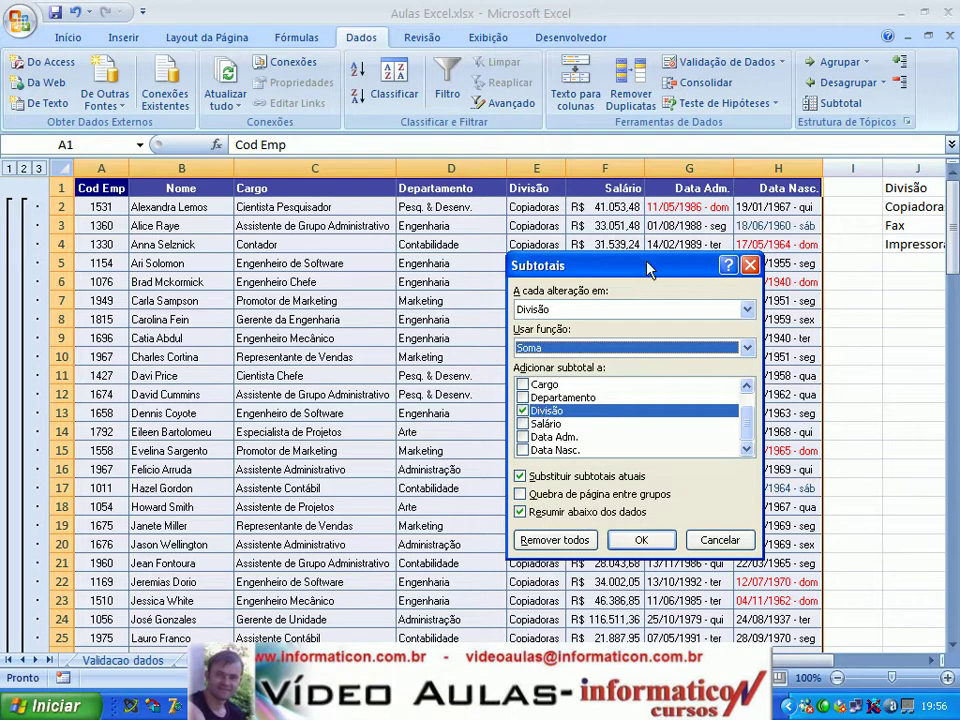
pyautogui.moveTo(648, 270); pyautogui.dragTo(410, 300)
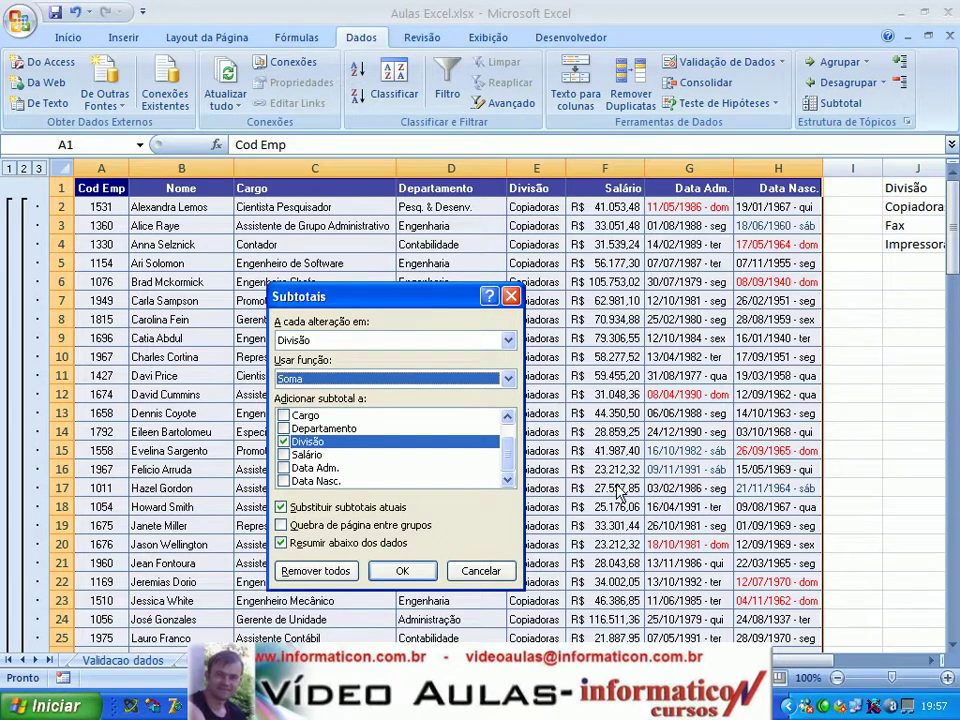
pyautogui.click(284, 442)
pyautogui.click(284, 455)
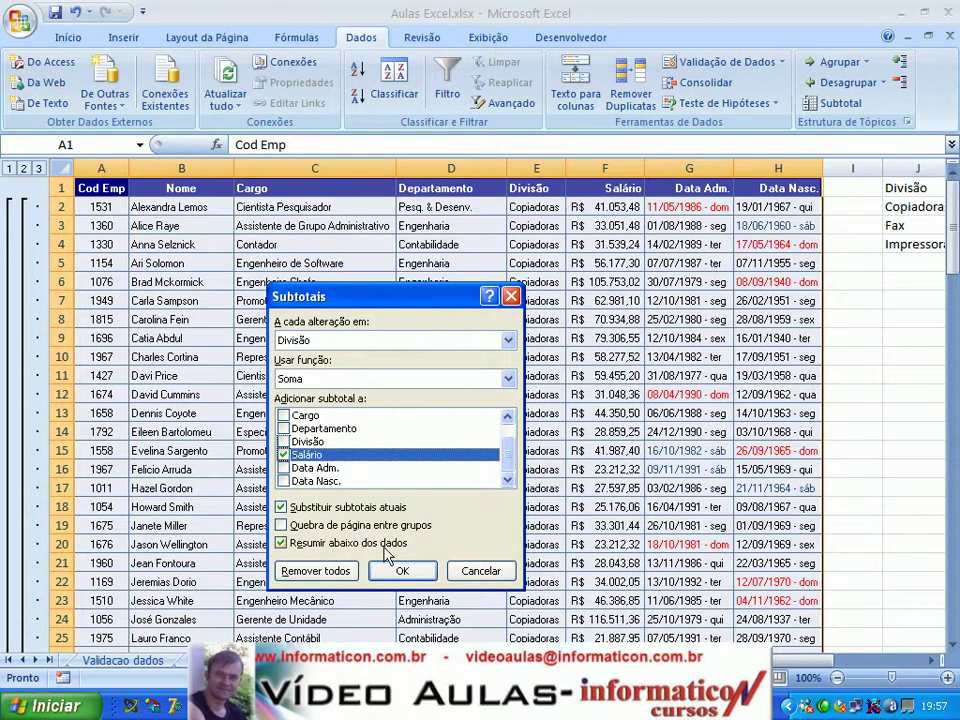
pyautogui.click(414, 577)
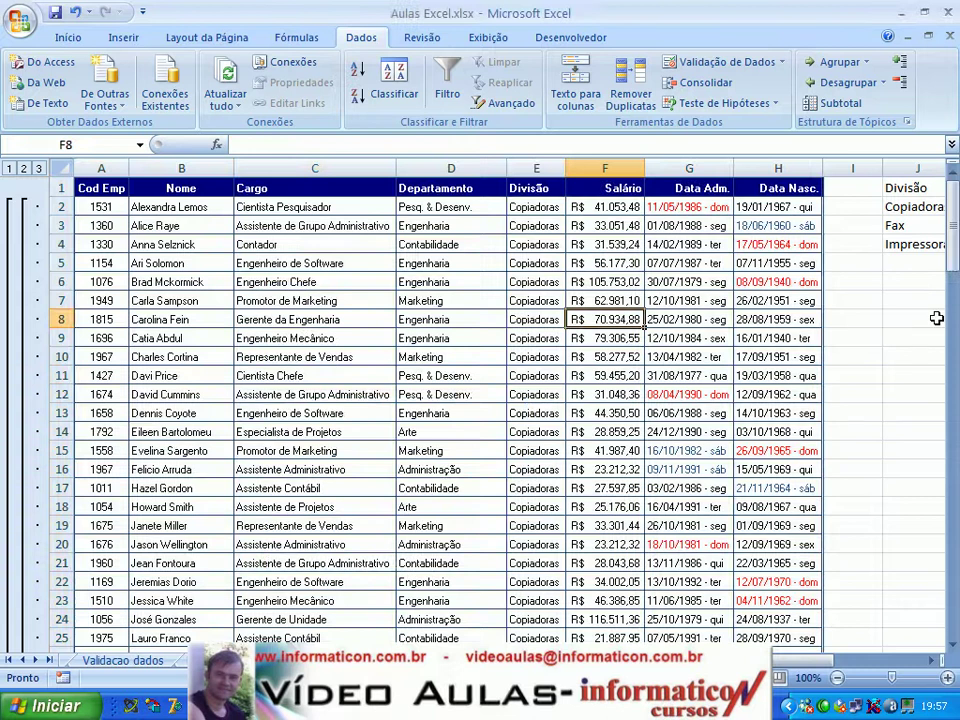
# Autofit columns E and F to the subtotal labels and the salary totals
pyautogui.moveTo(953, 283); pyautogui.dragTo(953, 338)
pyautogui.doubleClick(565, 168)
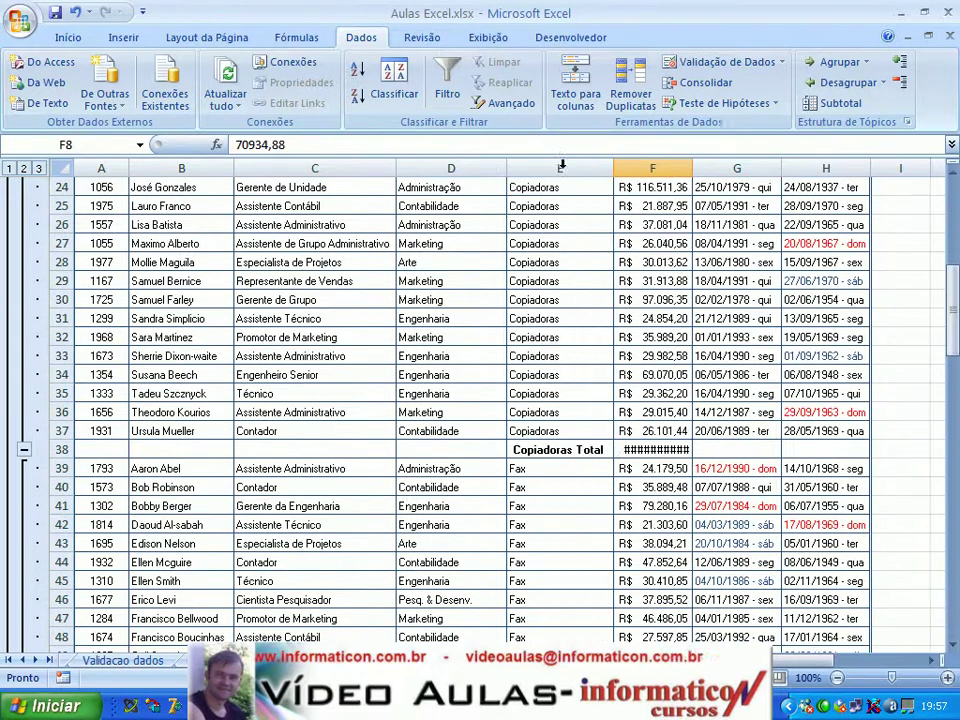
pyautogui.doubleClick(693, 167)
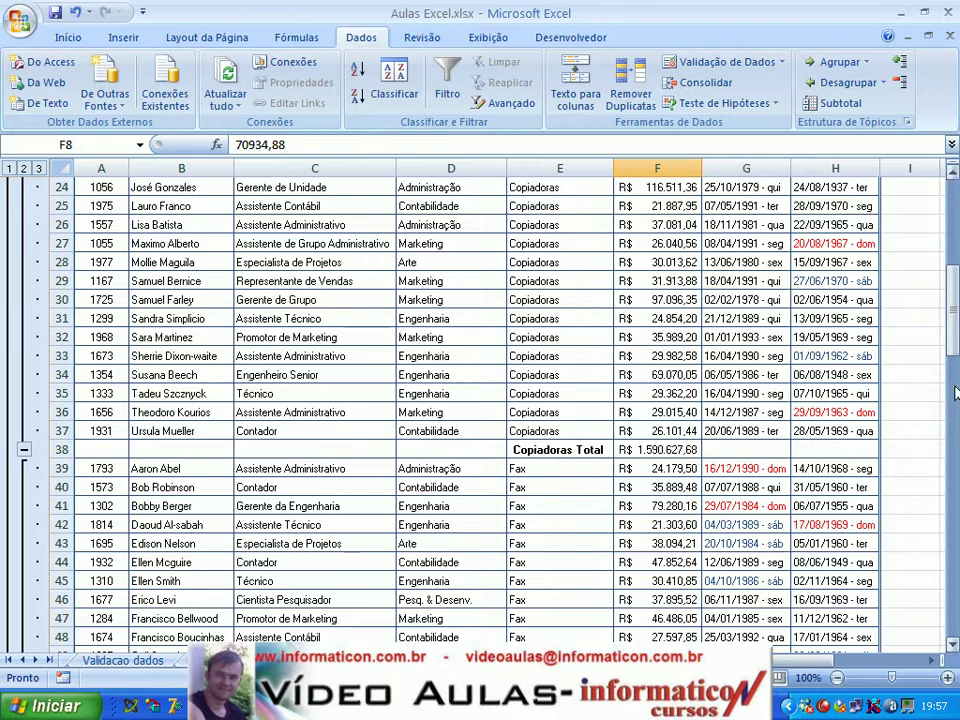
# Compare the Soma Salário values in the summary table with the salary subtotals and grand total below the list
pyautogui.moveTo(955, 335); pyautogui.dragTo(953, 245)
pyautogui.moveTo(796, 662); pyautogui.dragTo(806, 667)
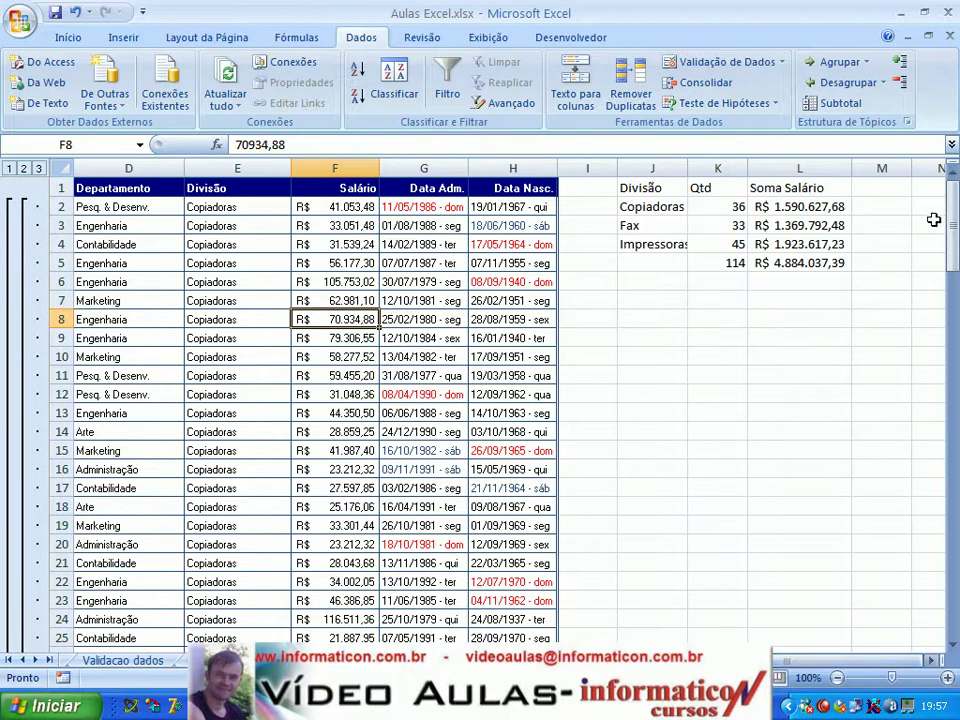
pyautogui.moveTo(955, 238); pyautogui.dragTo(912, 153)
pyautogui.moveTo(955, 250); pyautogui.dragTo(943, 636)
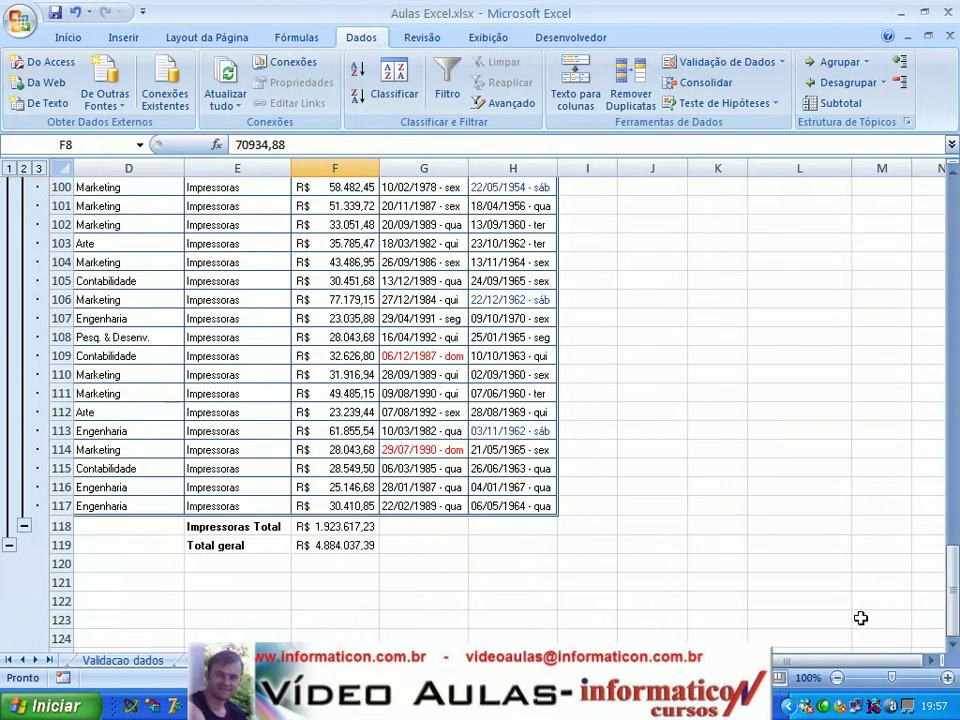
pyautogui.click(336, 474)
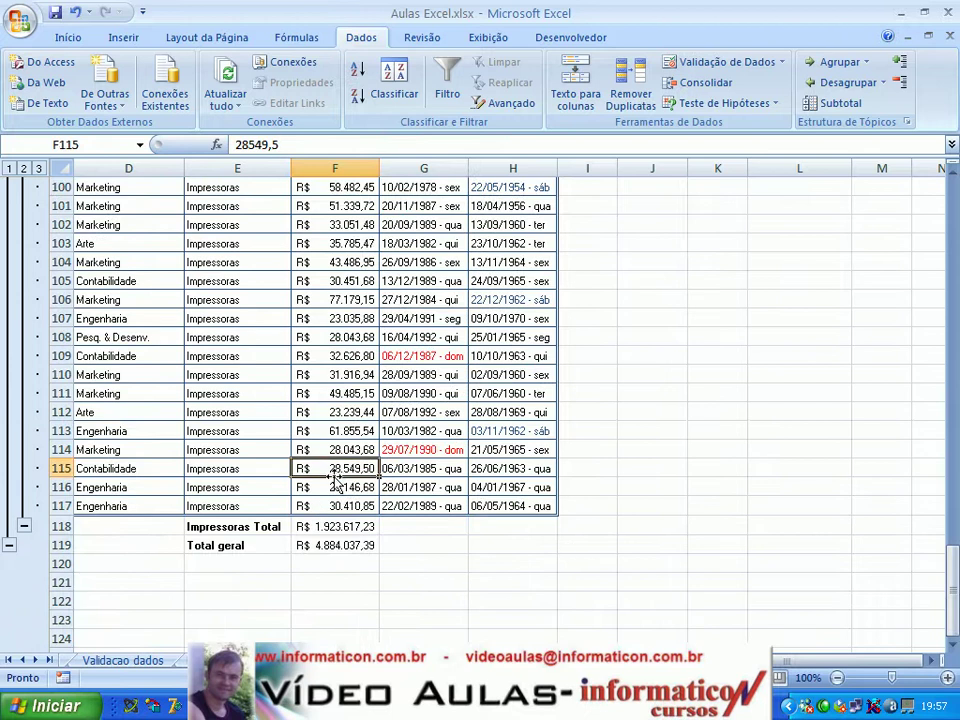
pyautogui.hotkey('ctrl', 'Home')
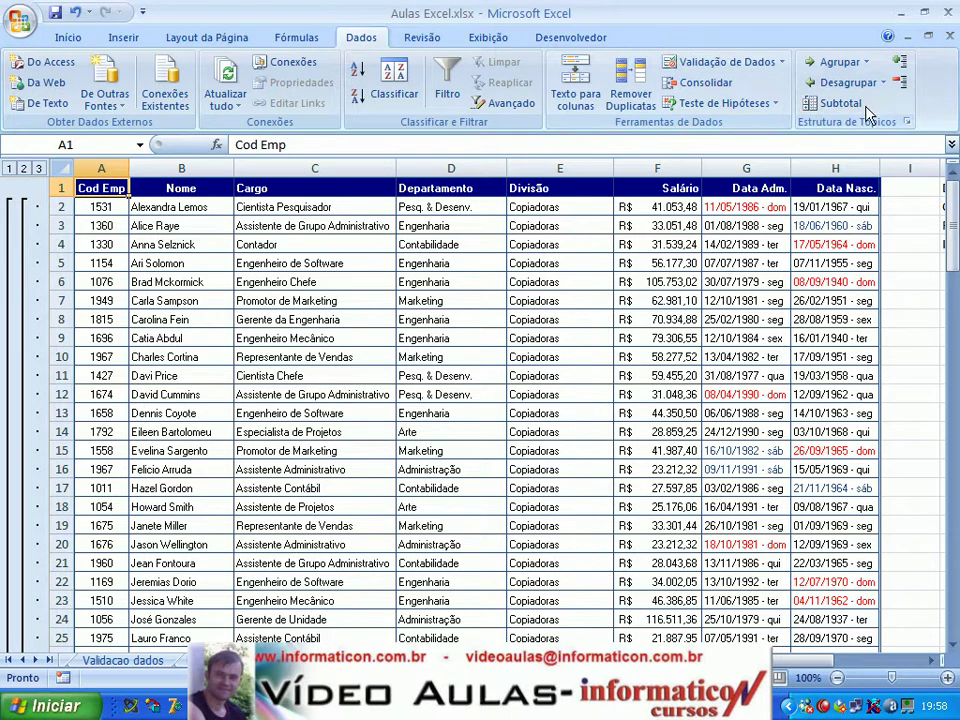
# Add ContNúm subtotals on Salário at each change in Divisão while keeping the existing sum subtotals
pyautogui.click(840, 103)
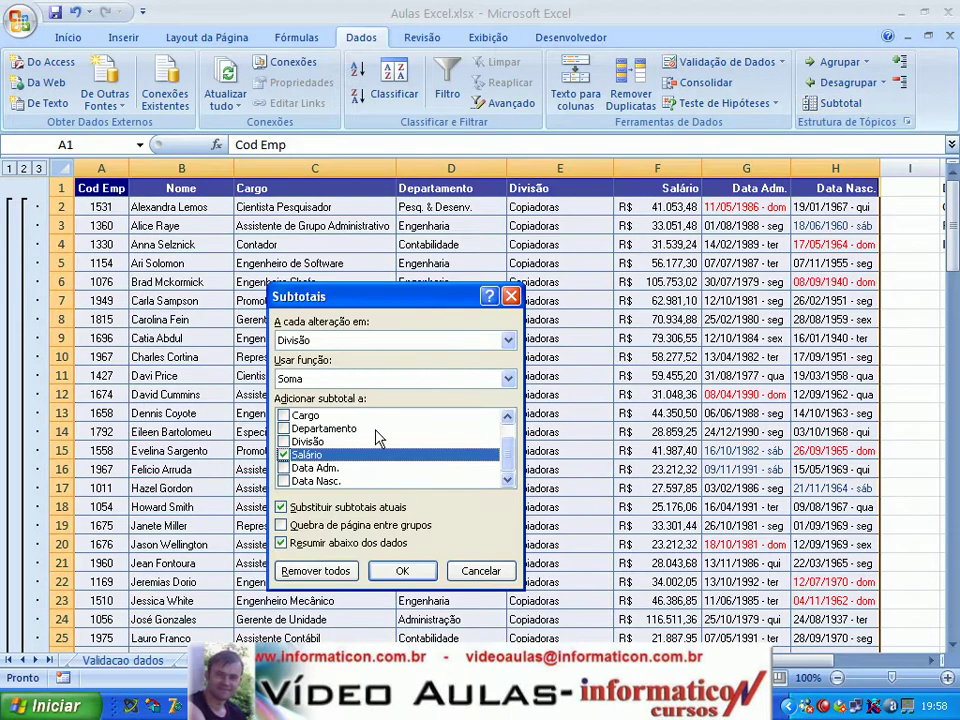
pyautogui.click(509, 382)
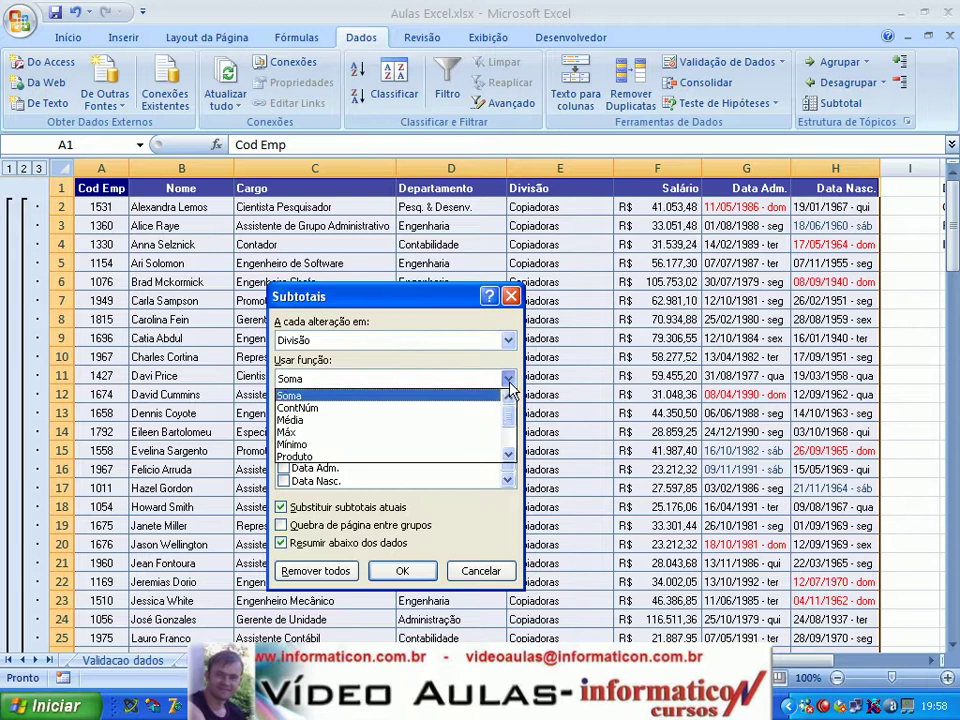
pyautogui.click(316, 411)
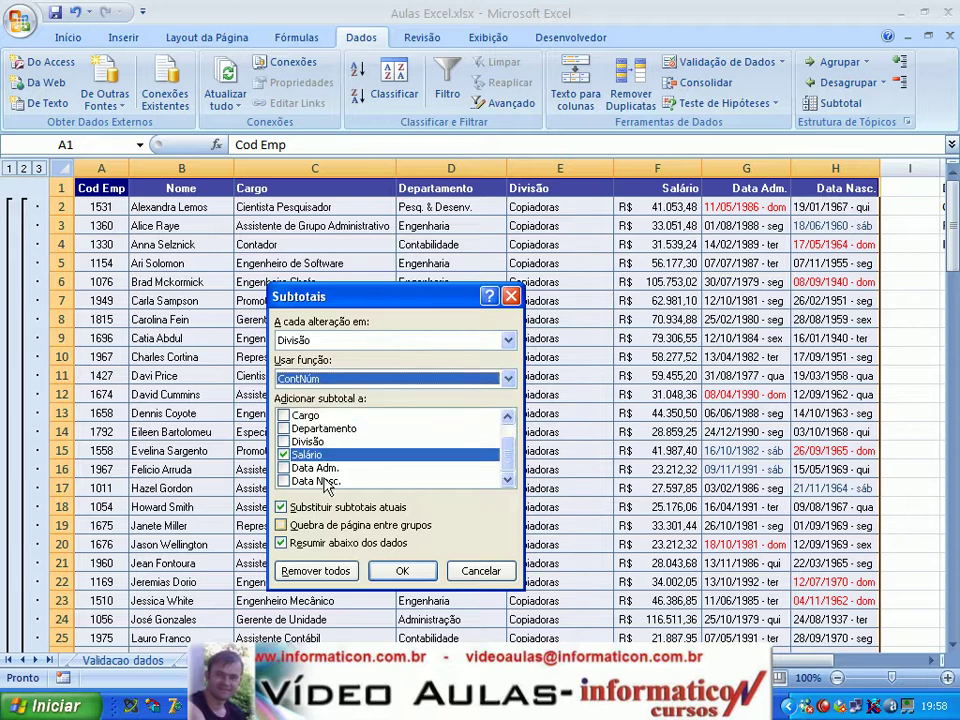
pyautogui.click(282, 507)
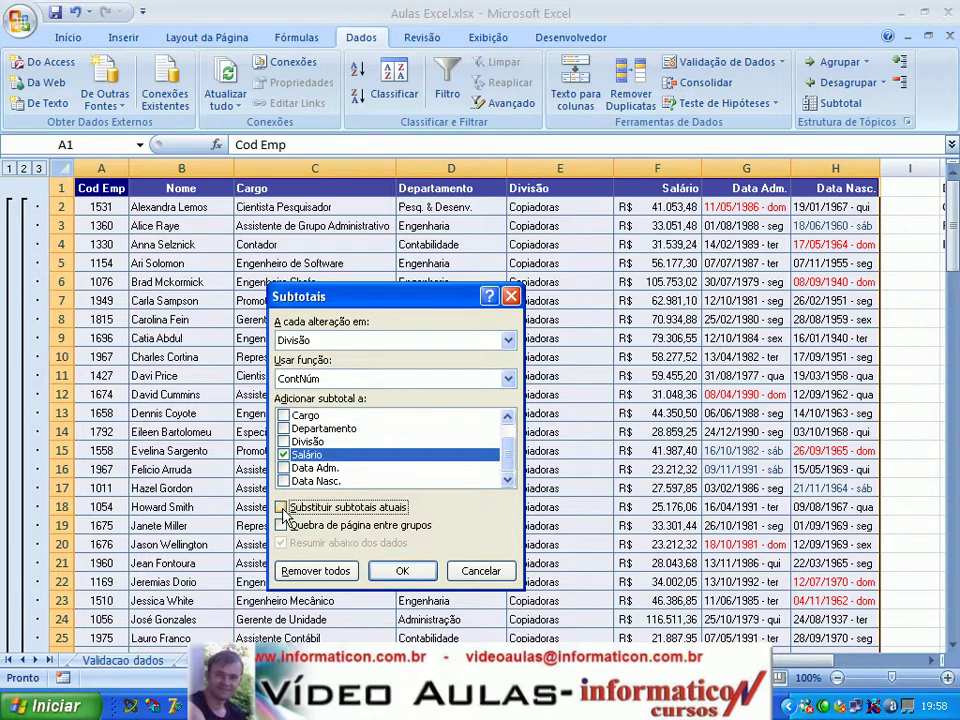
pyautogui.click(400, 571)
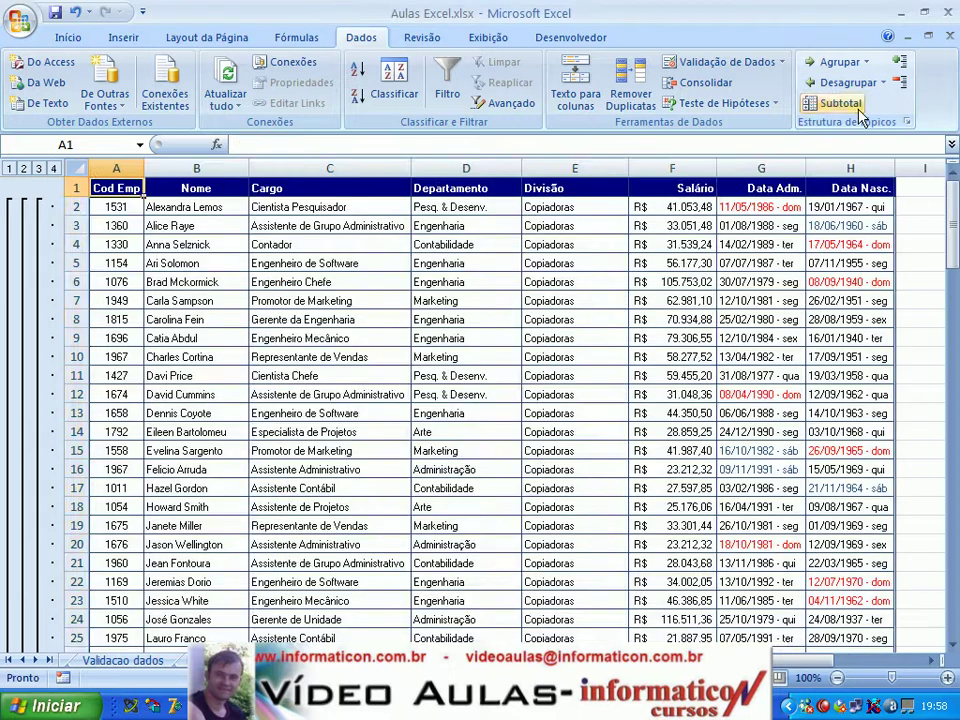
# Add Média subtotals on Salário for each Divisão without replacing the existing subtotals
pyautogui.click(830, 102)
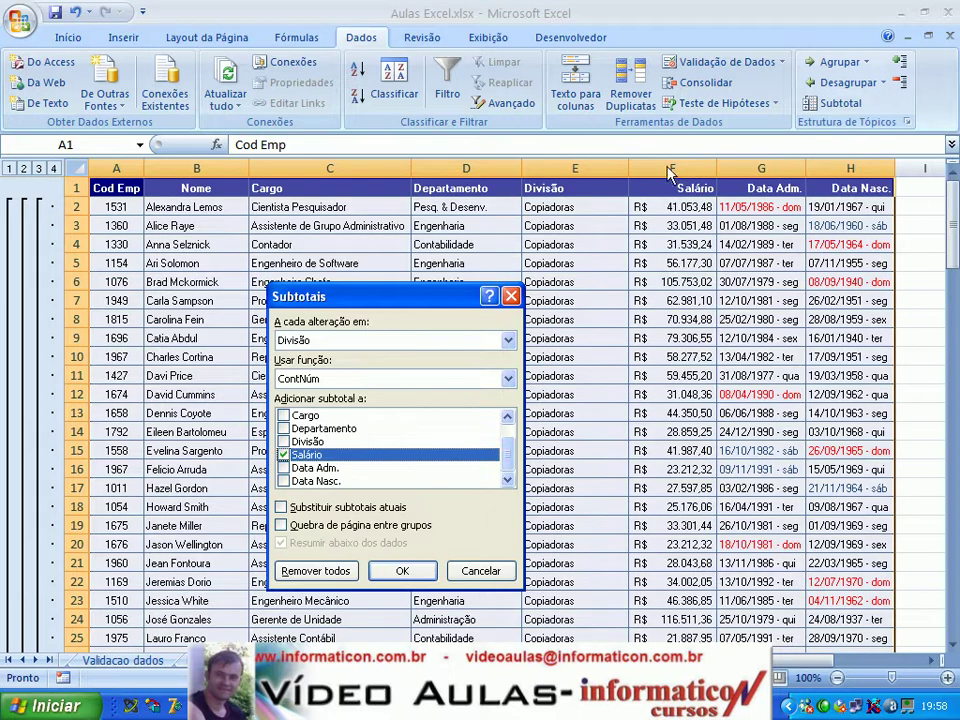
pyautogui.click(507, 380)
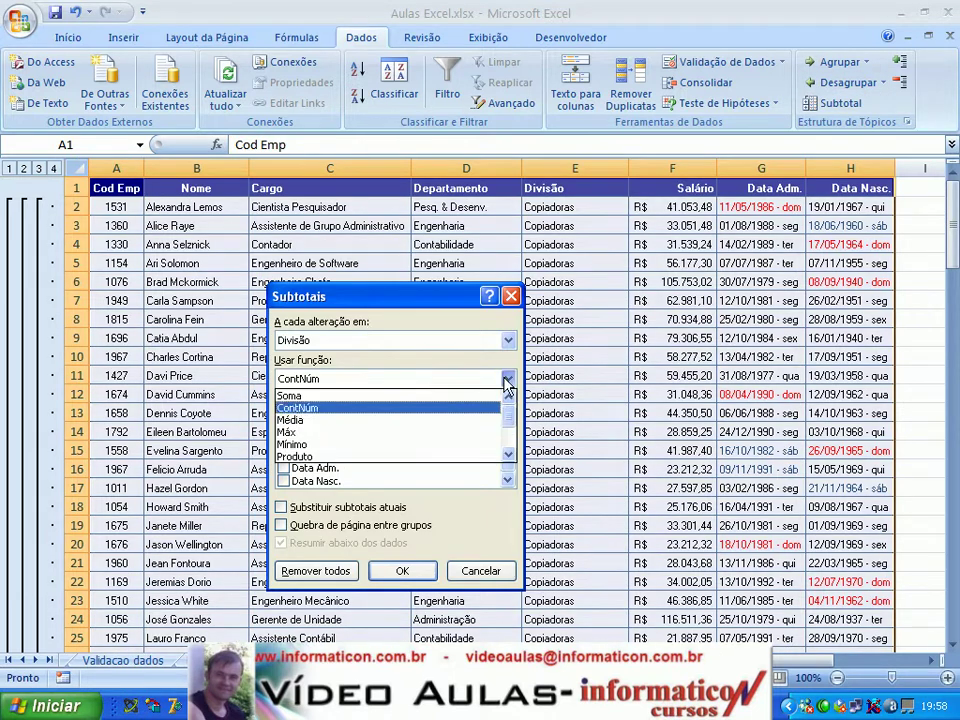
pyautogui.click(321, 420)
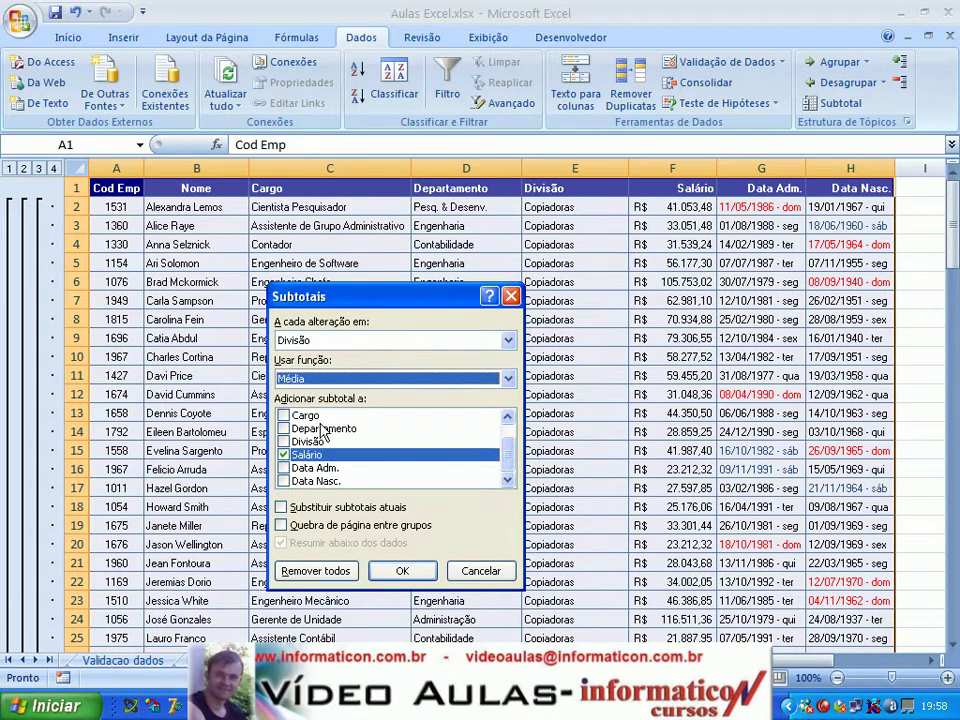
pyautogui.click(401, 570)
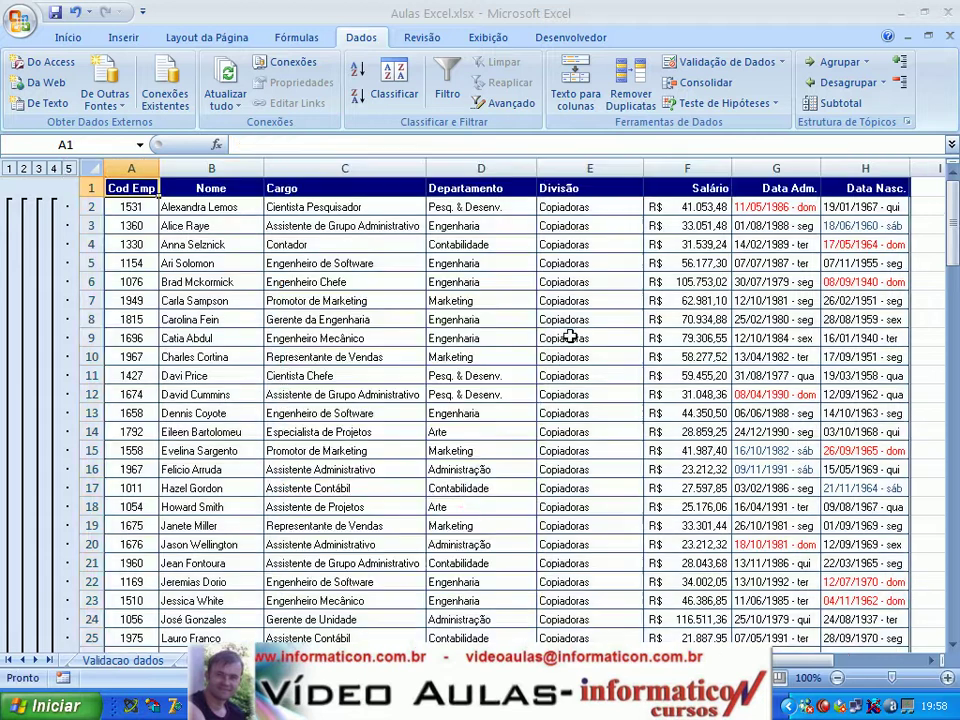
# Add Máx subtotals on Salário at each change in Divisão while keeping the existing subtotals
pyautogui.click(835, 103)
pyautogui.click(352, 384)
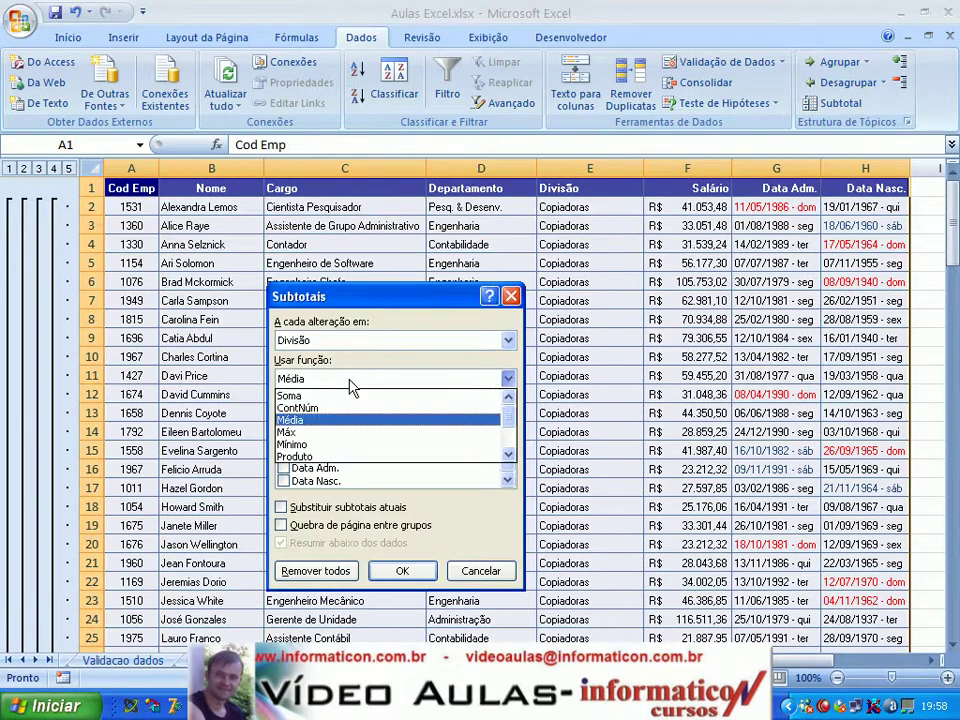
pyautogui.click(321, 436)
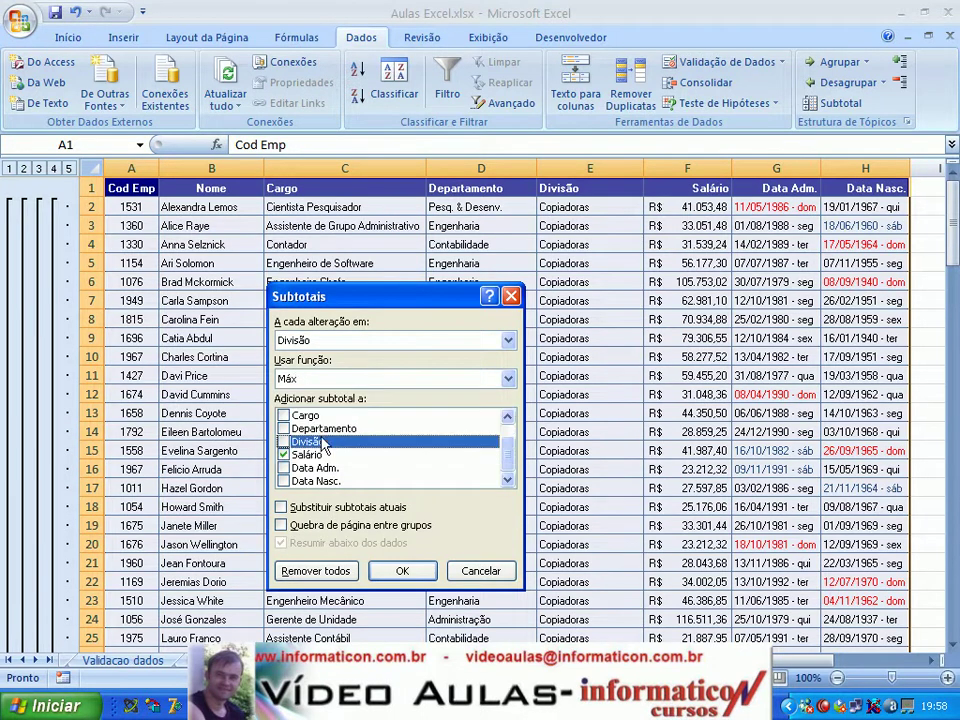
pyautogui.click(402, 571)
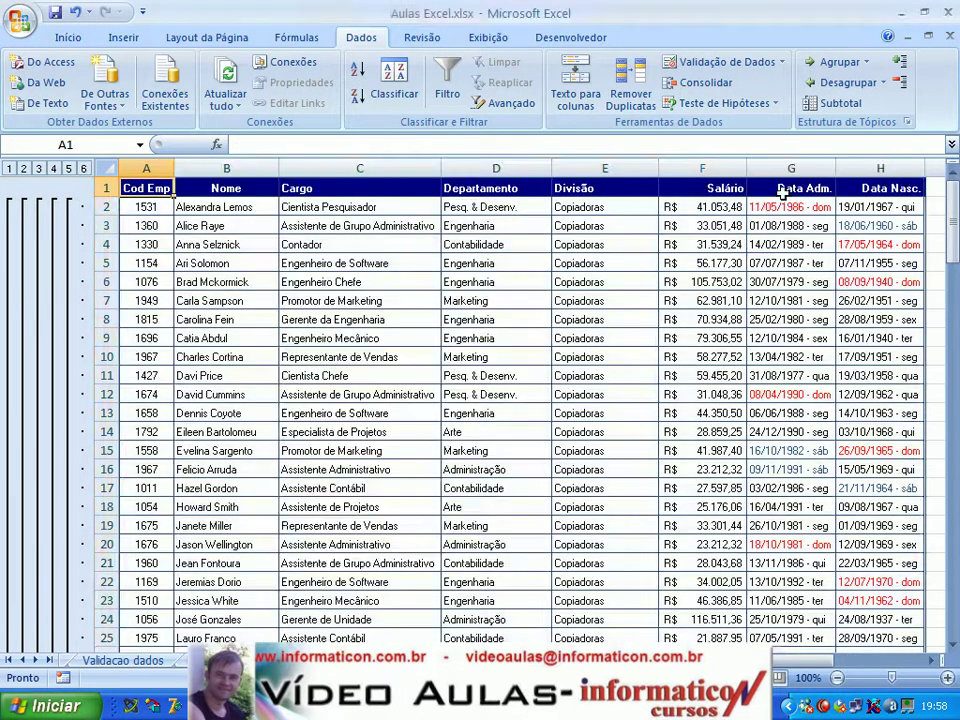
# Add Mínimo subtotals on Salário for each Divisão without replacing the existing subtotals
pyautogui.click(830, 103)
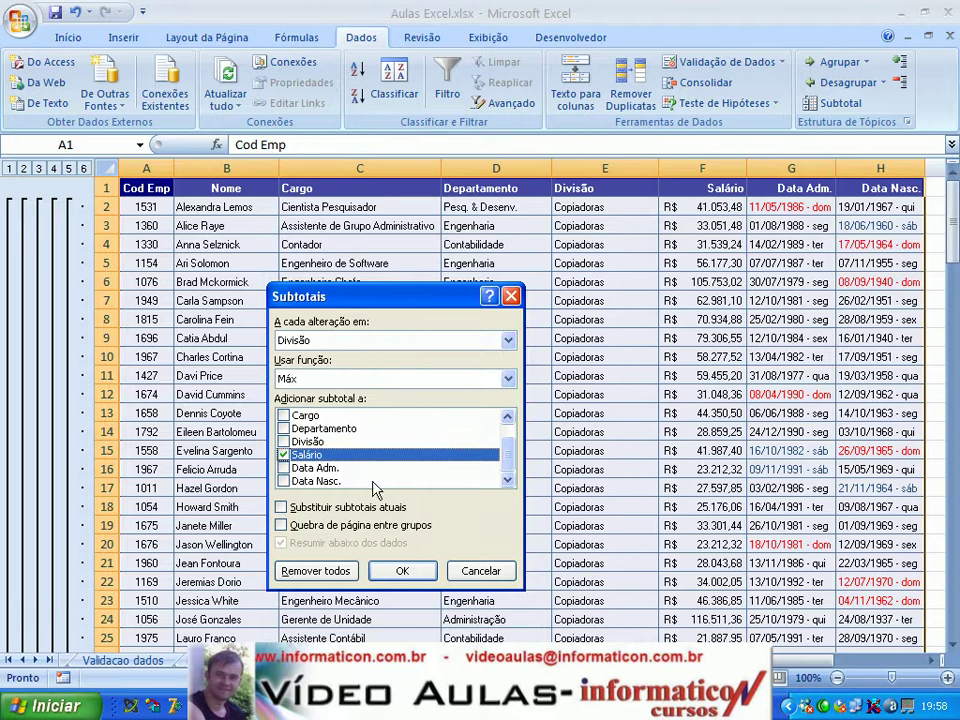
pyautogui.click(508, 378)
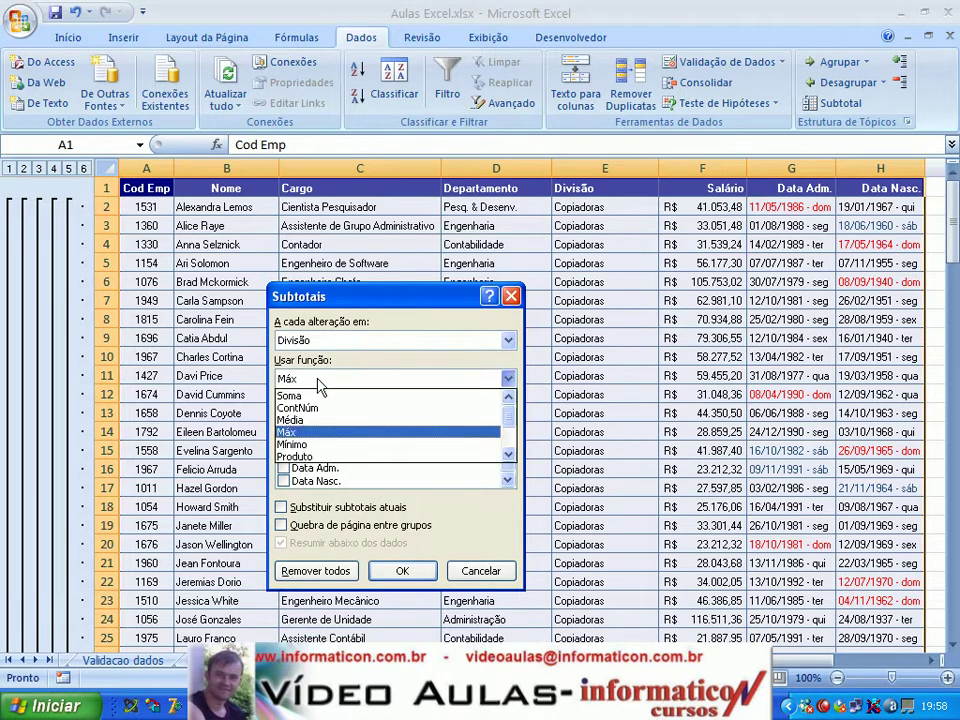
pyautogui.click(311, 452)
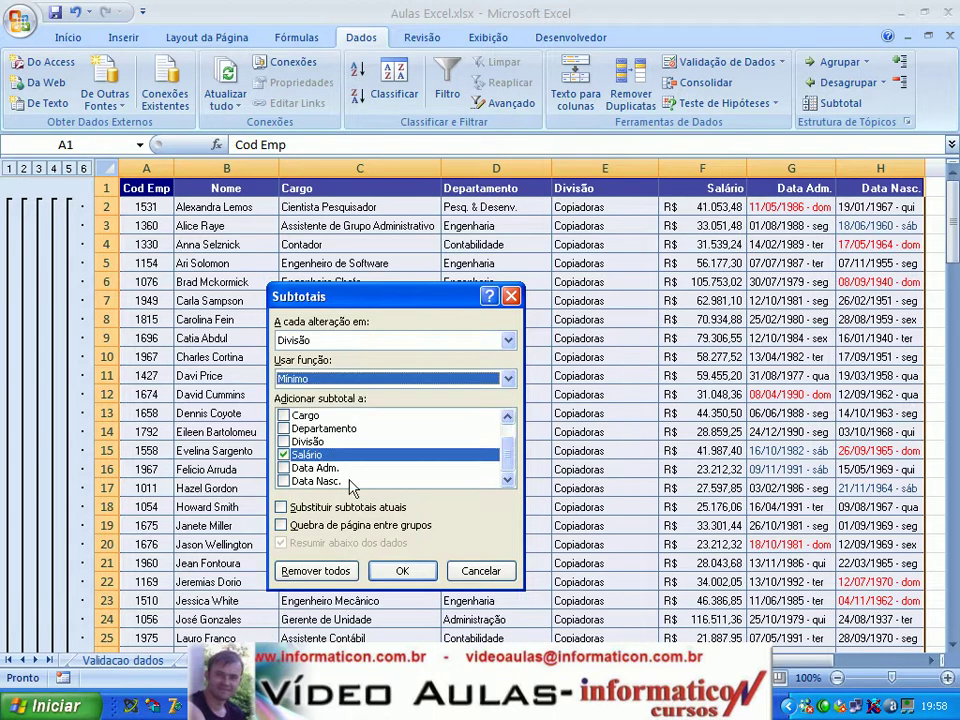
pyautogui.click(402, 570)
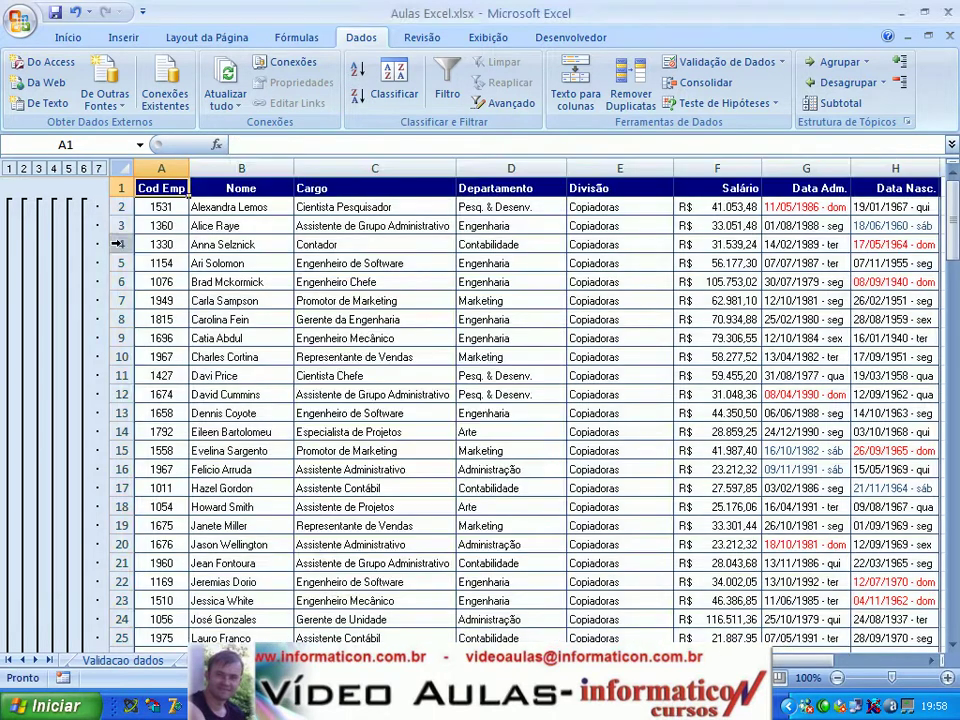
# Collapse the list to the global totals and reveal outline levels 2 to 6 to examine each division's subtotals
pyautogui.click(10, 170)
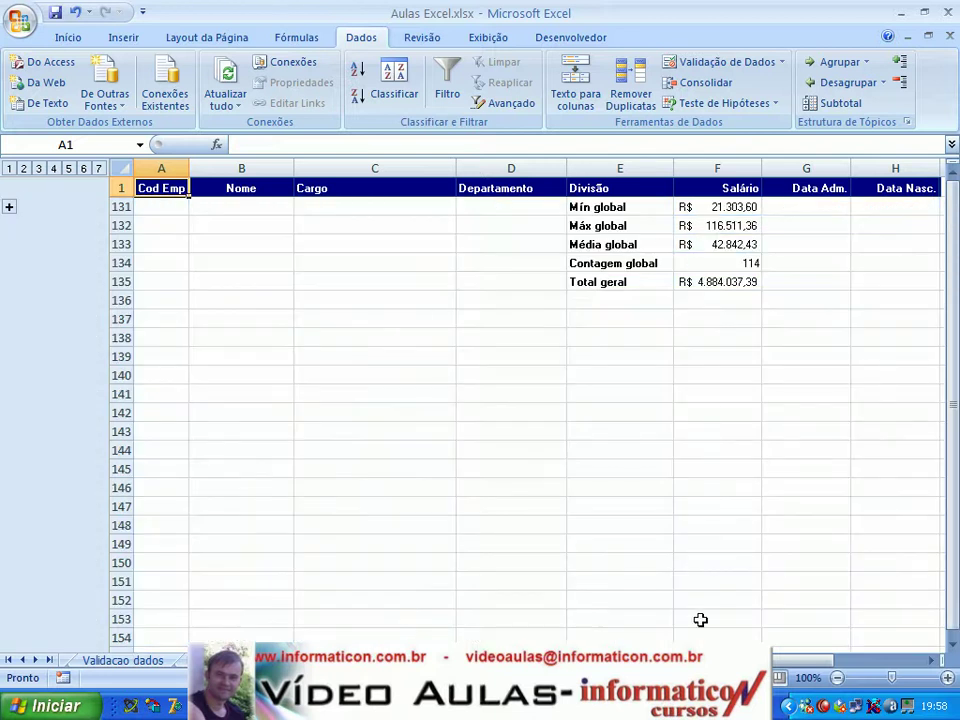
pyautogui.moveTo(800, 660); pyautogui.dragTo(830, 660)
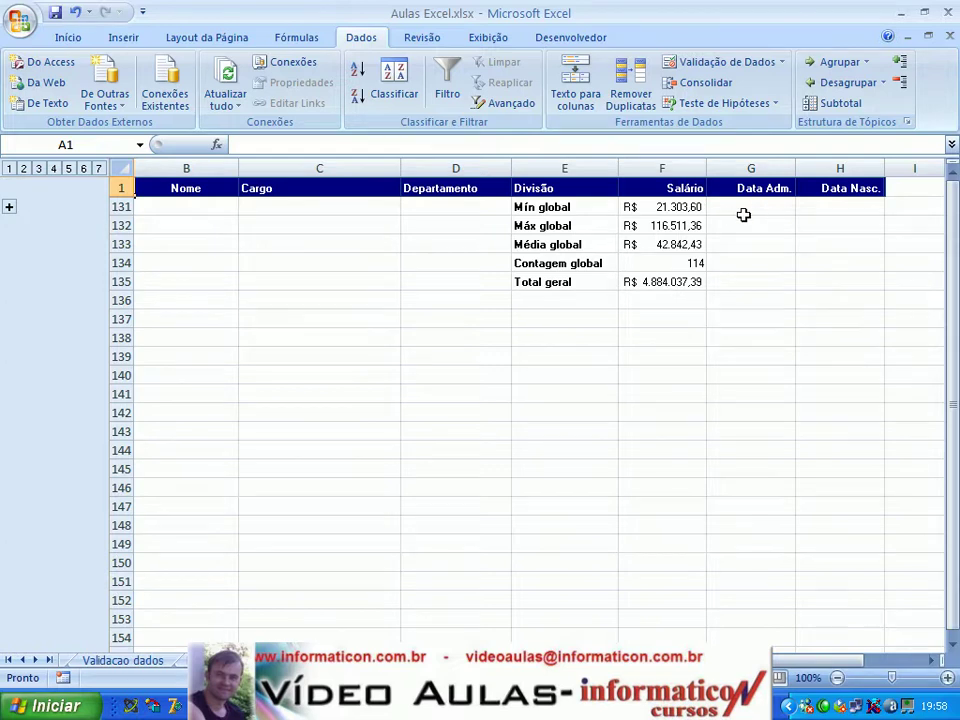
pyautogui.click(24, 168)
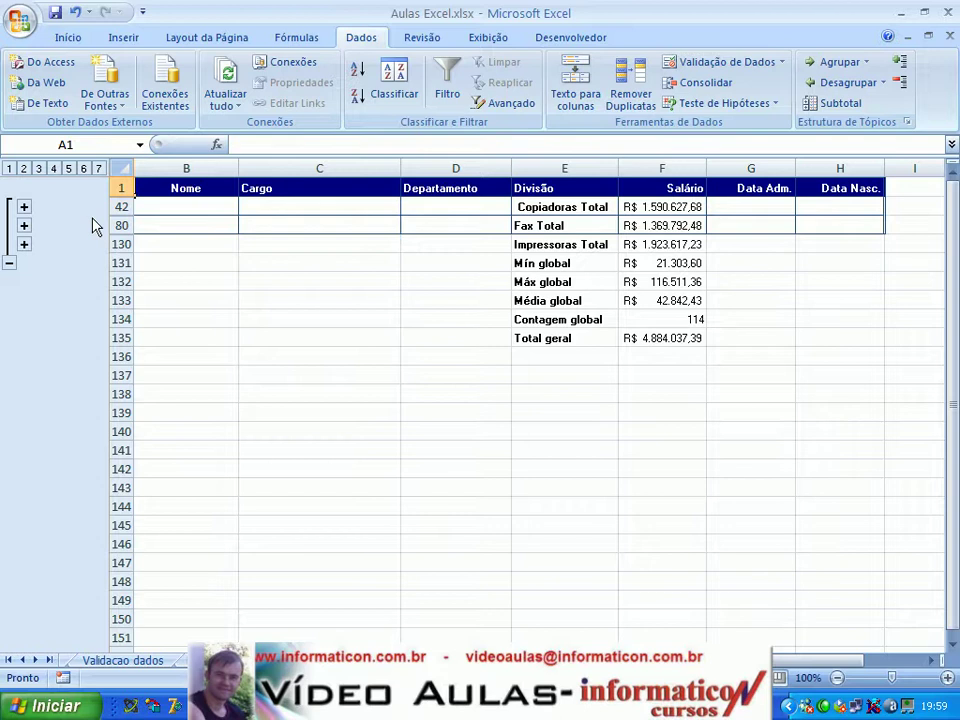
pyautogui.click(39, 169)
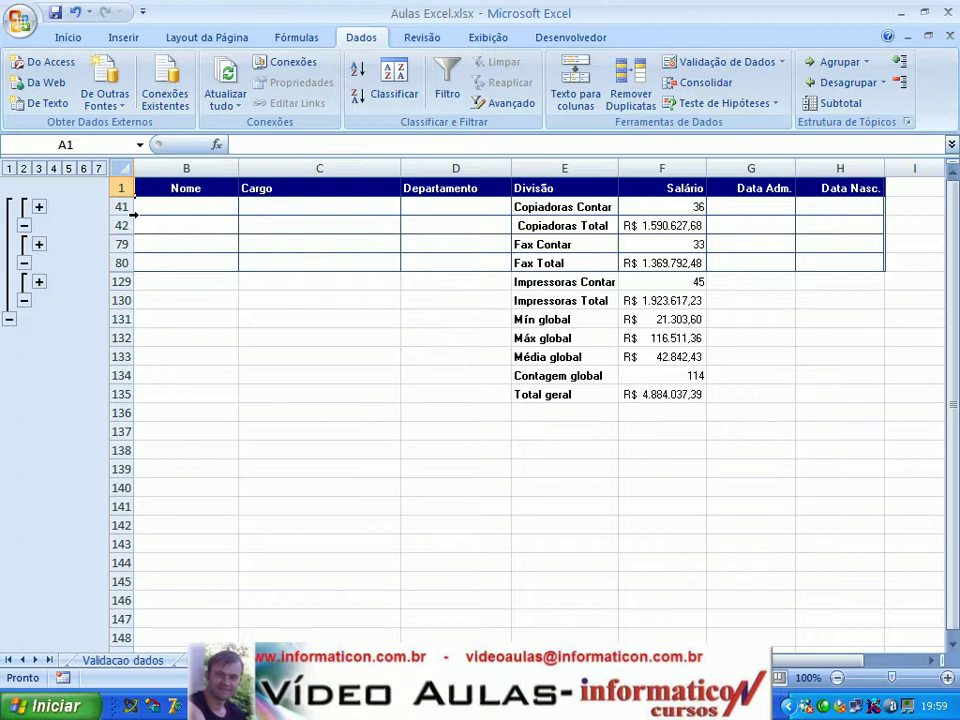
pyautogui.click(62, 169)
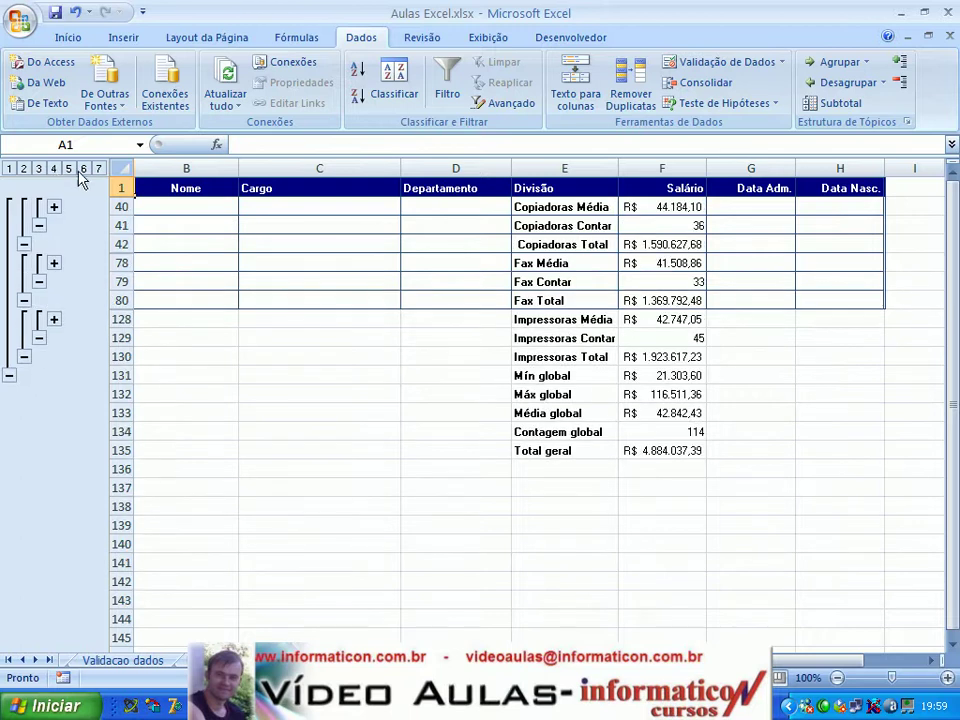
pyautogui.click(69, 169)
pyautogui.click(84, 169)
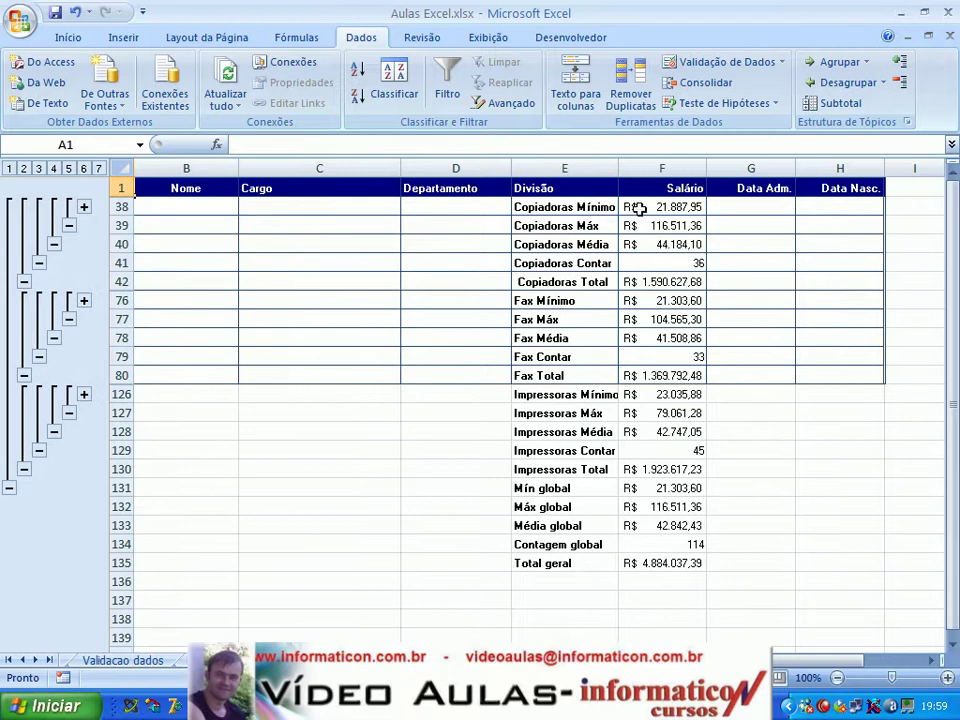
# Examine the SUBTOTAL formulas behind the minimum, maximum, average, count and total rows for Copiadoras and Fax
pyautogui.click(631, 208)
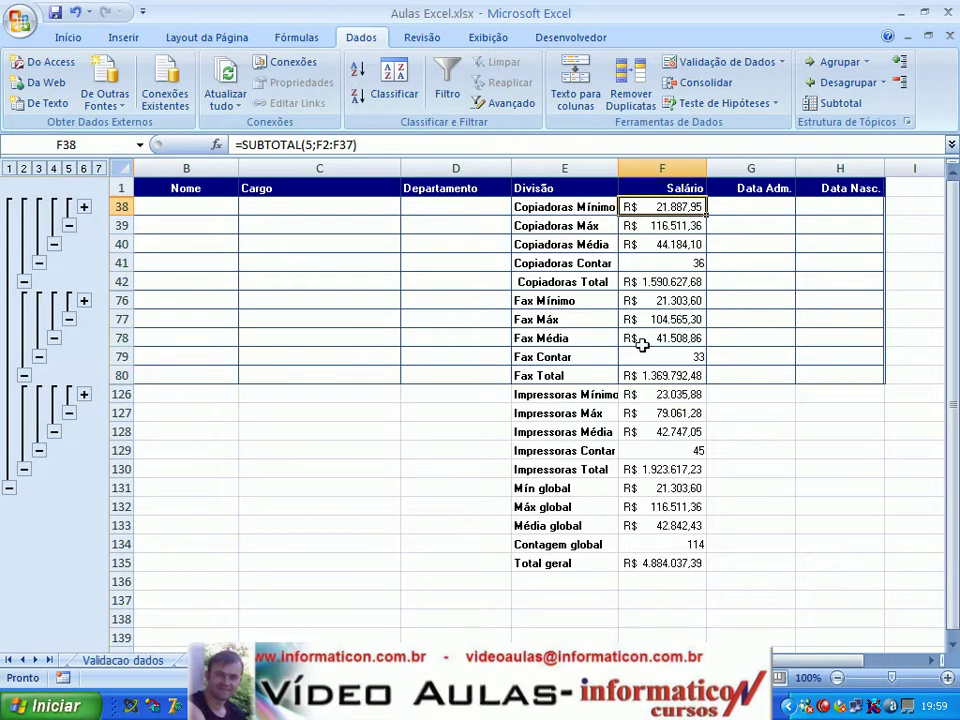
pyautogui.click(634, 228)
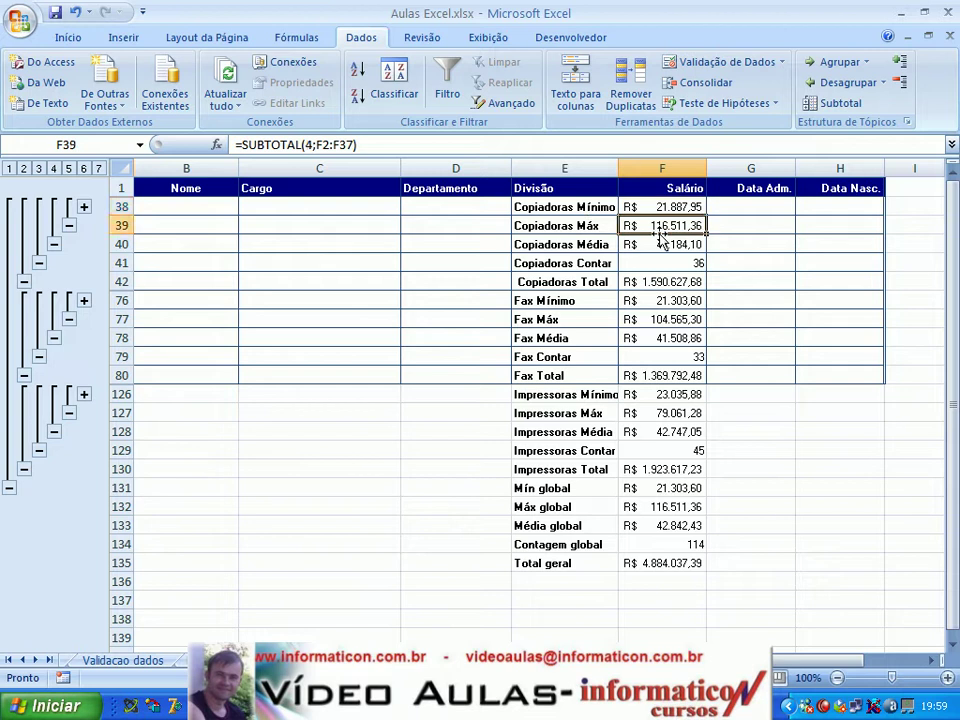
pyautogui.click(659, 299)
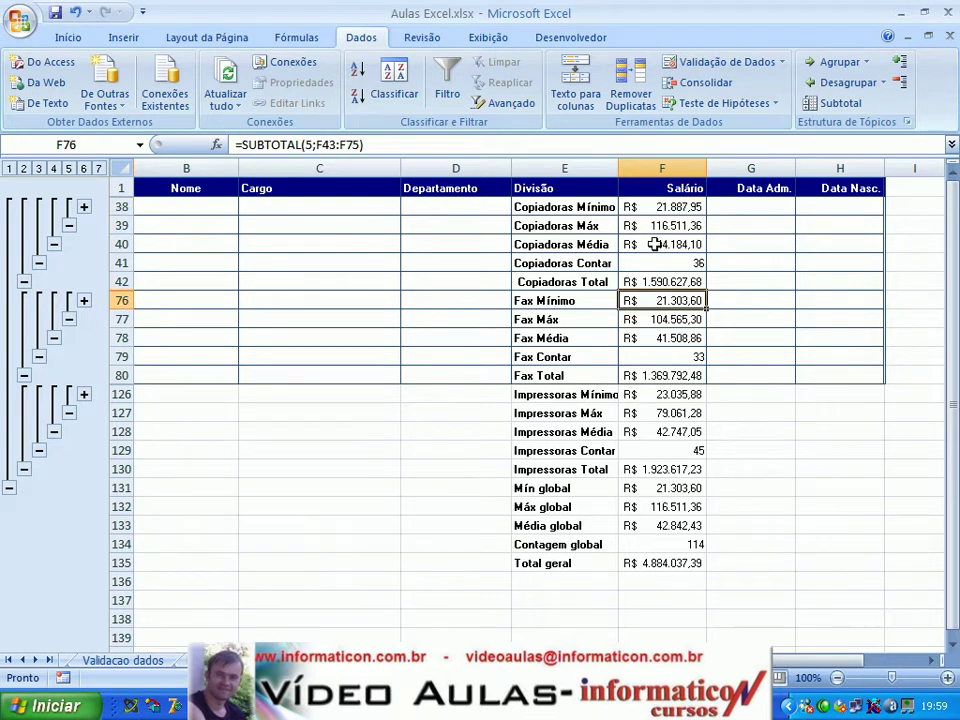
pyautogui.click(655, 243)
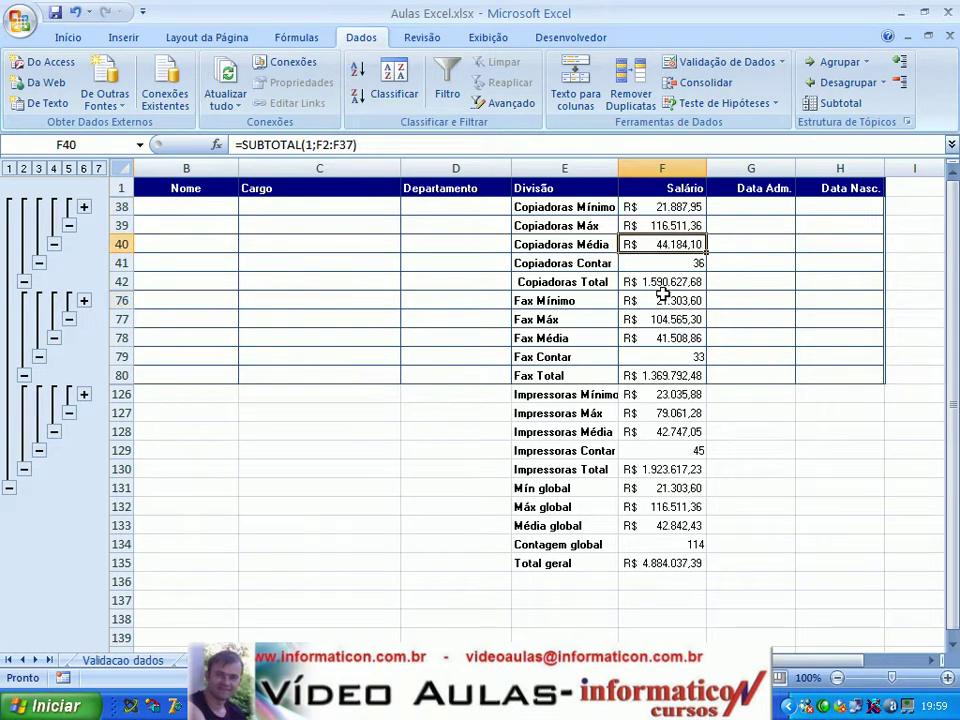
pyautogui.click(664, 336)
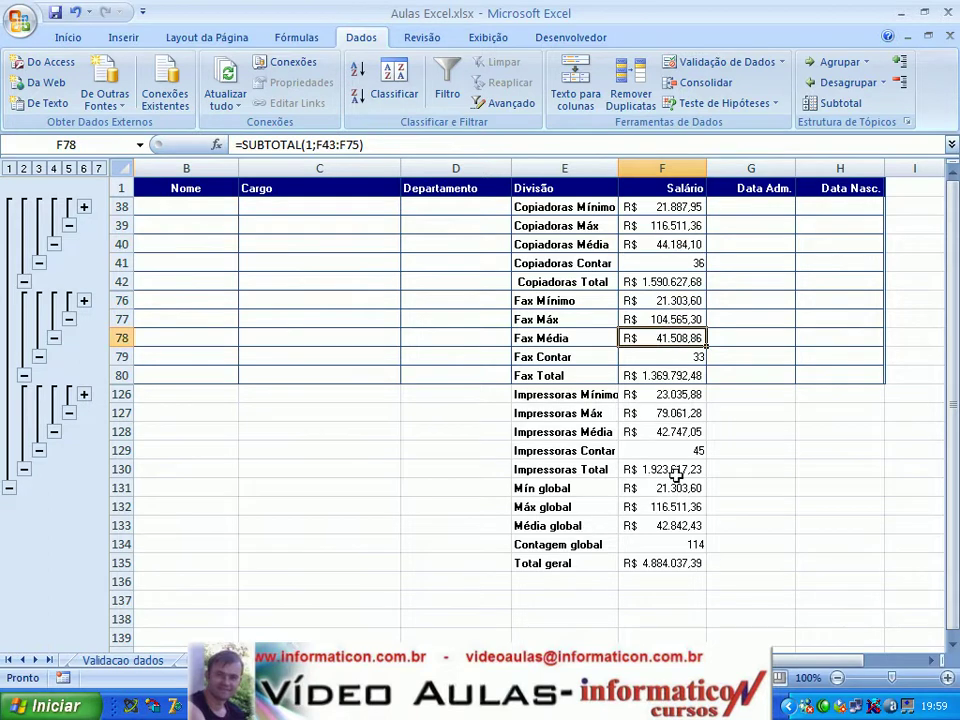
pyautogui.click(660, 261)
pyautogui.click(668, 280)
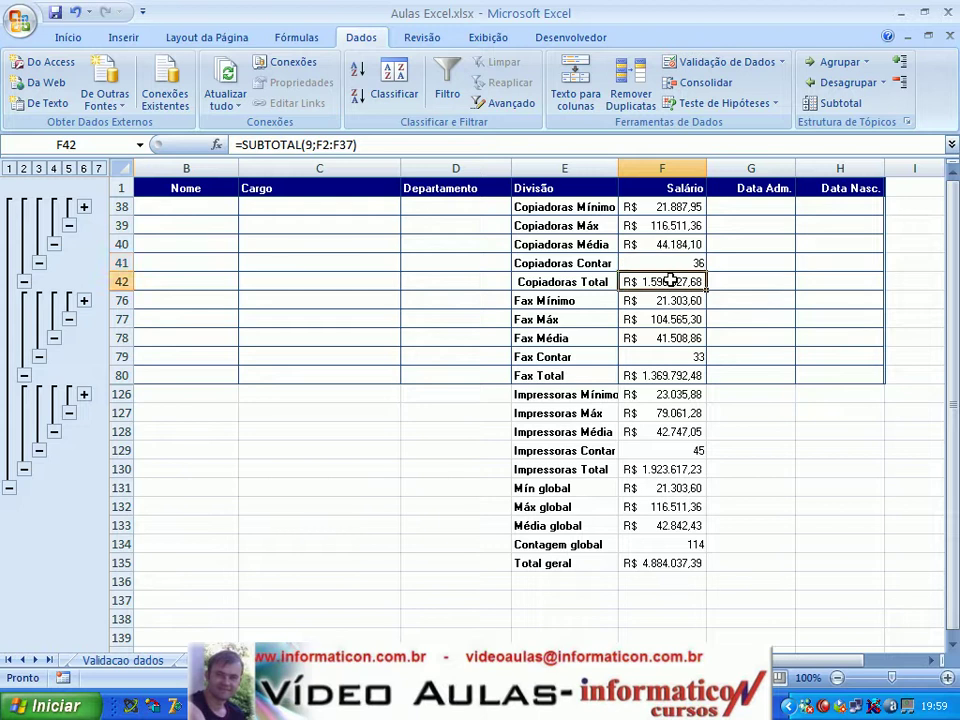
pyautogui.click(662, 224)
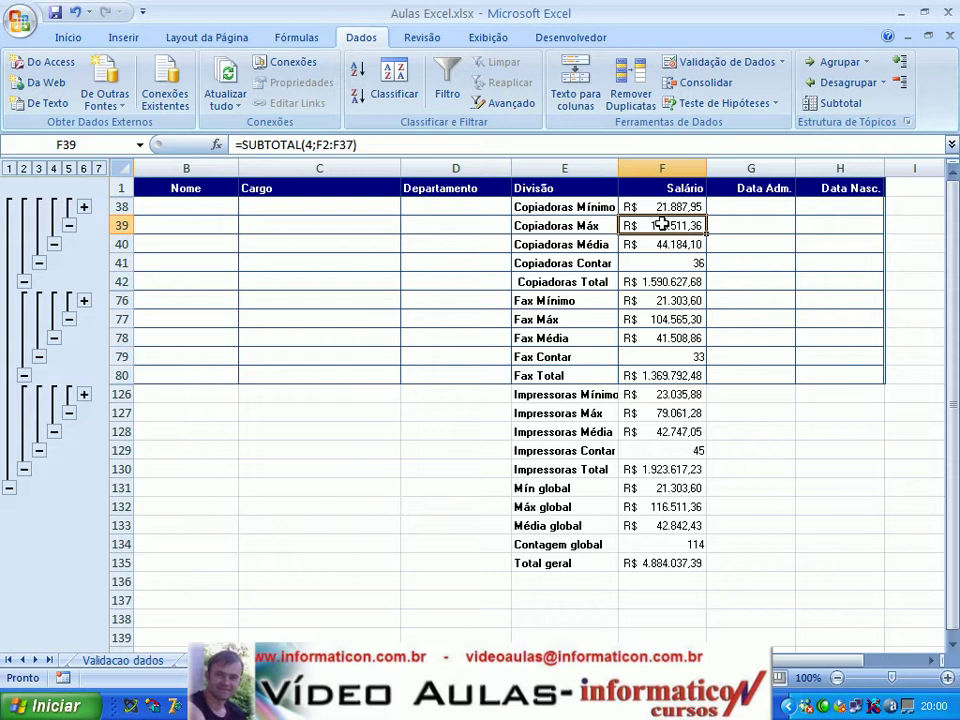
pyautogui.click(496, 241)
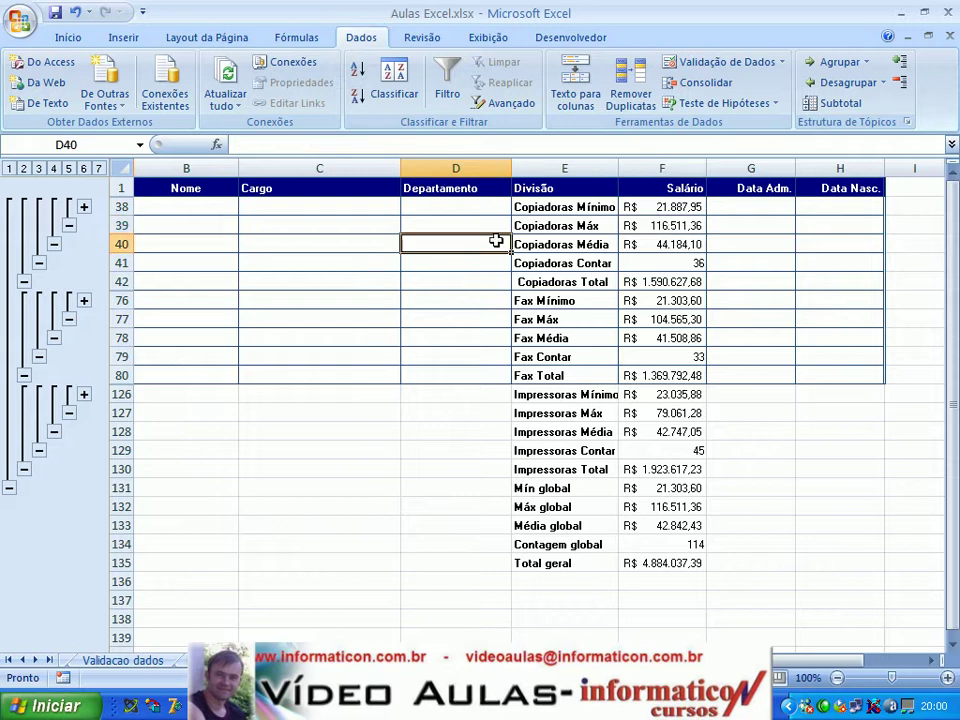
# Expand the outline to show every employee row, check the Copiadoras subtotals, and remove all subtotals from the list
pyautogui.click(97, 170)
pyautogui.click(560, 319)
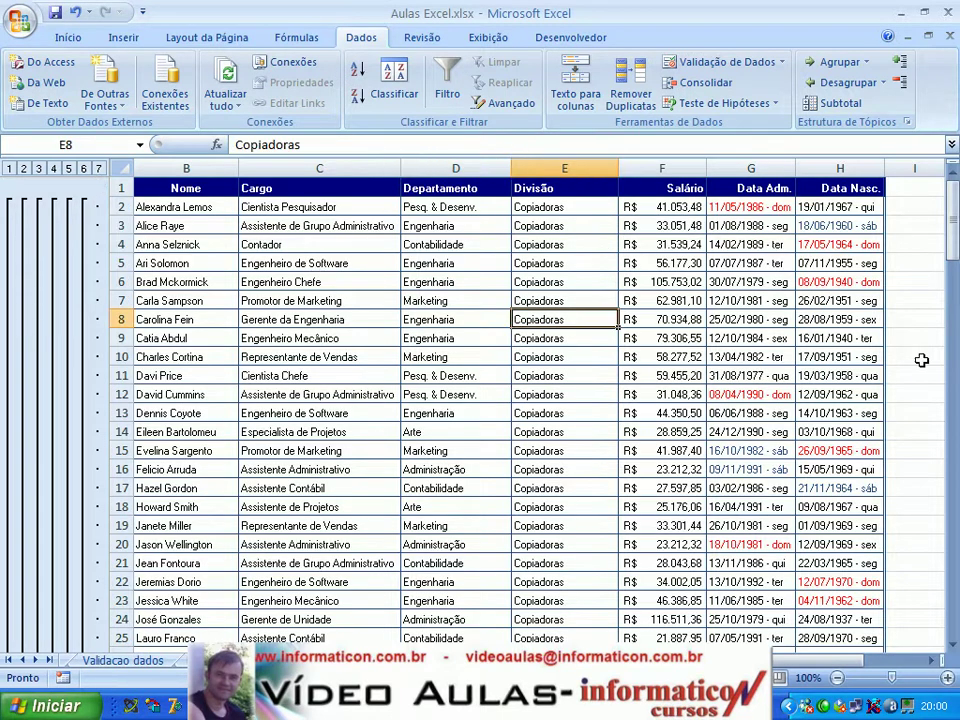
pyautogui.click(954, 530)
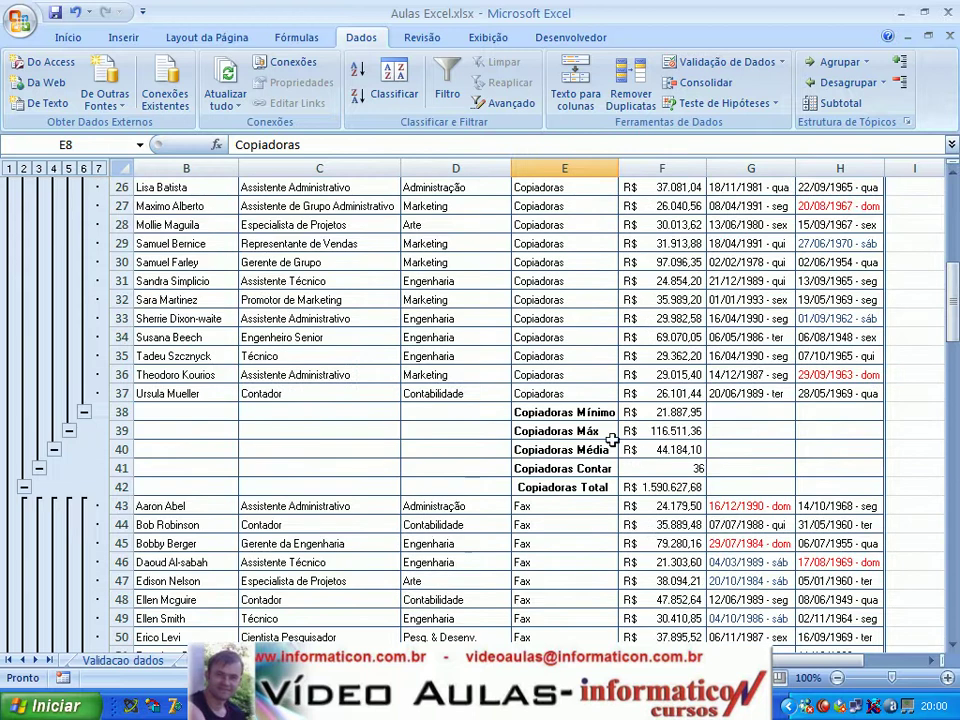
pyautogui.click(955, 205)
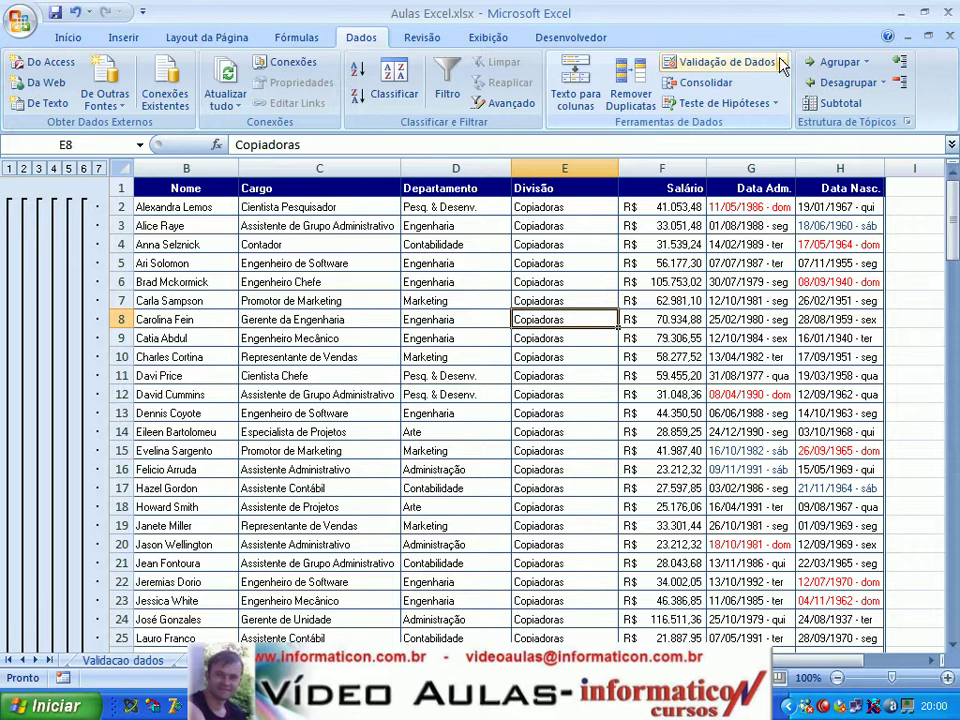
pyautogui.click(850, 103)
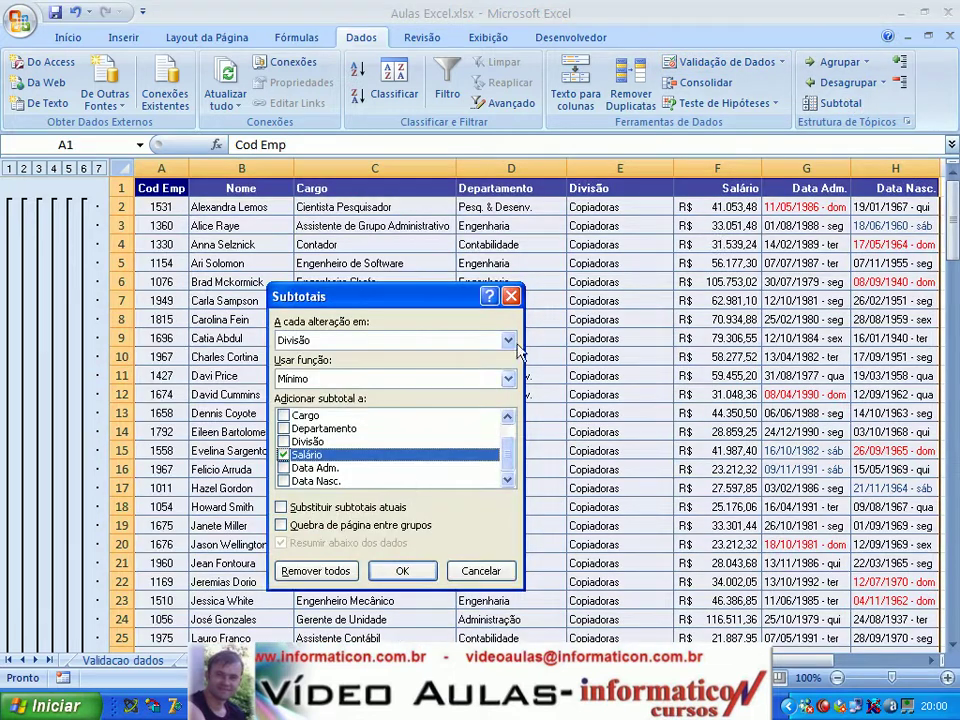
pyautogui.click(307, 572)
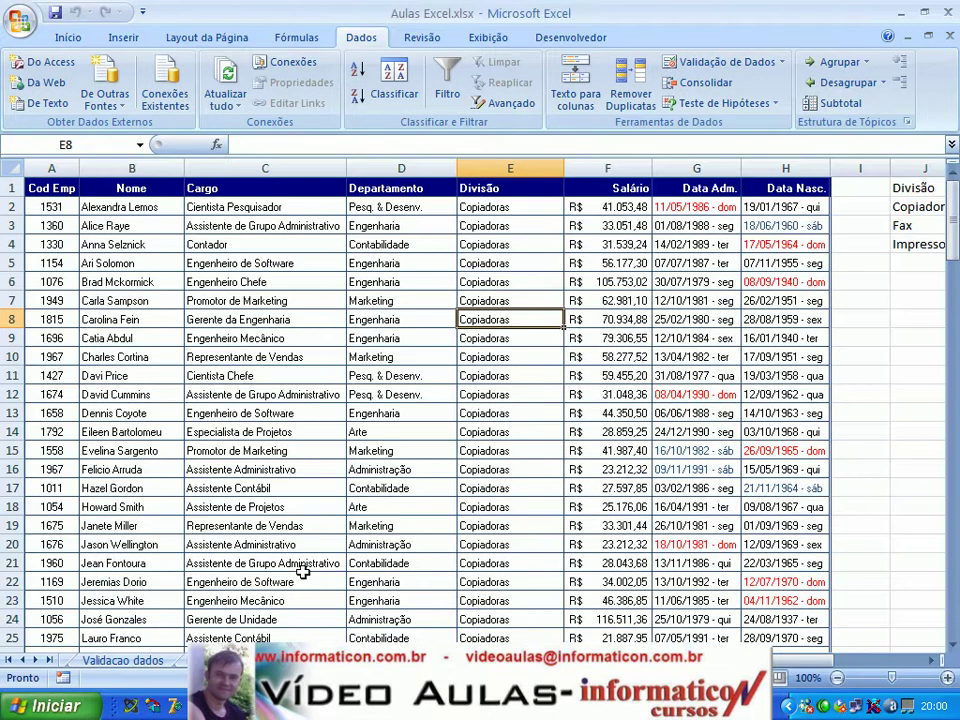